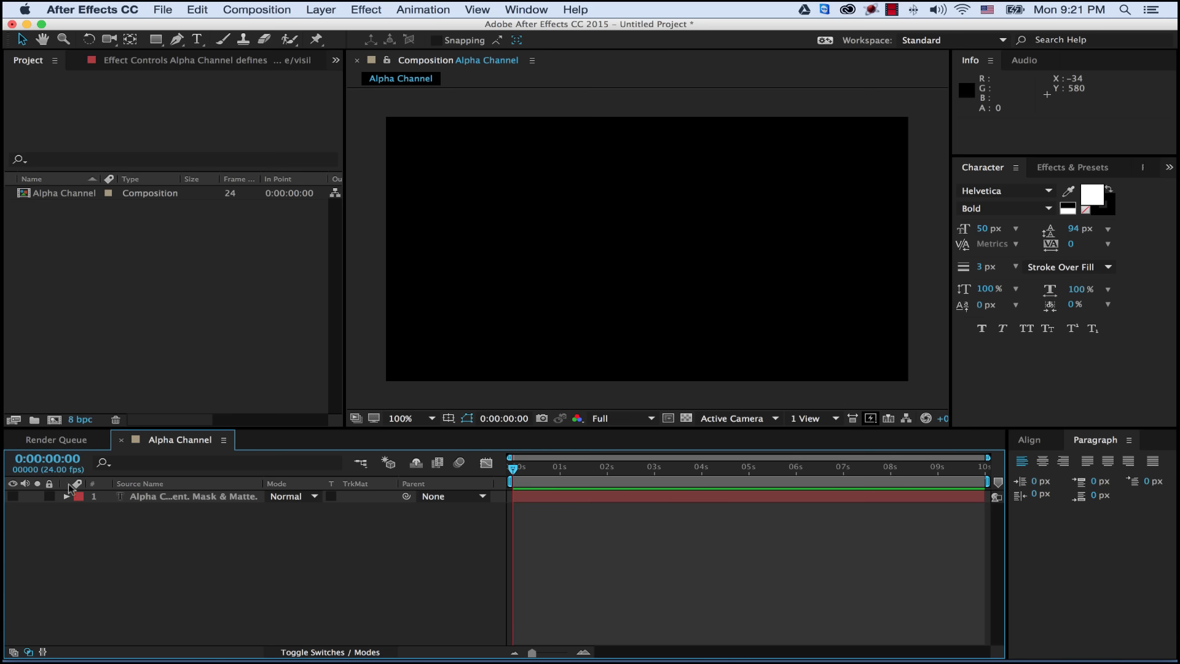
Step: Make the text layer in the Alpha Channel composition visible
left_click(12, 496)
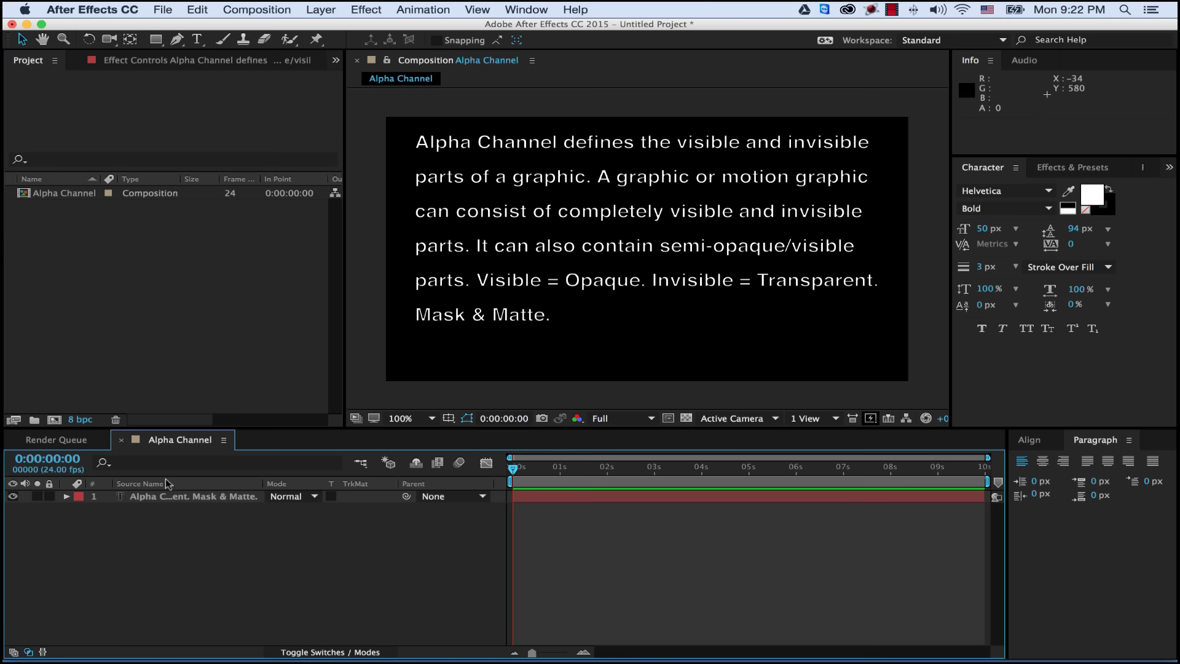
Step: Create a new 1280 × 720 px composition at 24 frames per second with a 10-second duration and the default name
left_click(170, 302)
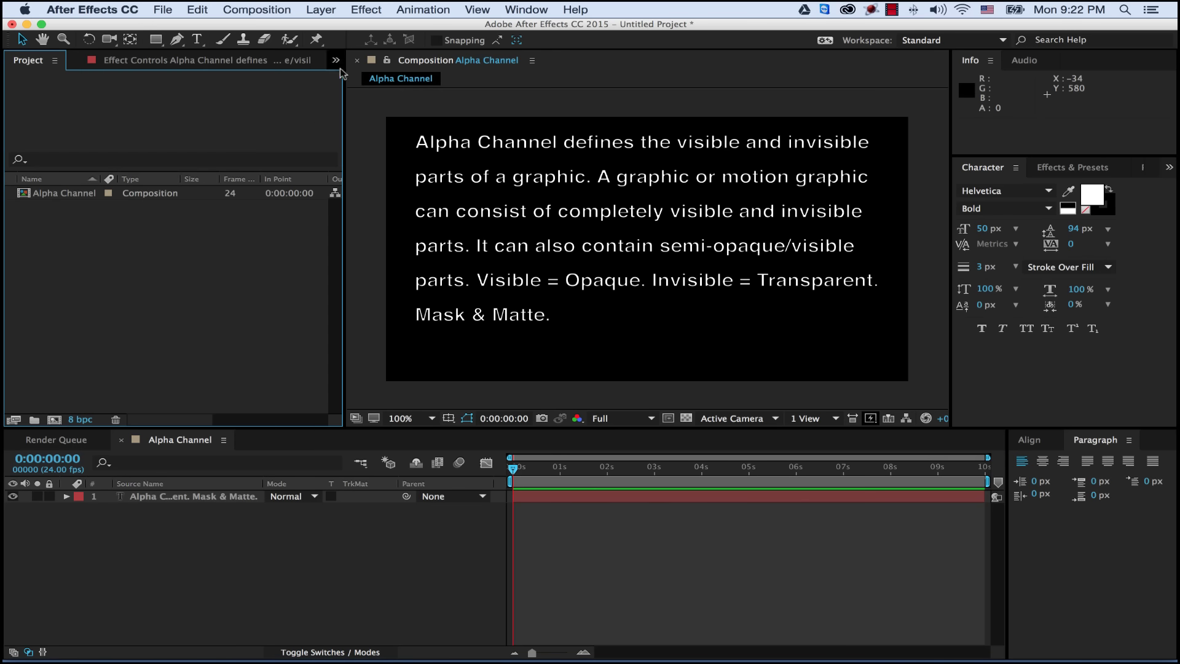
left_click(265, 11)
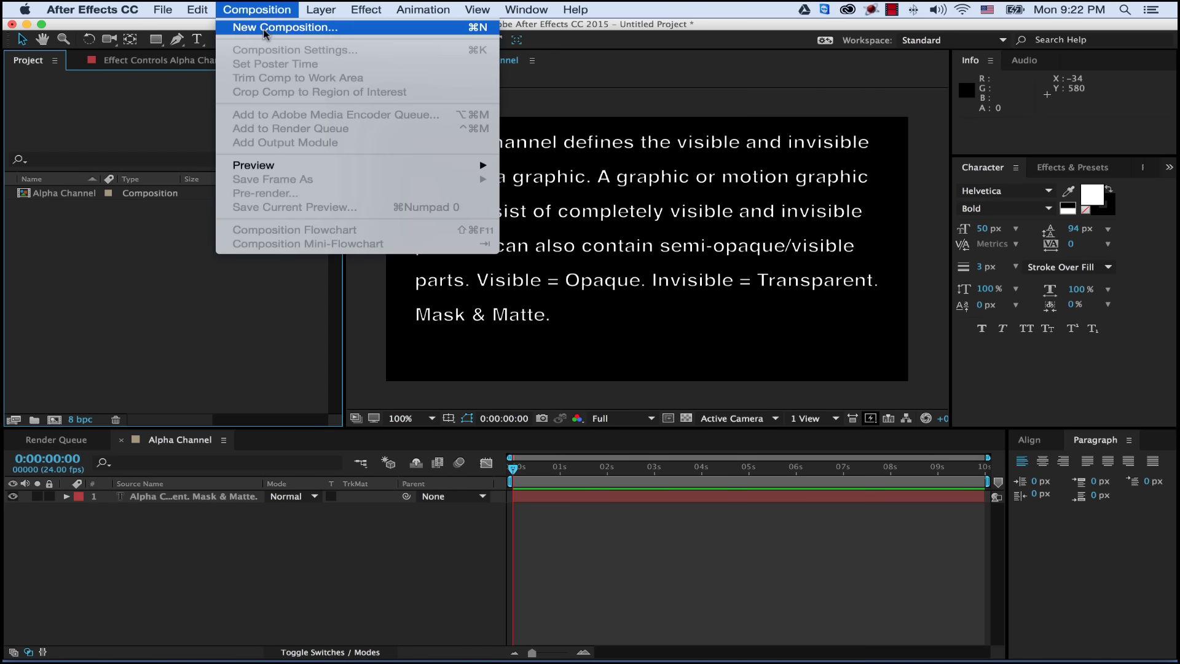
left_click(265, 28)
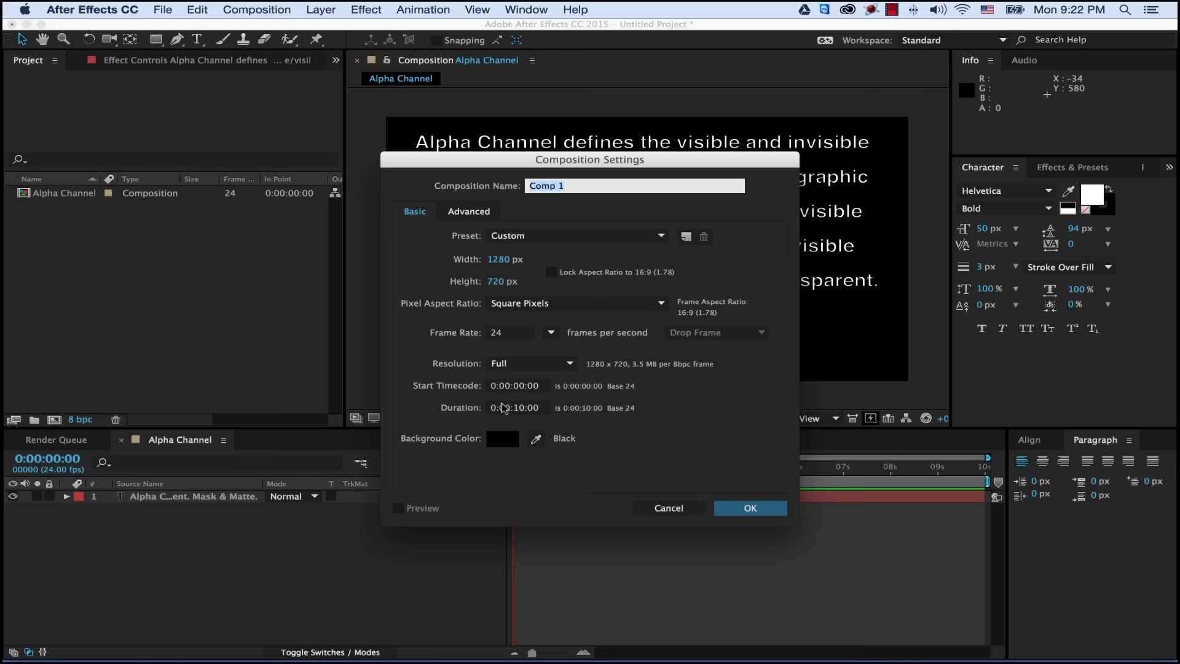
left_click(746, 507)
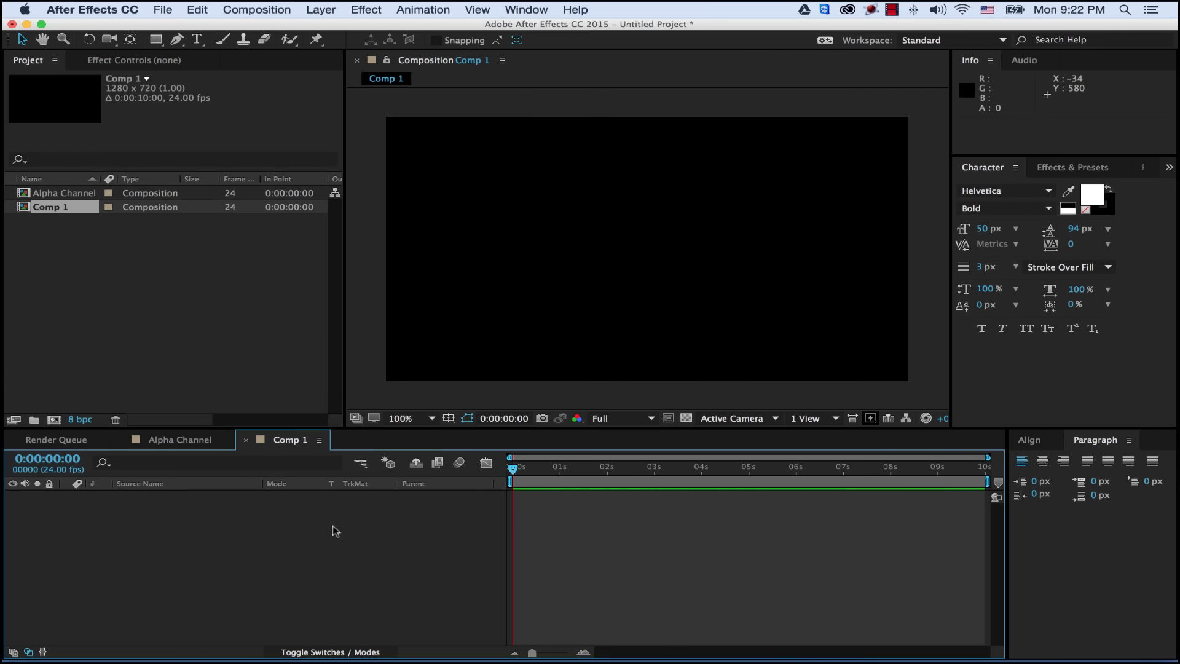
Step: Import backWall.png, monitors.png and table_Light.png from the (Footage) folder into the project
right_click(139, 253)
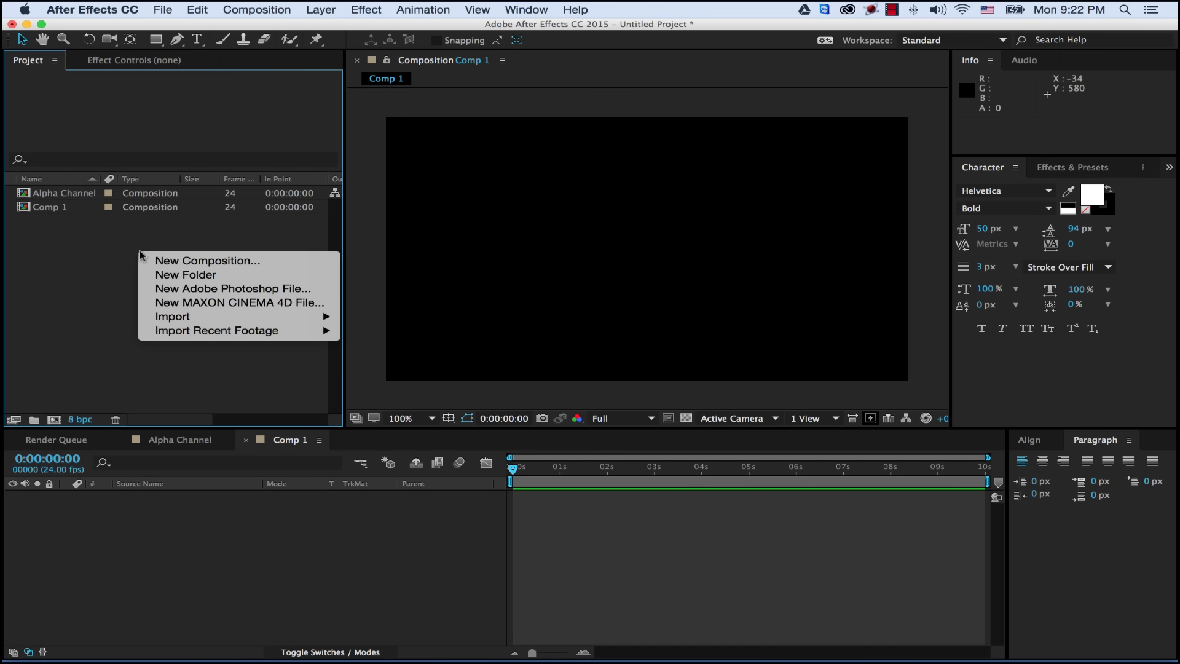
mouse_move(248, 319)
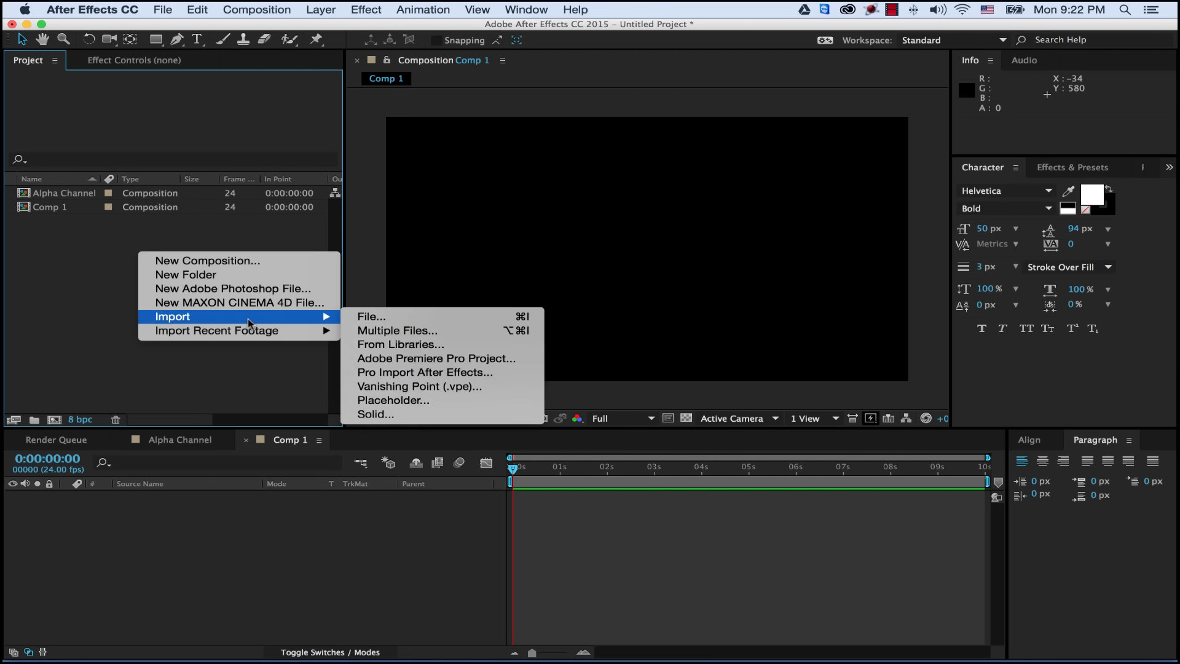
left_click(382, 320)
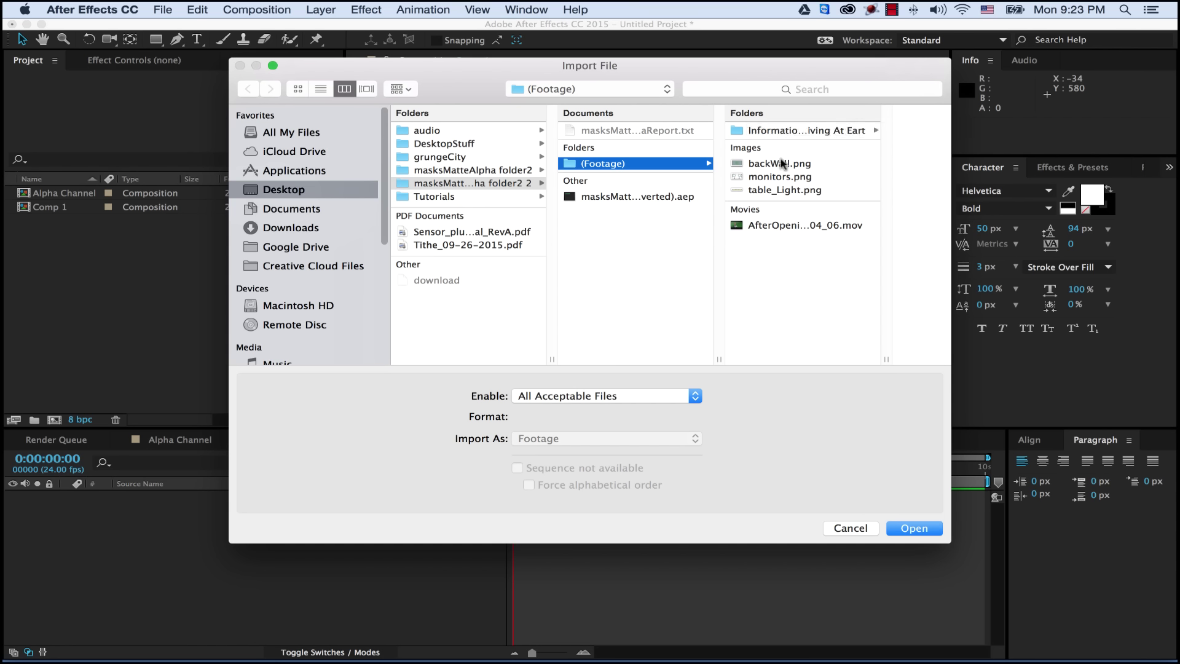
left_click(821, 166)
left_click(784, 190, "shift")
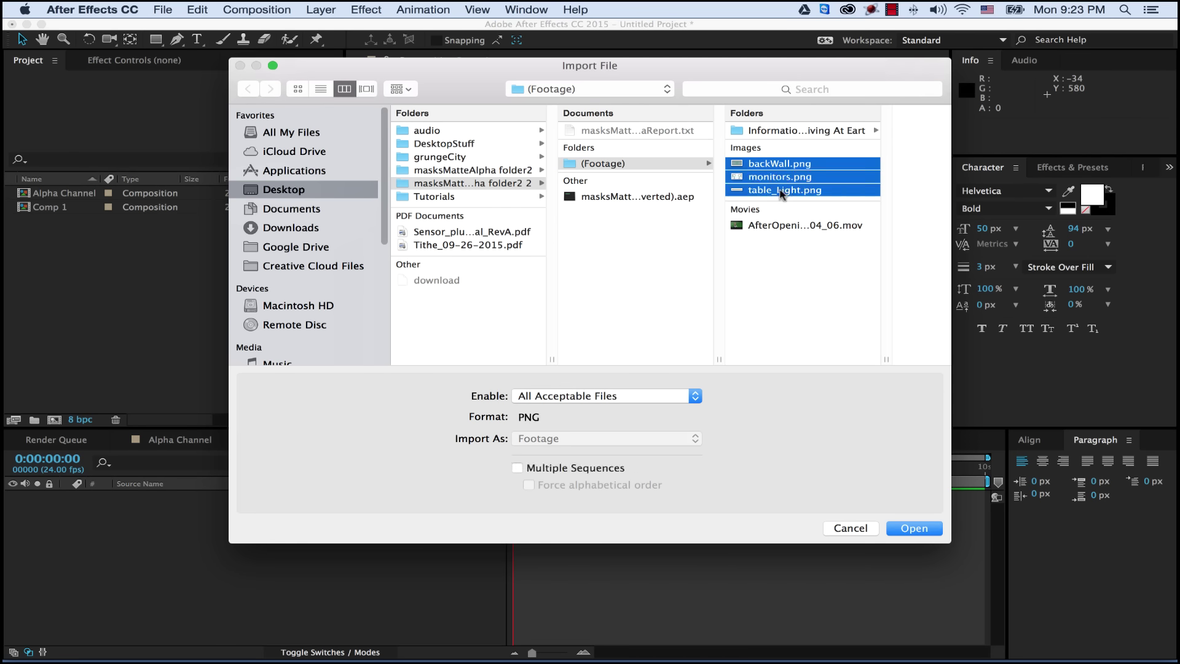
left_click(901, 524)
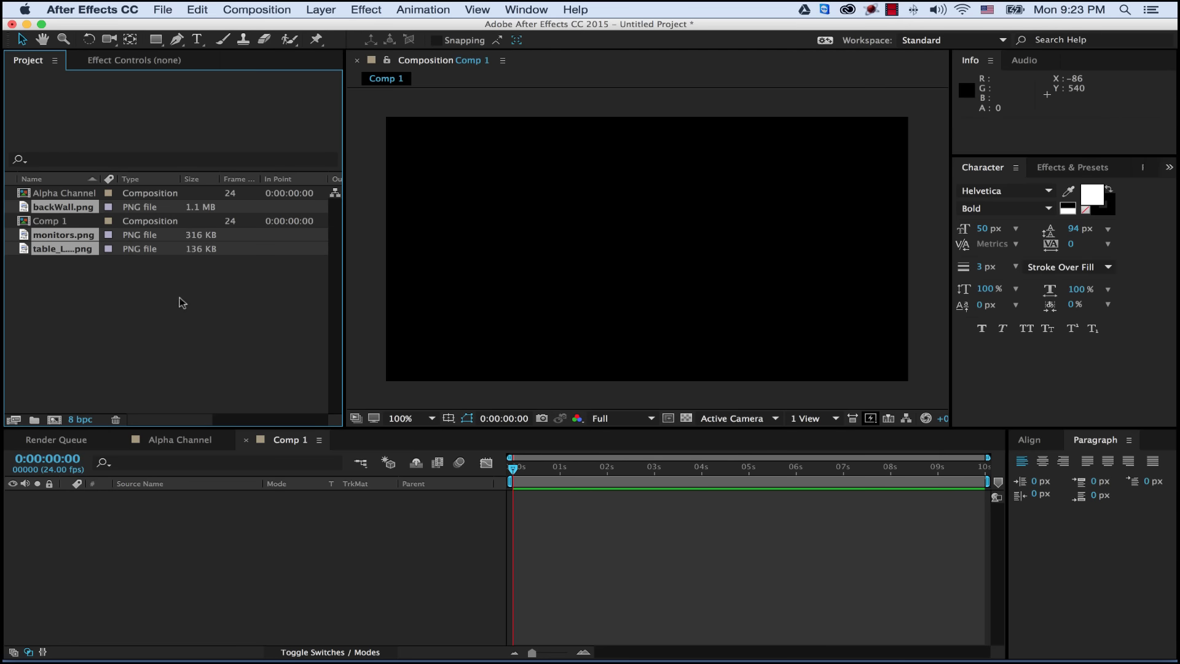
left_click(54, 276)
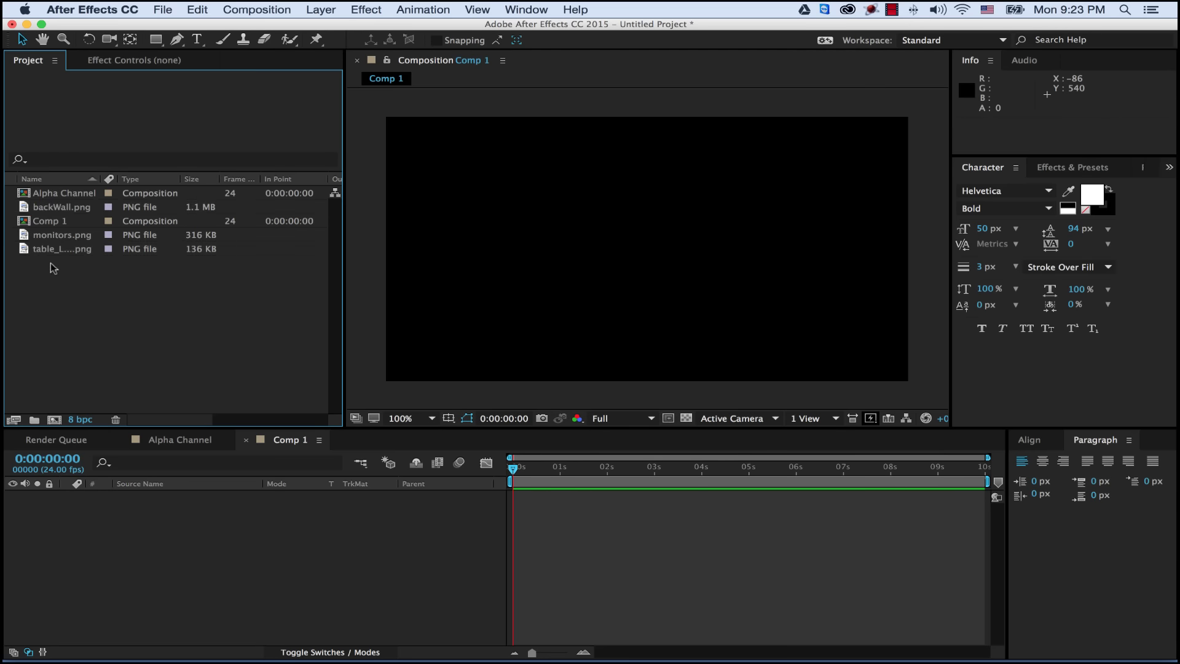
Step: Check the thumbnails and pixel dimensions of the three imported PNG files in the project
left_click(28, 210)
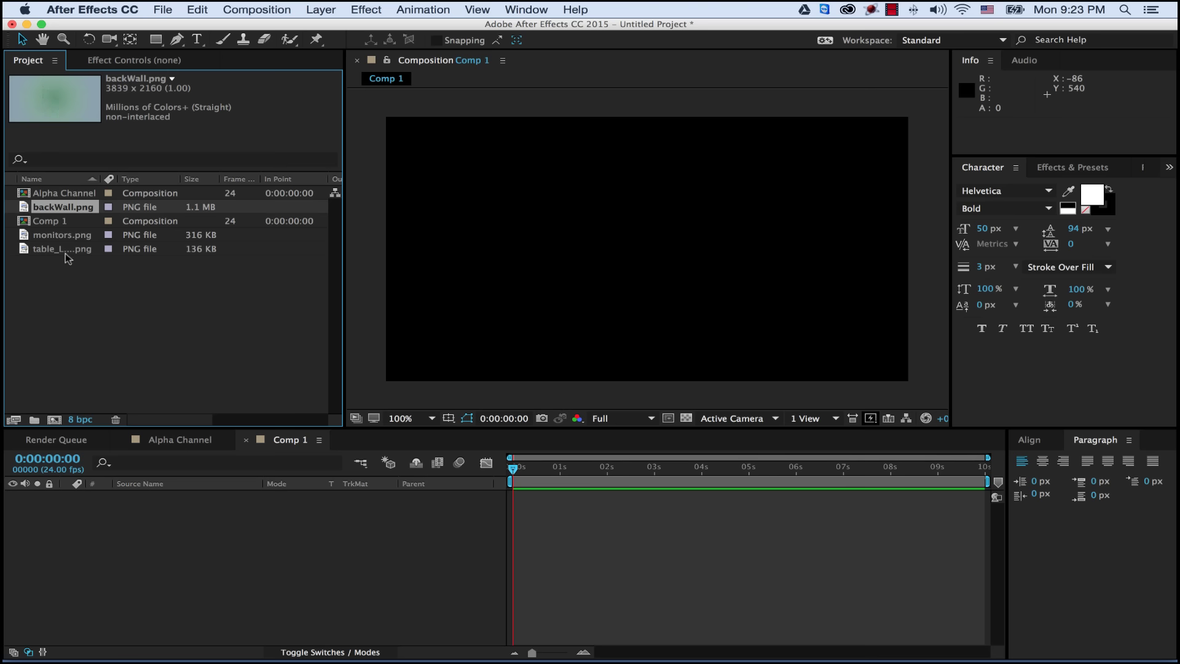
left_click(26, 237)
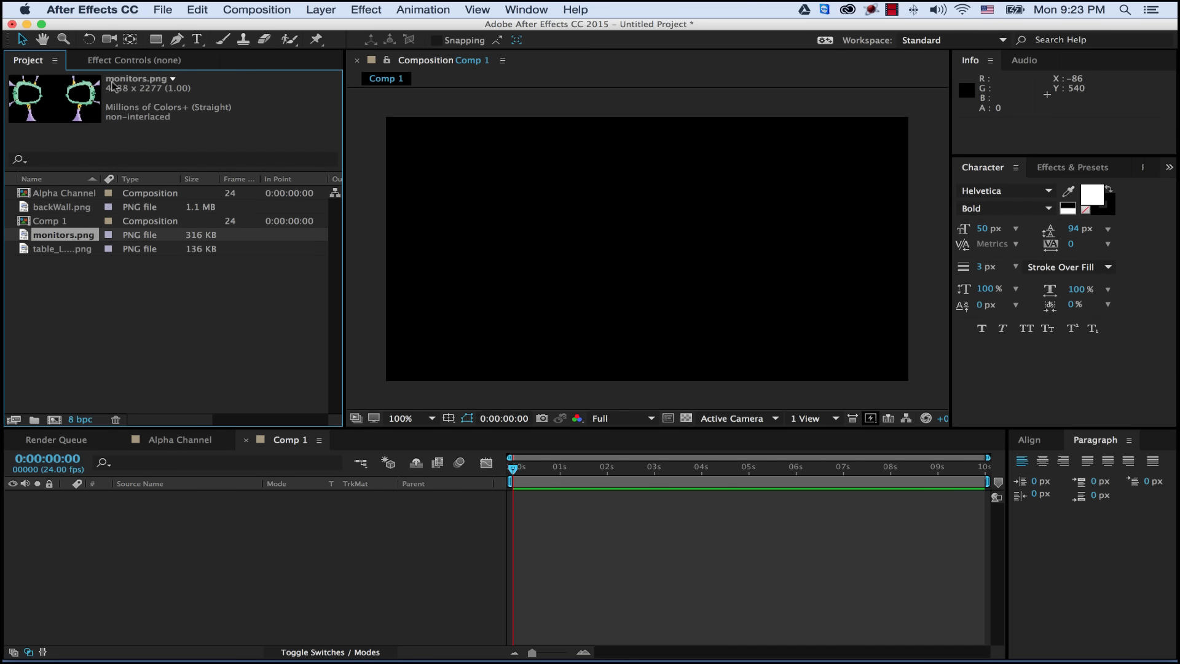
left_click(34, 252)
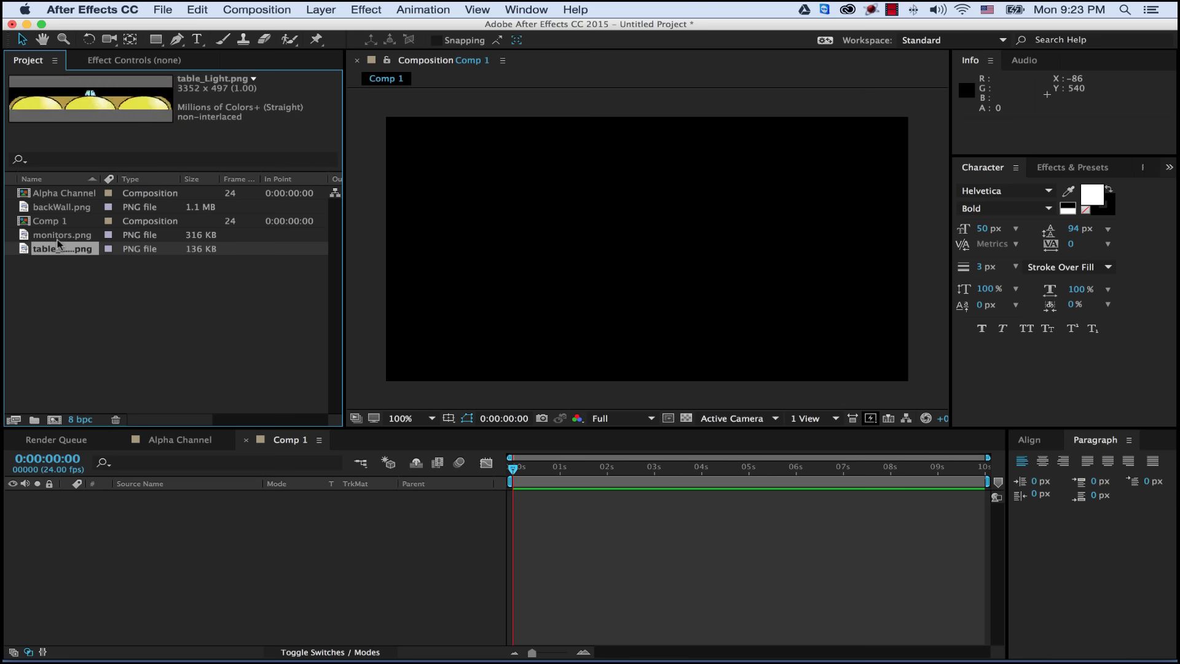
Step: Preview the monitors.png footage at 33.3% magnification, followed by the table_Light.png footage, to inspect their transparent areas
left_click(25, 237)
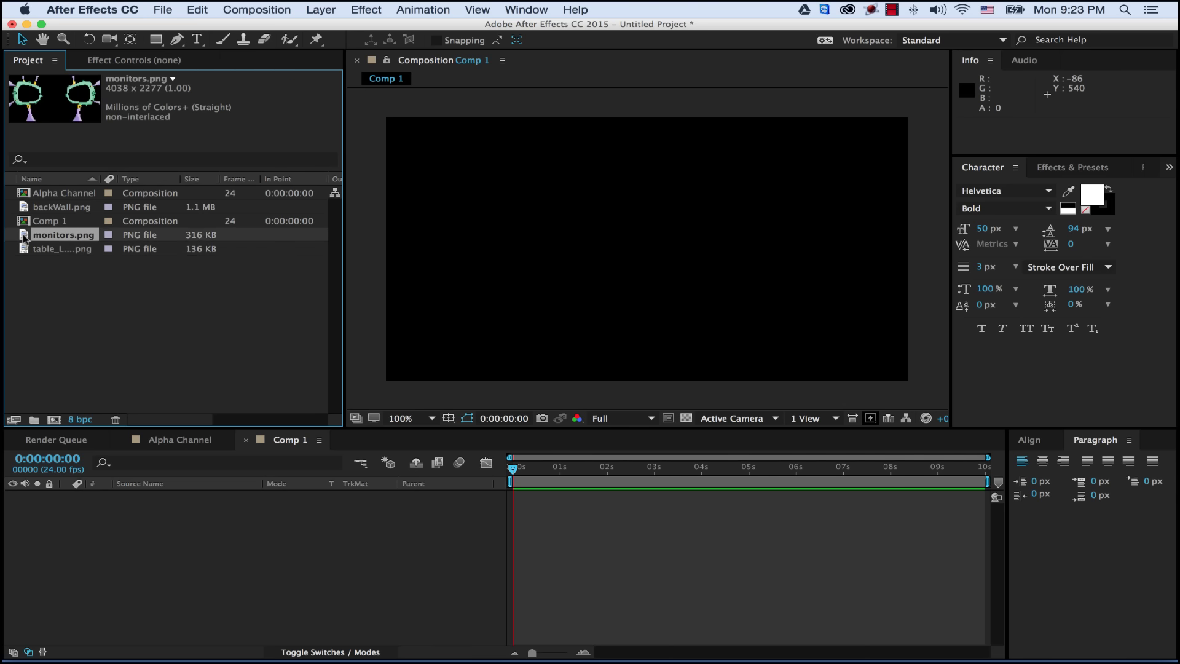
double_click(24, 237)
left_click(433, 420)
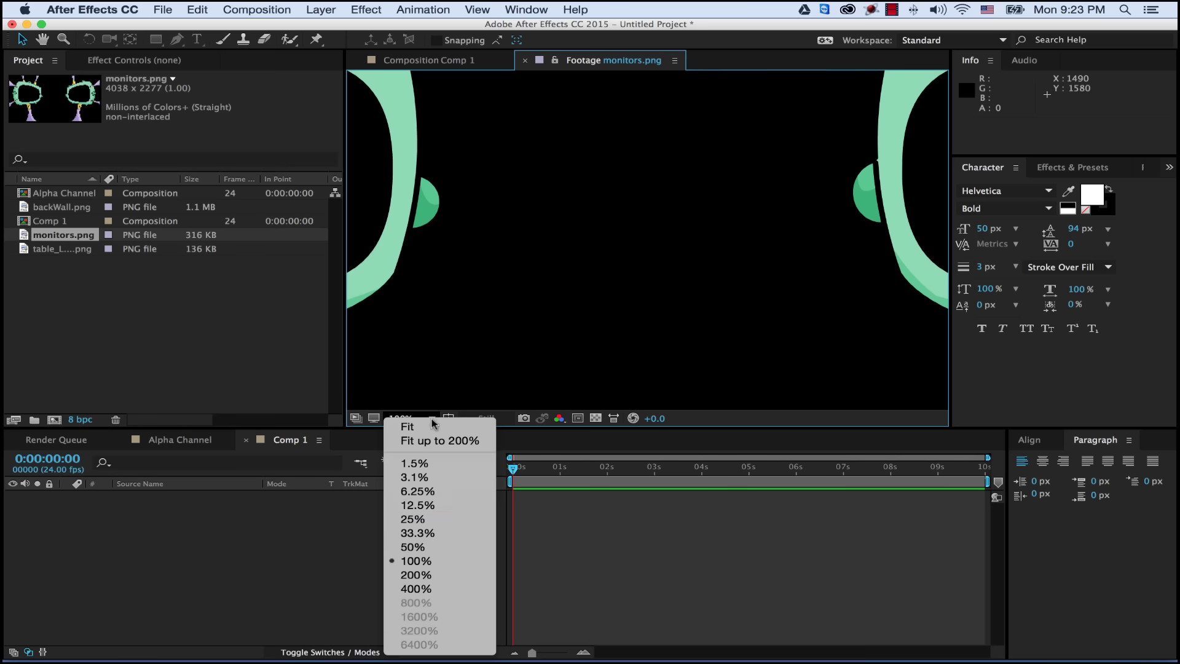
left_click(433, 547)
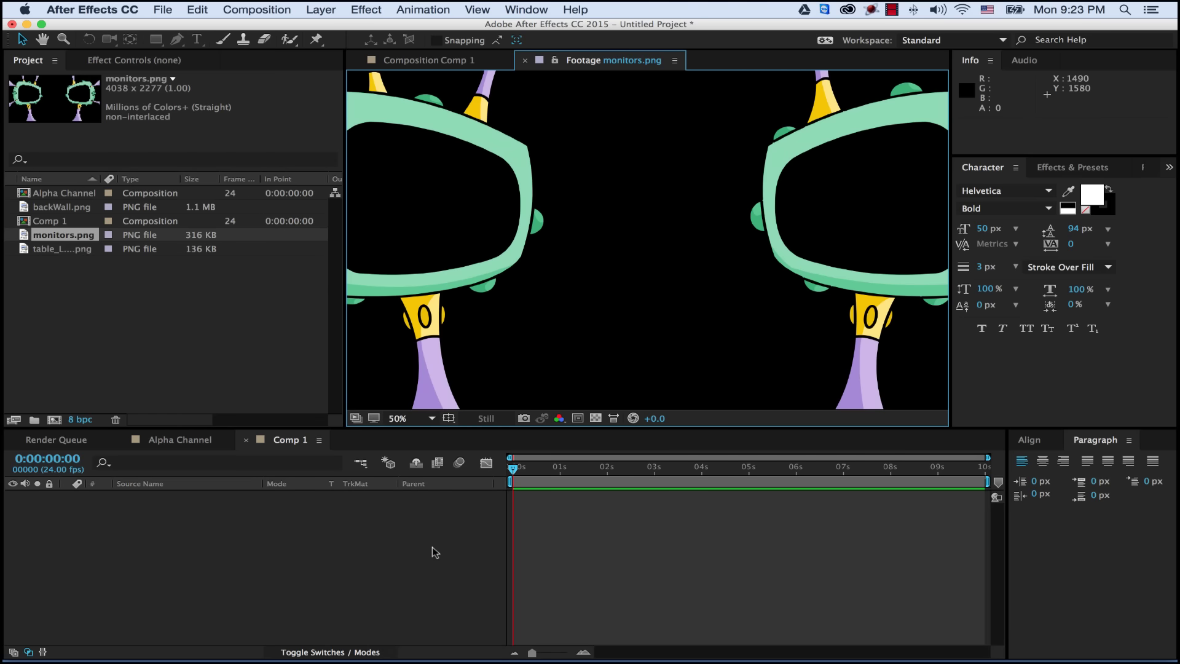
left_click(432, 419)
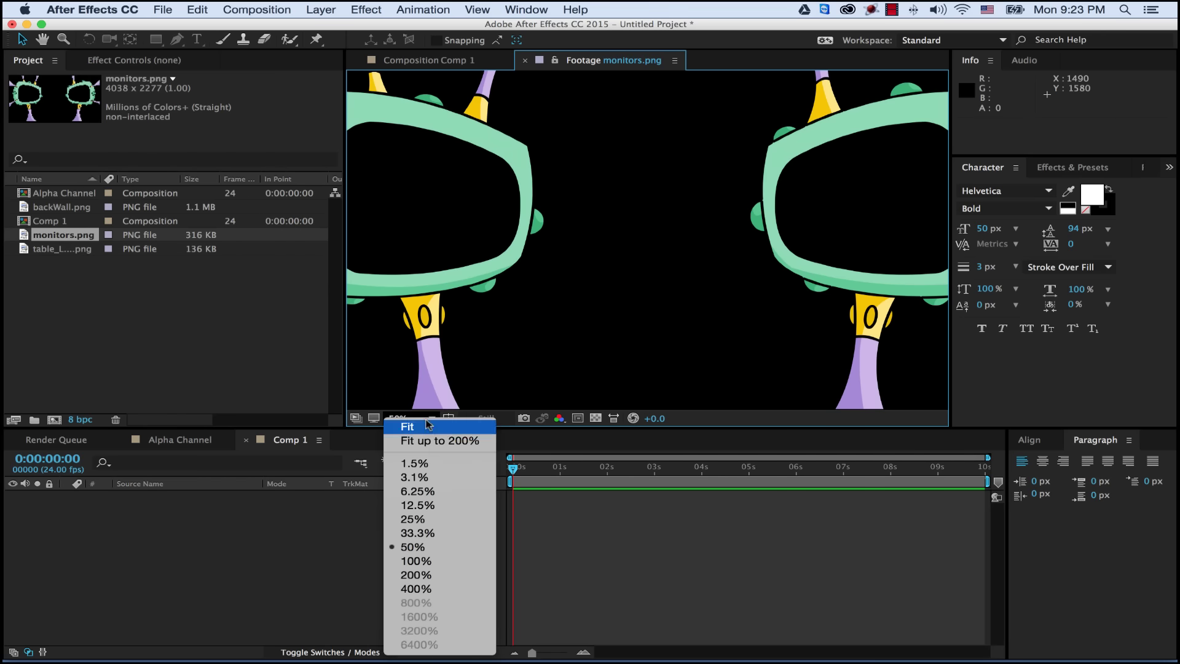
left_click(434, 533)
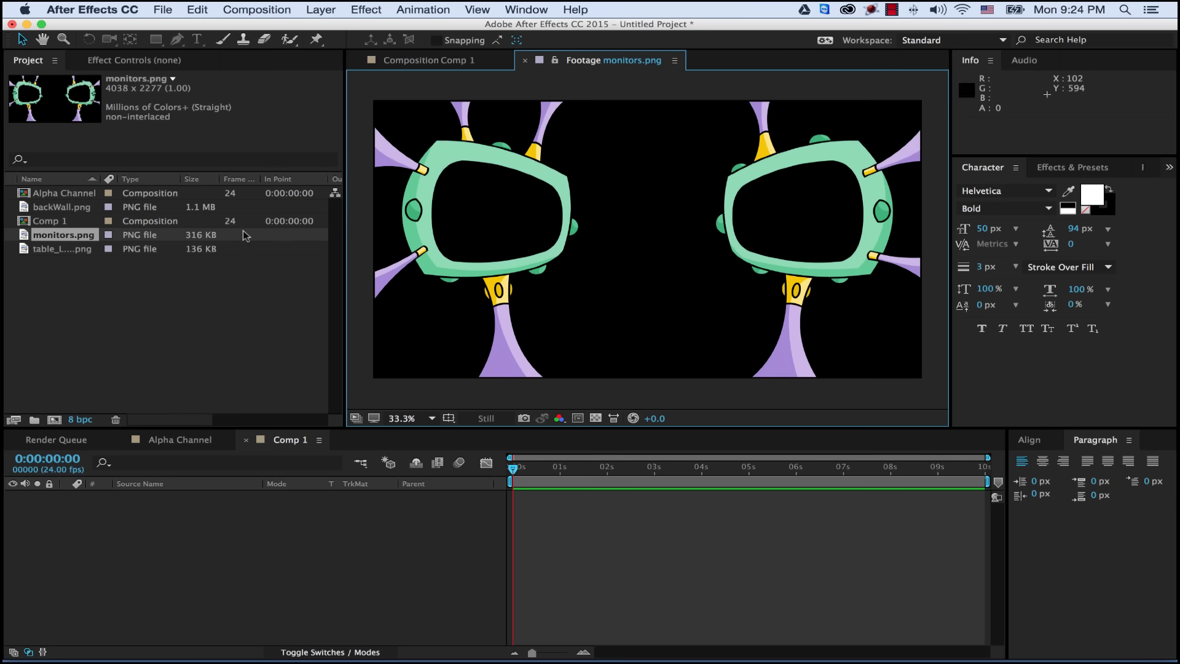
double_click(49, 252)
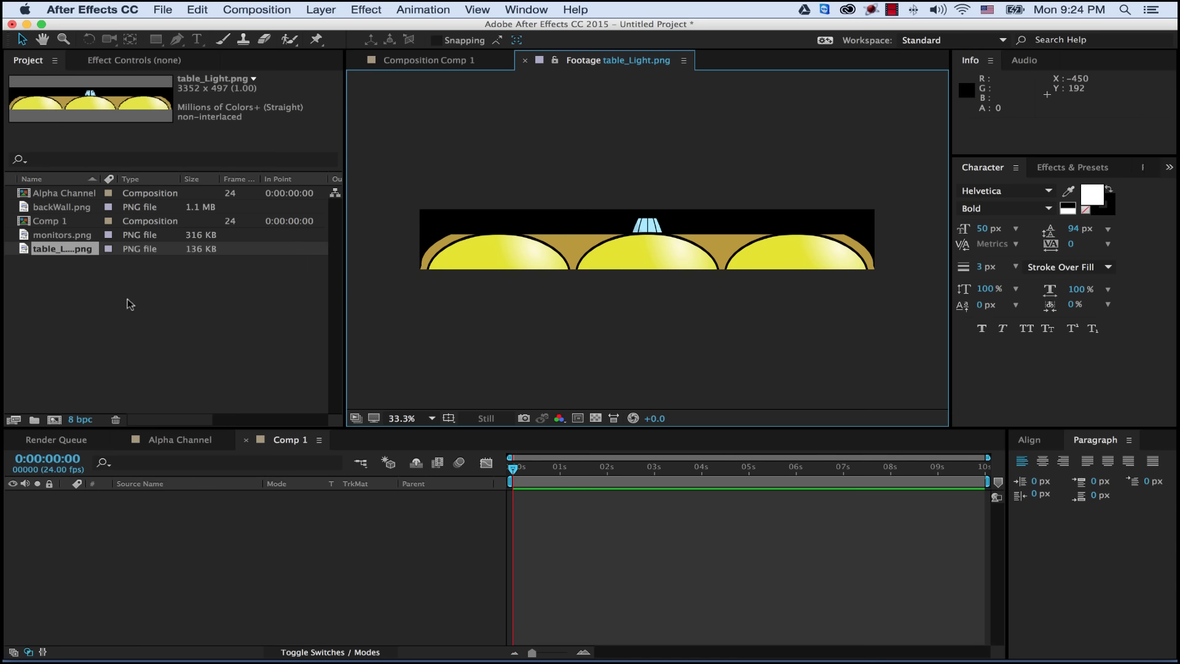
left_click(93, 301)
Step: Add backWall.png to Comp 1 as a layer and check its source dimensions
left_click(46, 207)
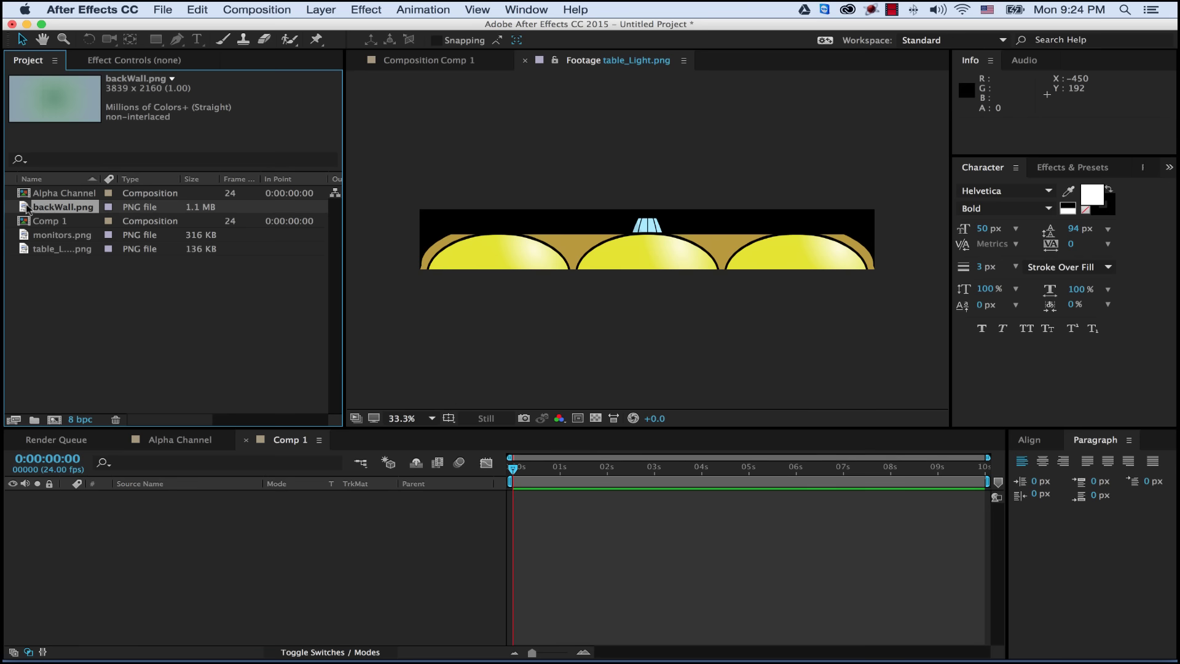
left_click_drag(24, 207, 263, 538)
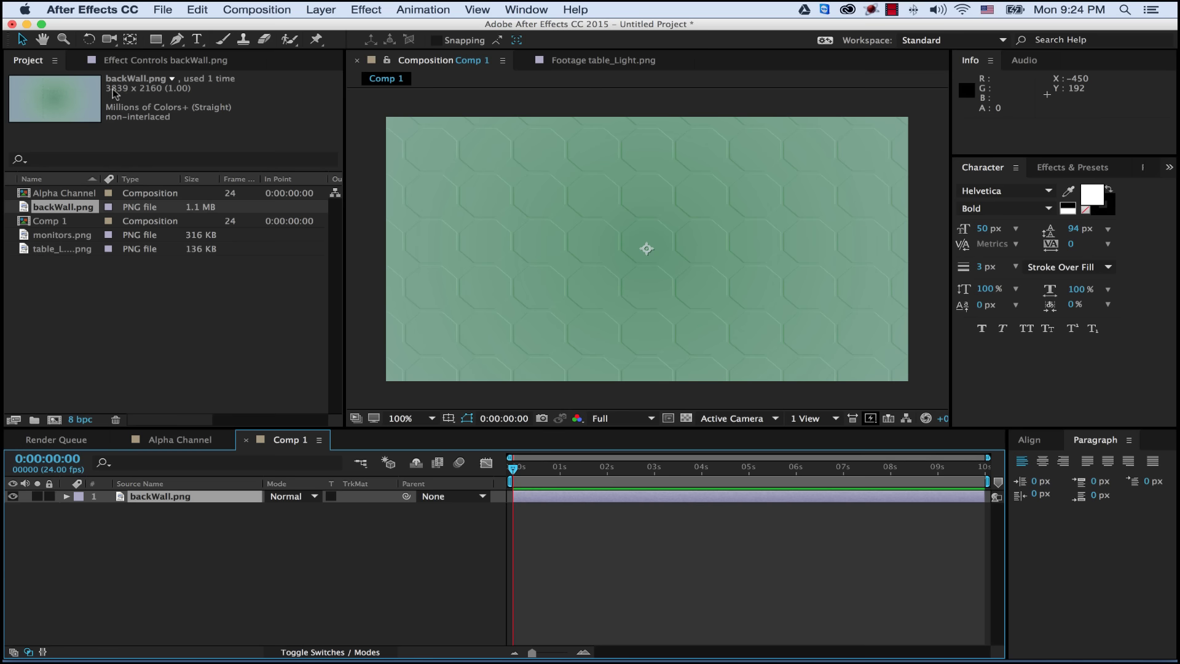
left_click(49, 209)
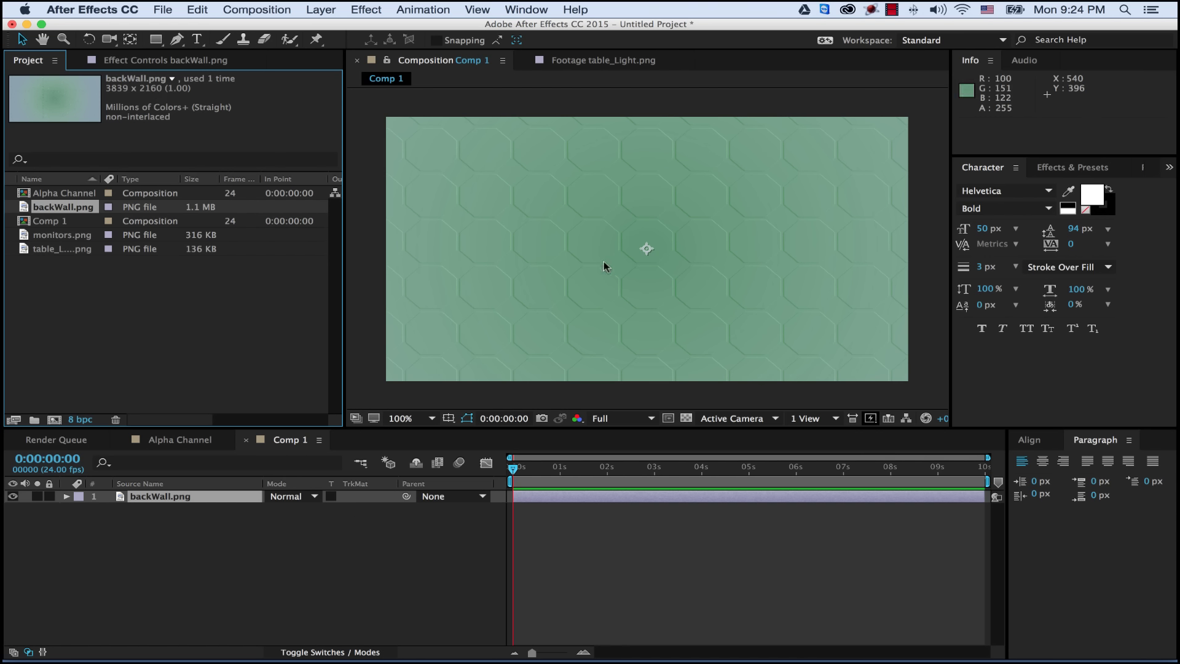
Step: Scale the backWall.png layer down to 34% so it just covers the composition frame
left_click(179, 498)
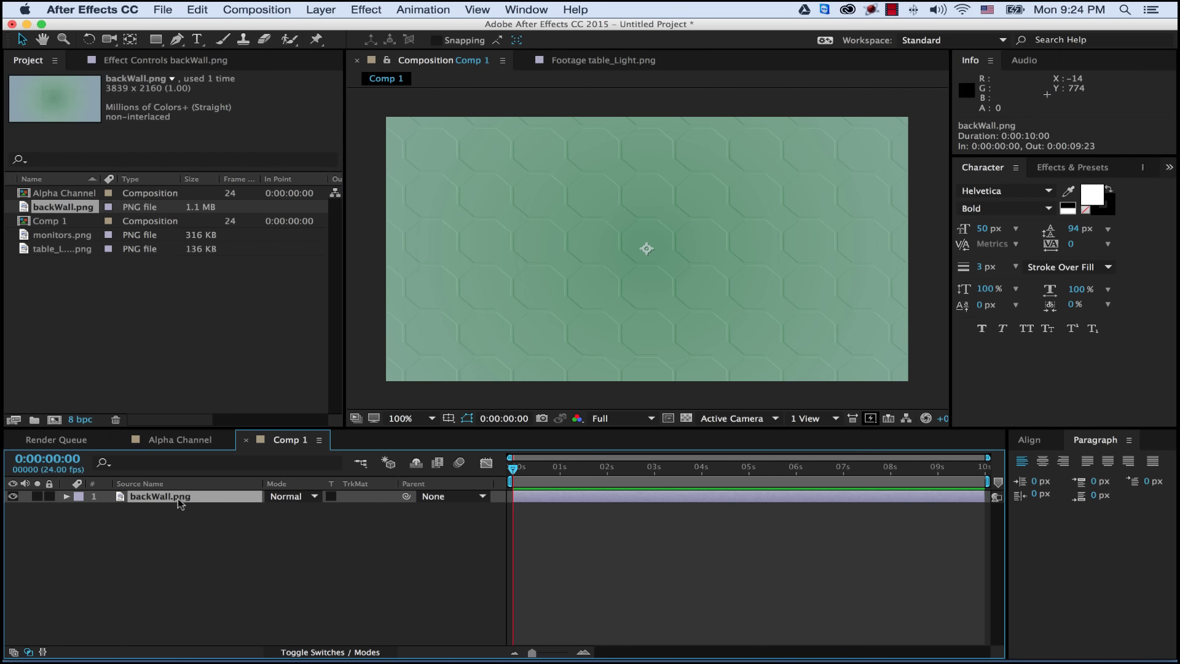
key("s")
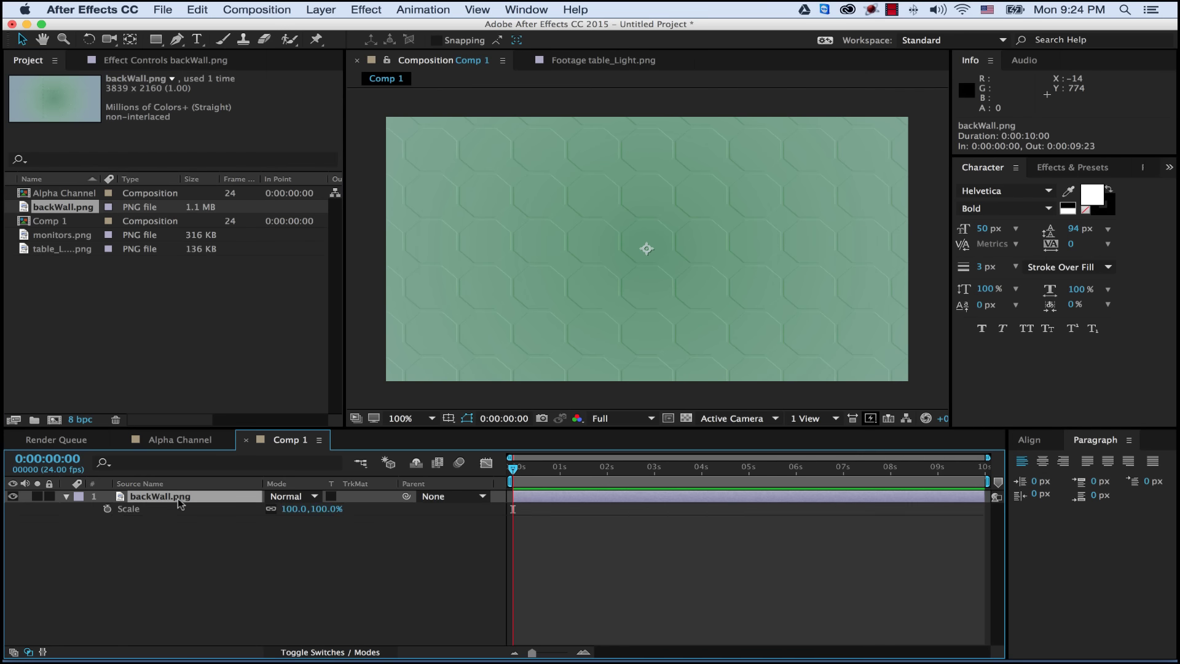
left_click(327, 510)
type("30")
key("Return")
mouse_move(270, 509)
left_mouse_down()
mouse_move(283, 509)
mouse_move(270, 509)
left_mouse_up()
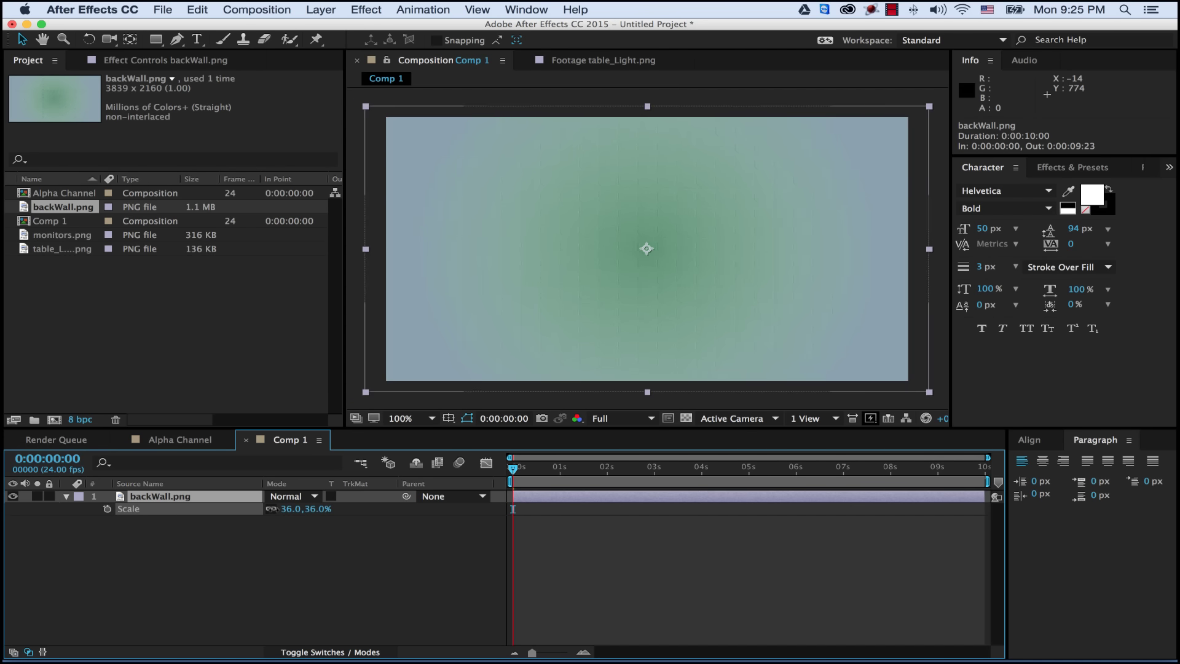
left_click_drag(271, 509, 271, 508)
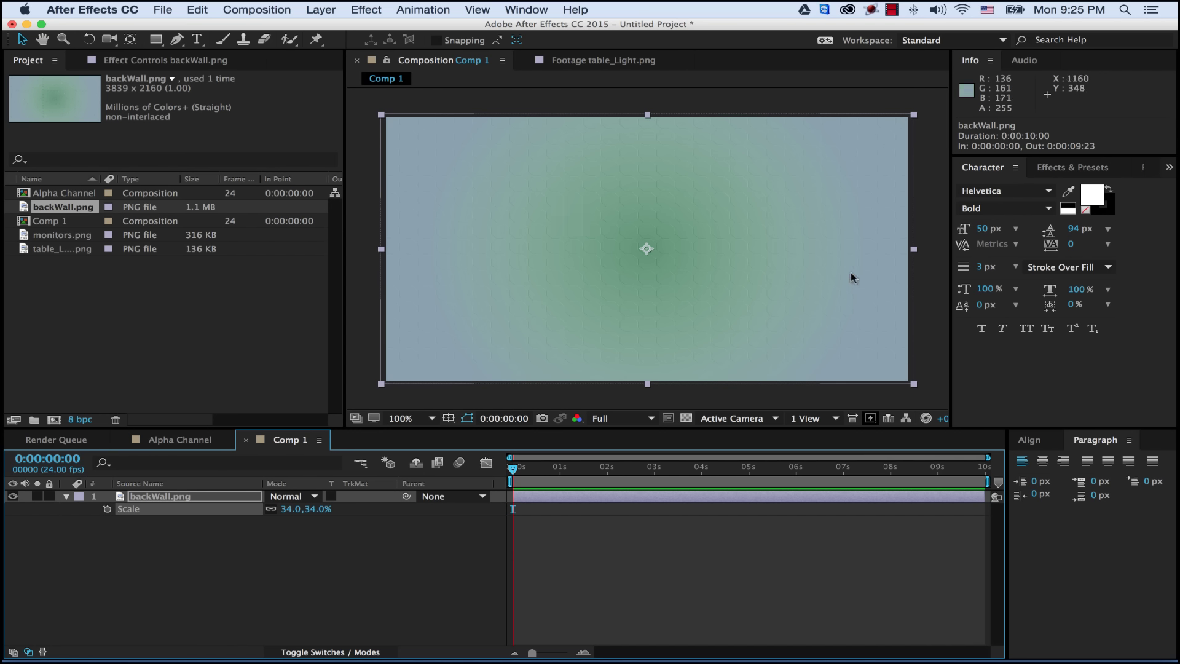
left_click(184, 497)
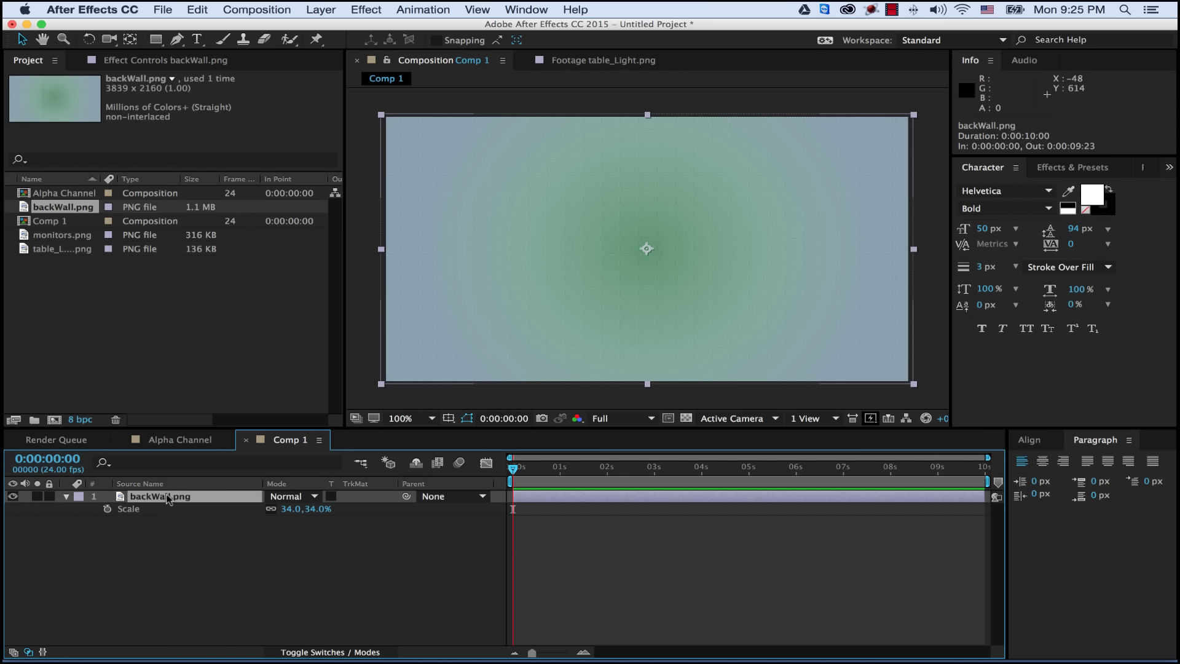
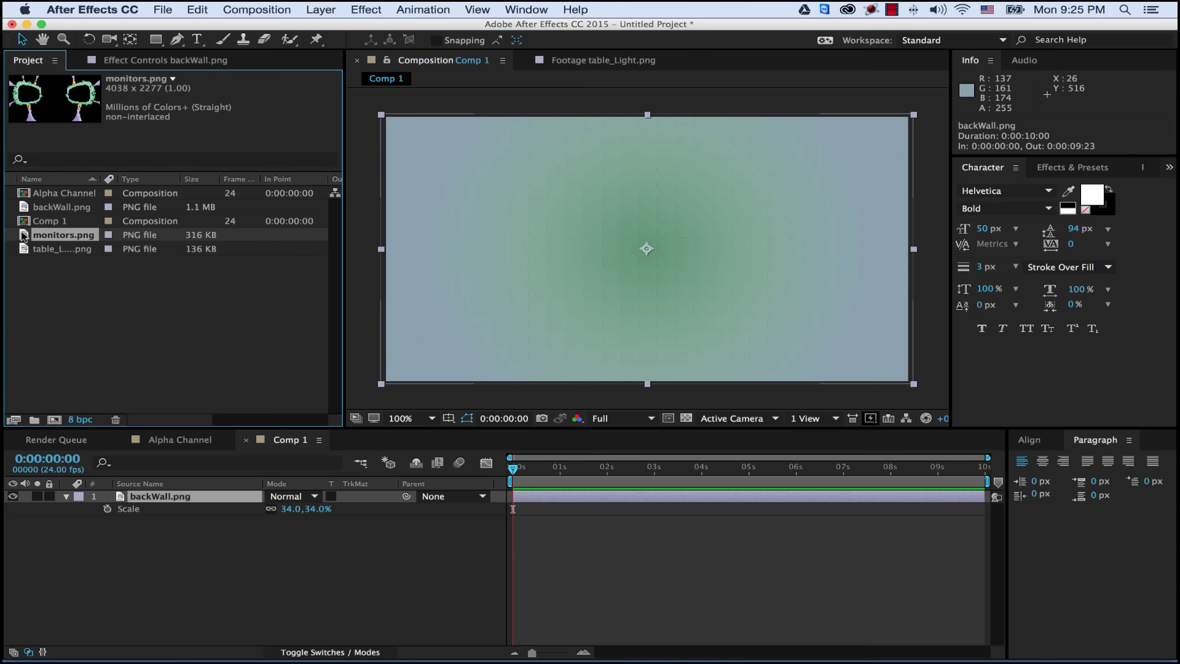
Step: Add monitors.png to Comp 1 above the backWall.png layer and check its source dimensions
left_click_drag(24, 235, 135, 496)
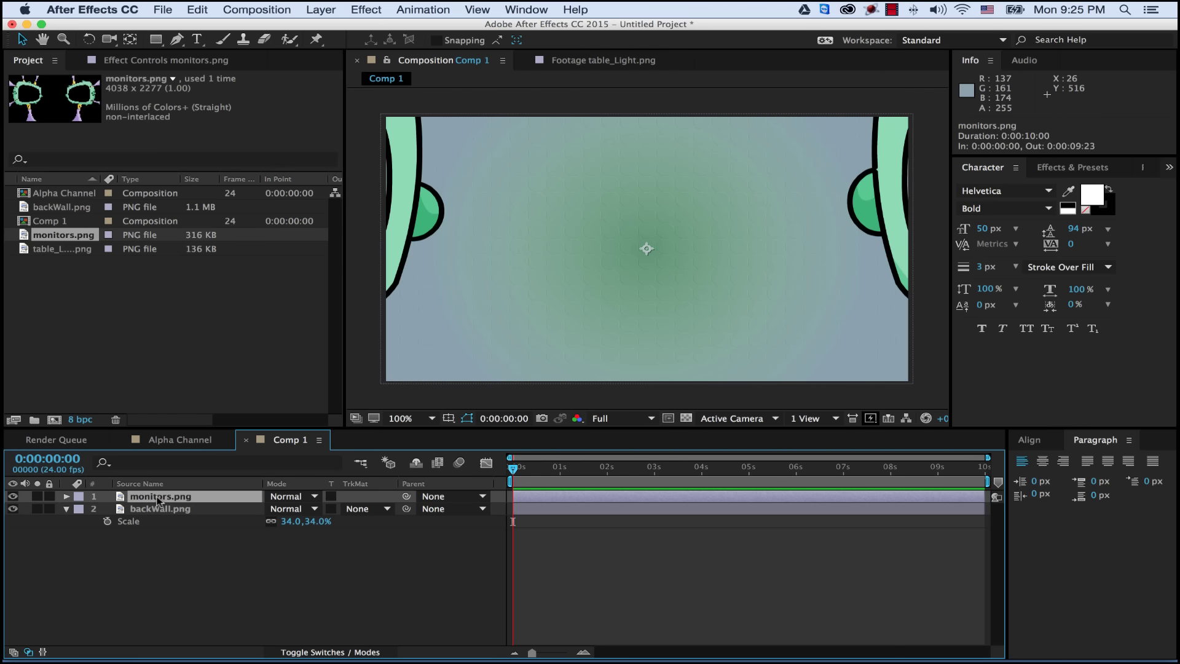
left_click(26, 237)
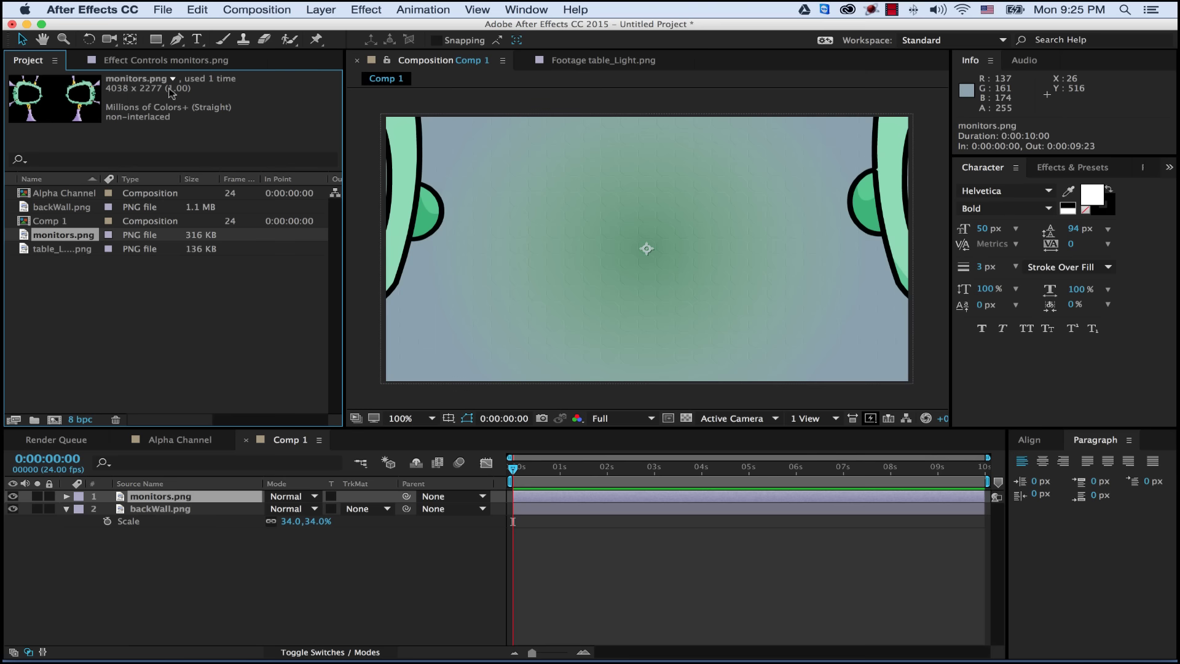
Step: Scale the monitors.png layer down to 29% so both monitors fit inside the frame
left_click(150, 498)
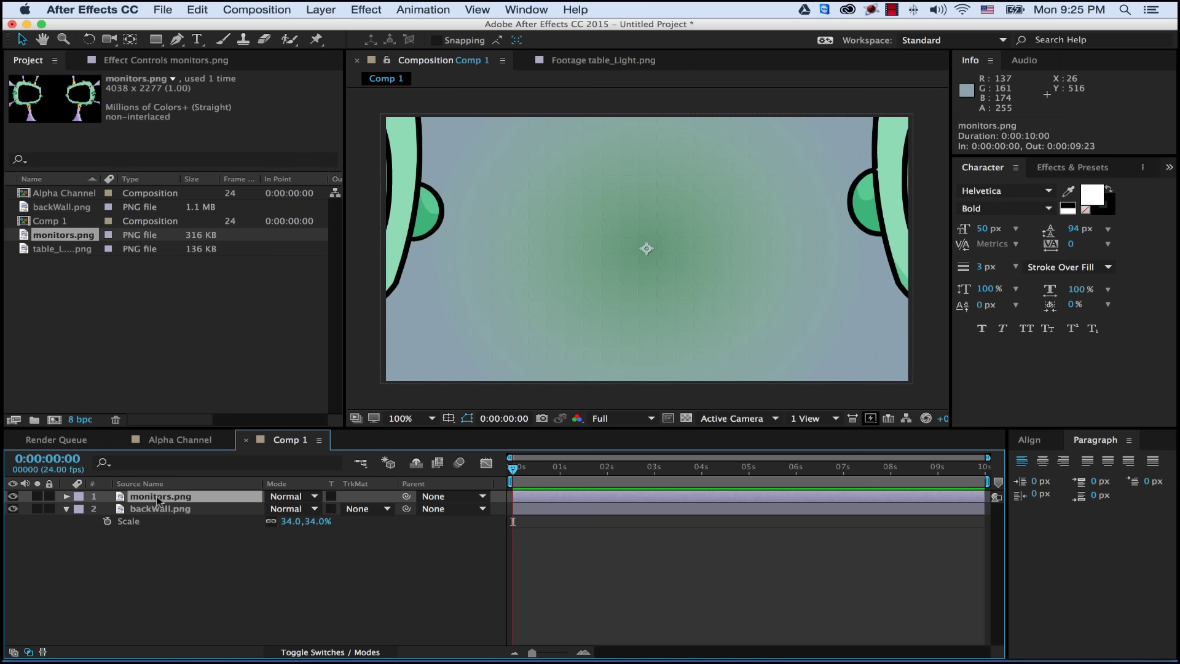
key("s")
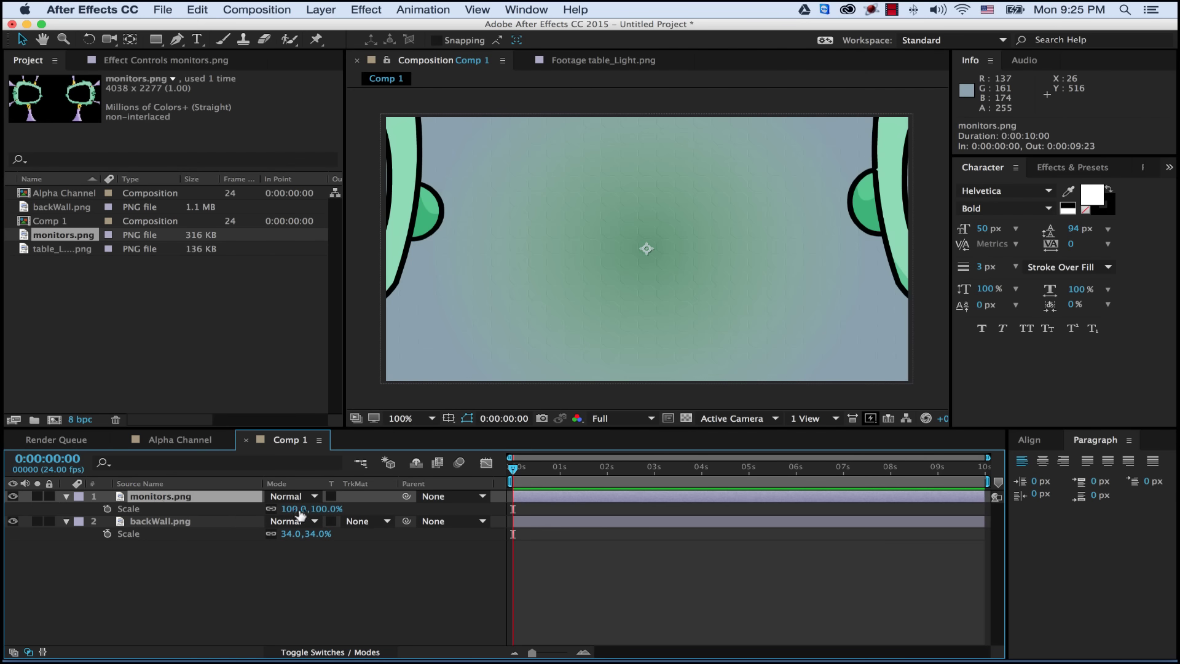
left_click_drag(334, 509, 273, 508)
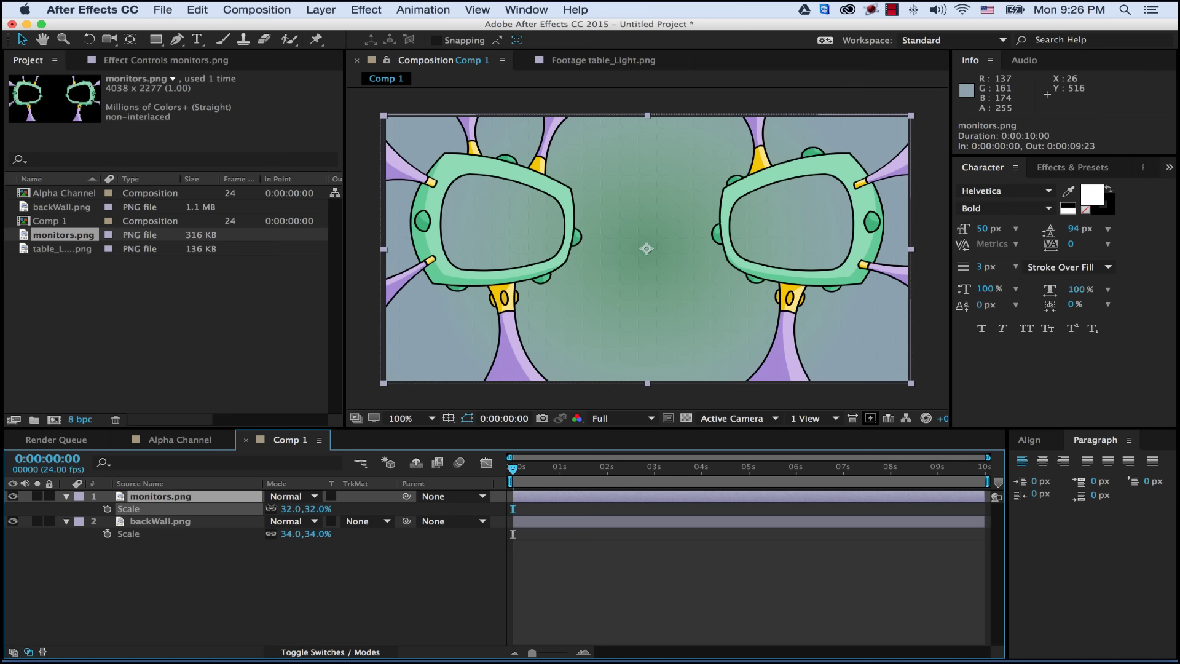
left_click_drag(271, 508, 269, 507)
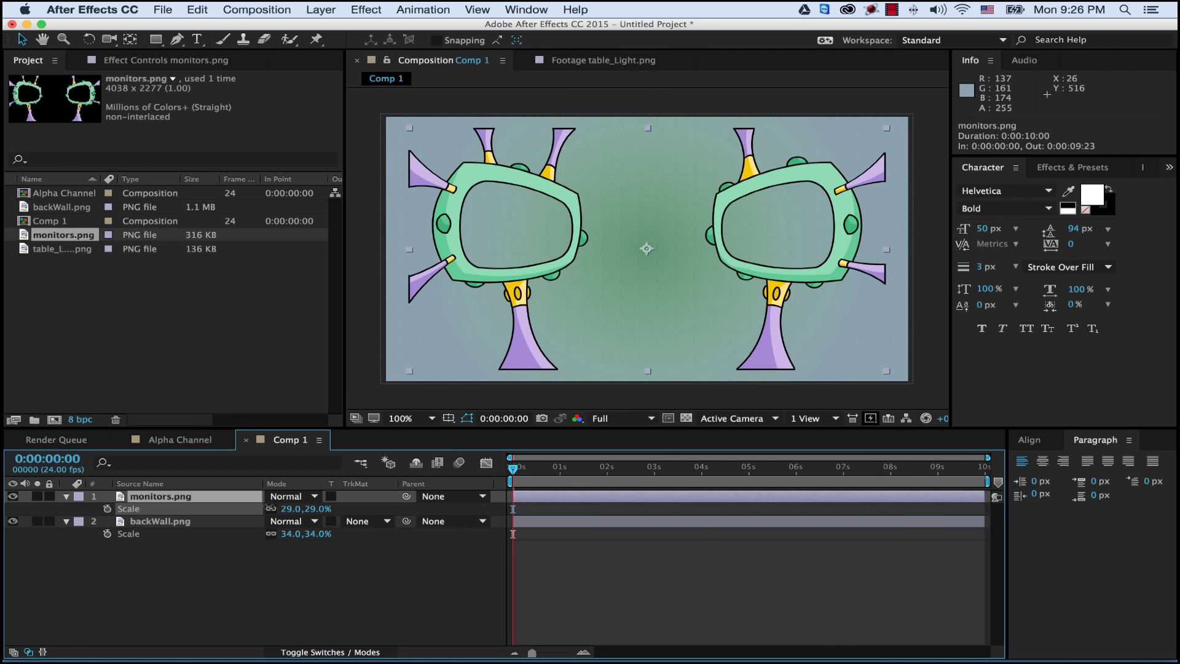
Step: Scale the monitors.png layer up to 32% so the artwork fills the composition frame, and deselect it
left_click_drag(269, 508, 271, 508)
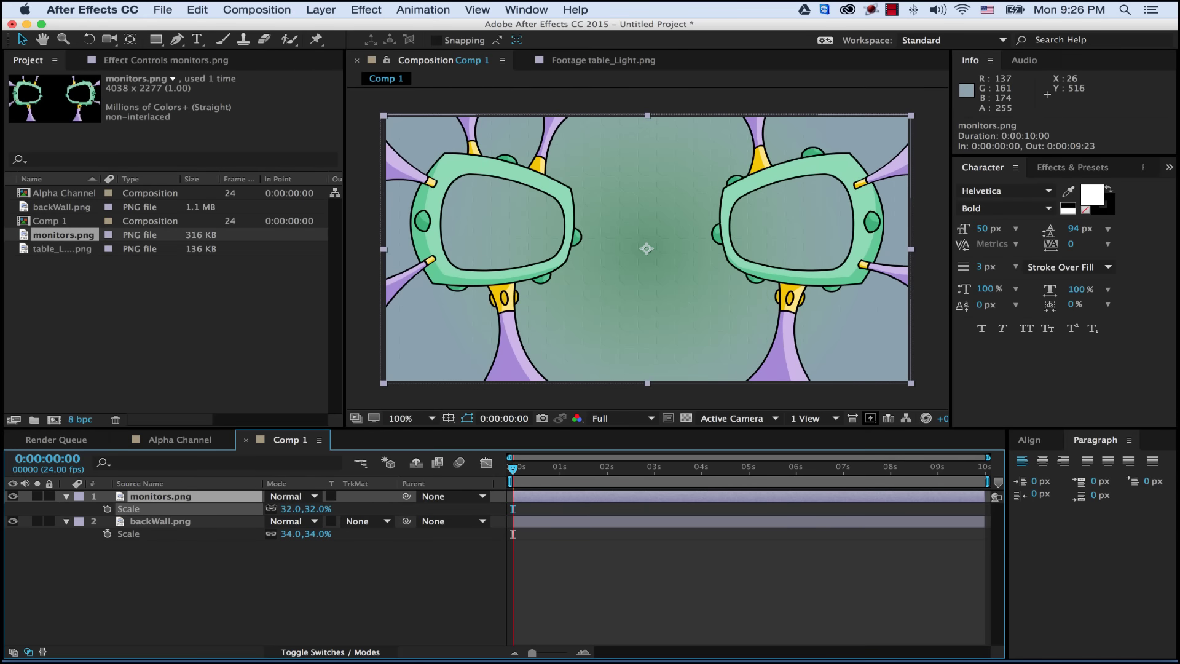
left_click(330, 633)
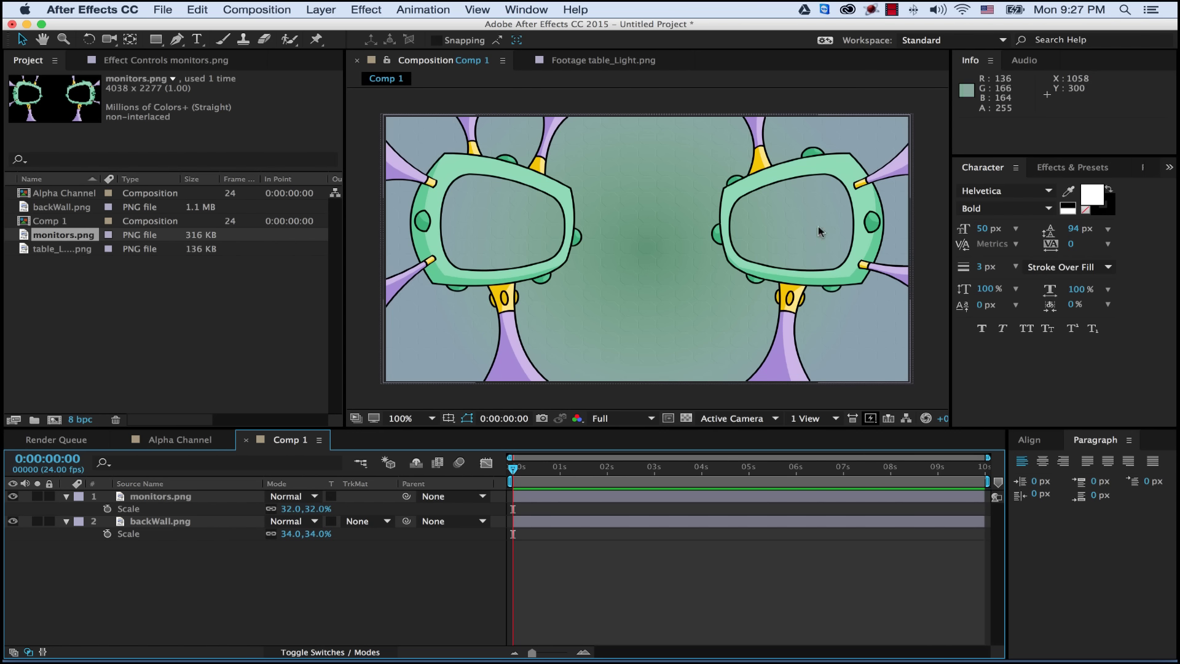
Step: Add table_Light.png to Comp 1 as a layer above monitors.png
left_click(41, 254)
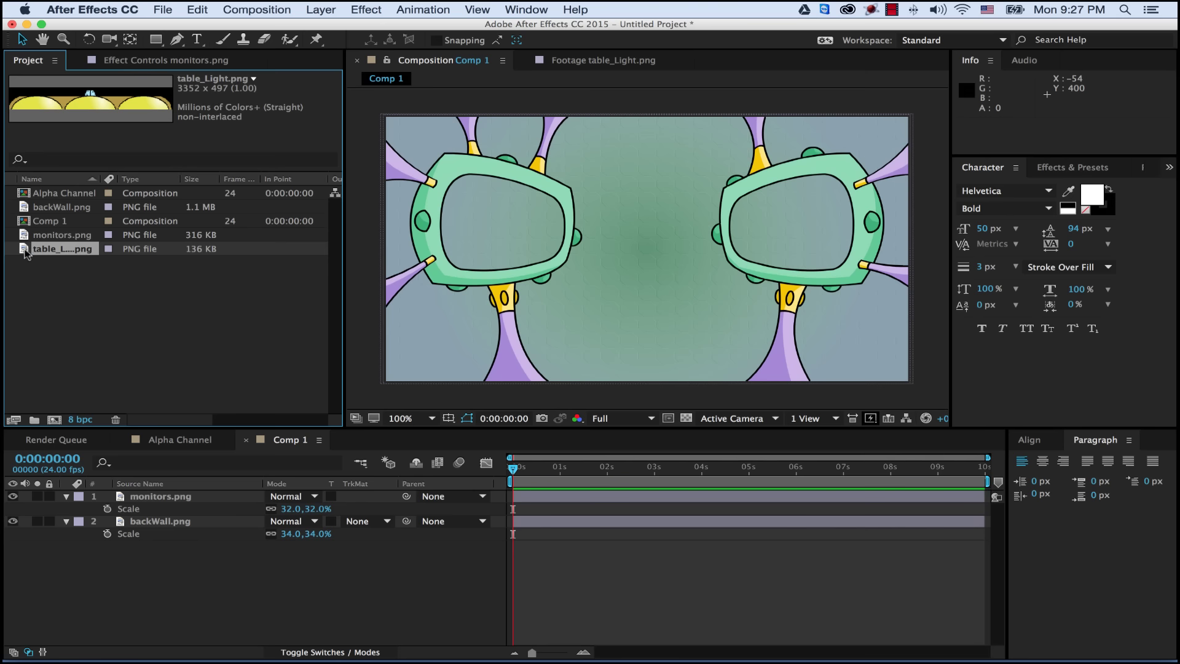
left_click_drag(26, 254, 151, 497)
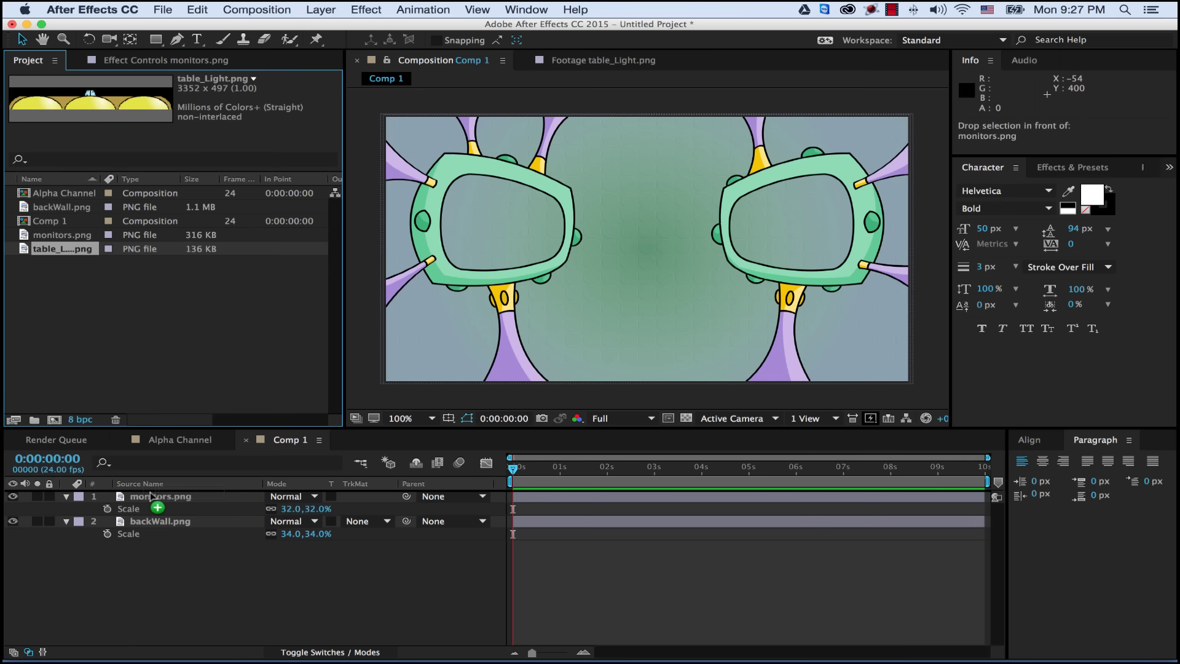
left_click_drag(150, 496, 151, 498)
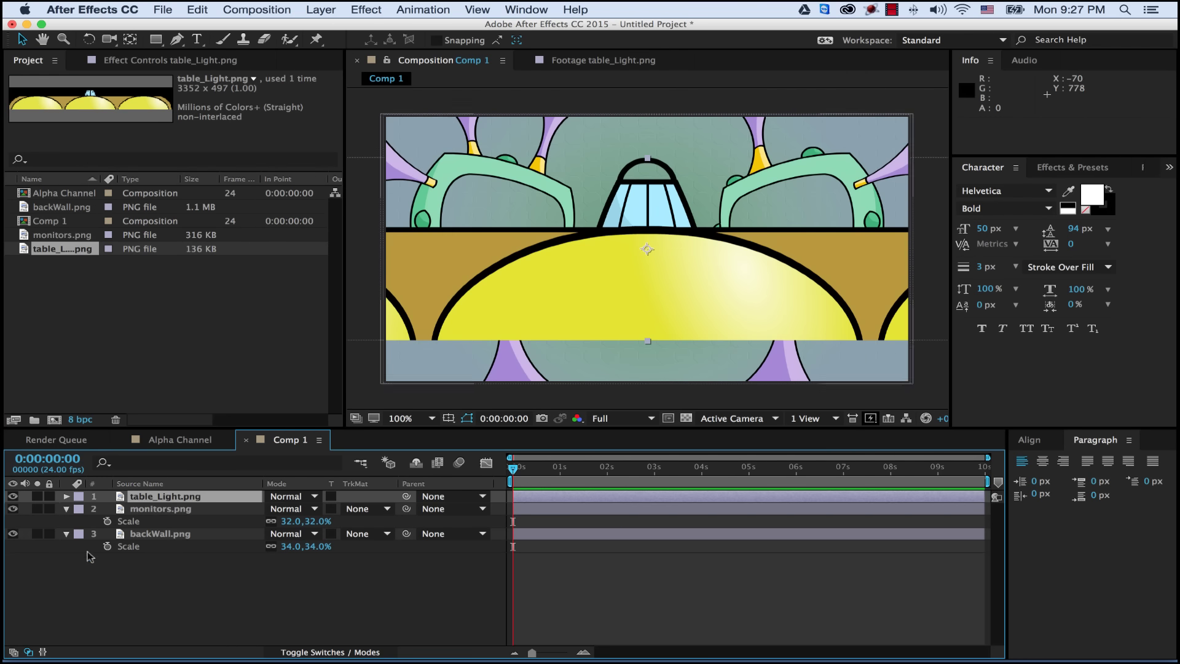
Step: Scale the table_Light.png layer down to 39% so the table spans the frame's width
left_click(157, 499)
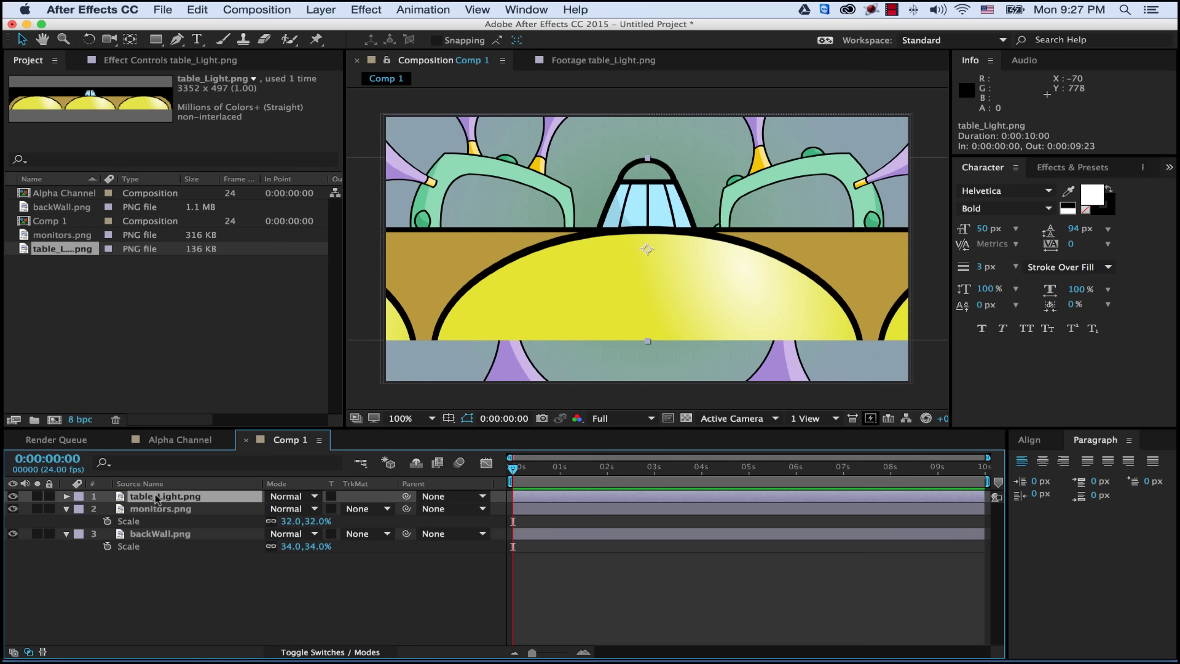
key("s")
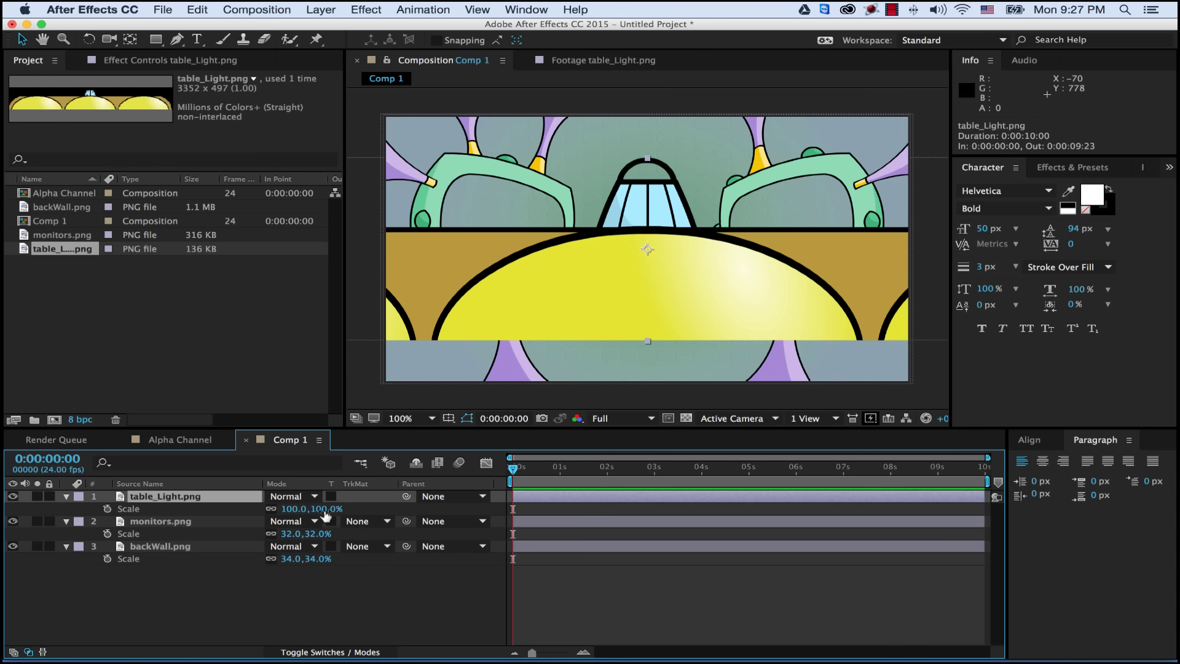
left_click_drag(320, 509, 286, 521)
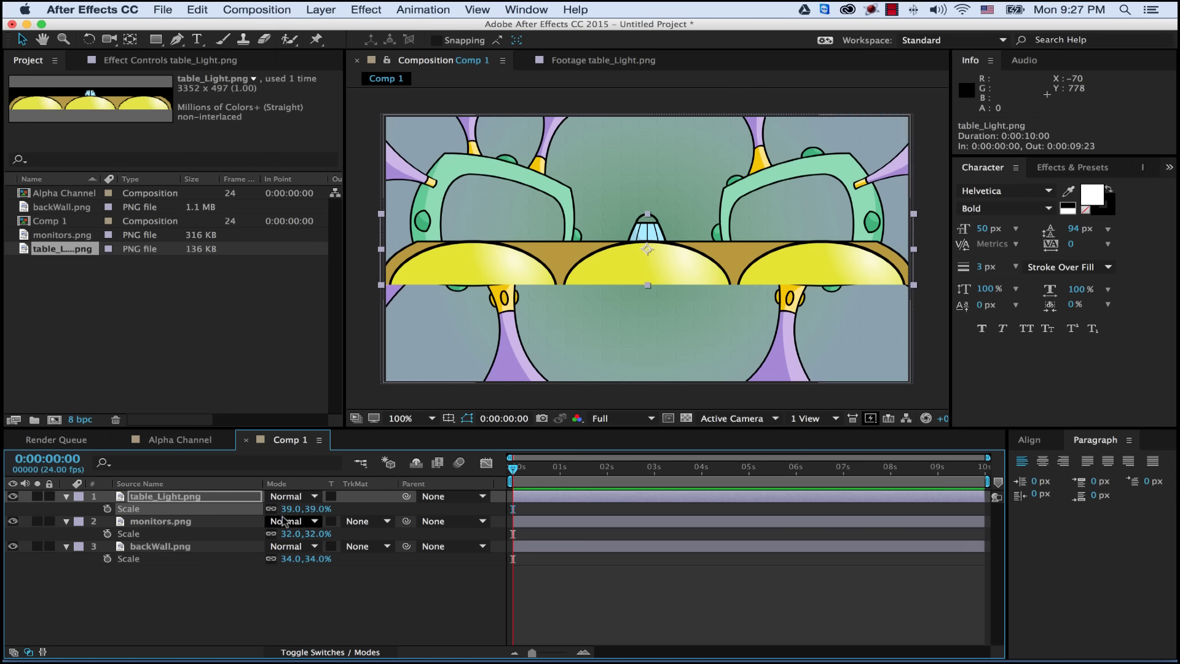
Step: Move the table_Light.png layer down to Y position 633 so the table sits along the frame's lower edge
left_click(208, 504)
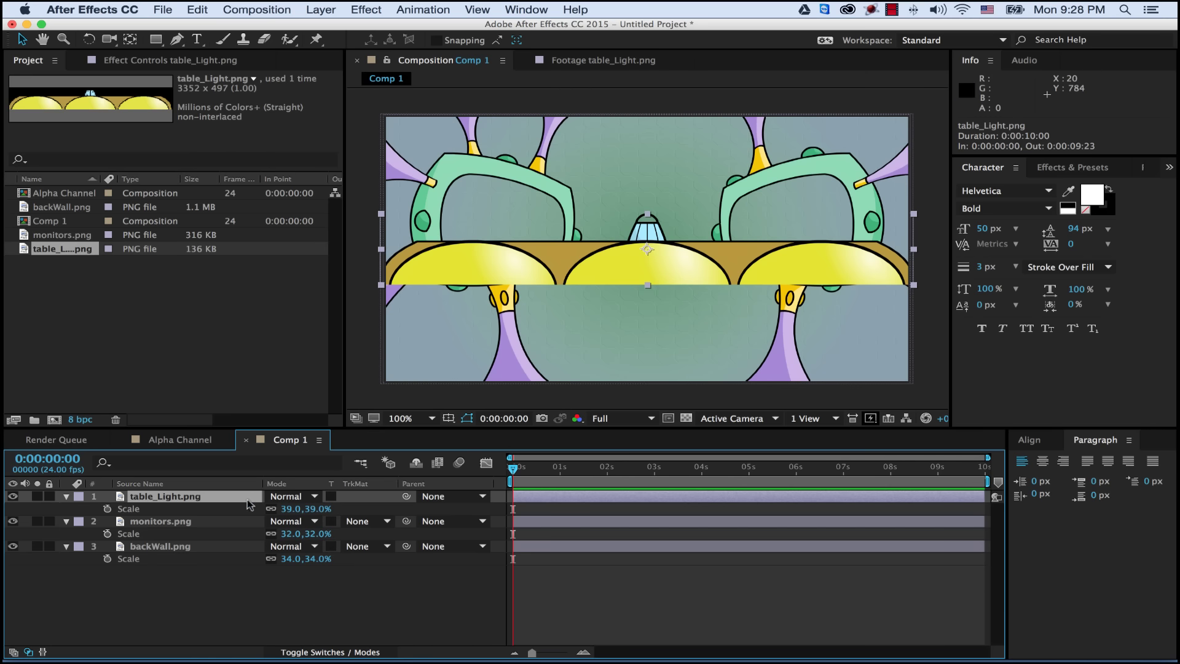
key("p")
left_click_drag(309, 509, 535, 510)
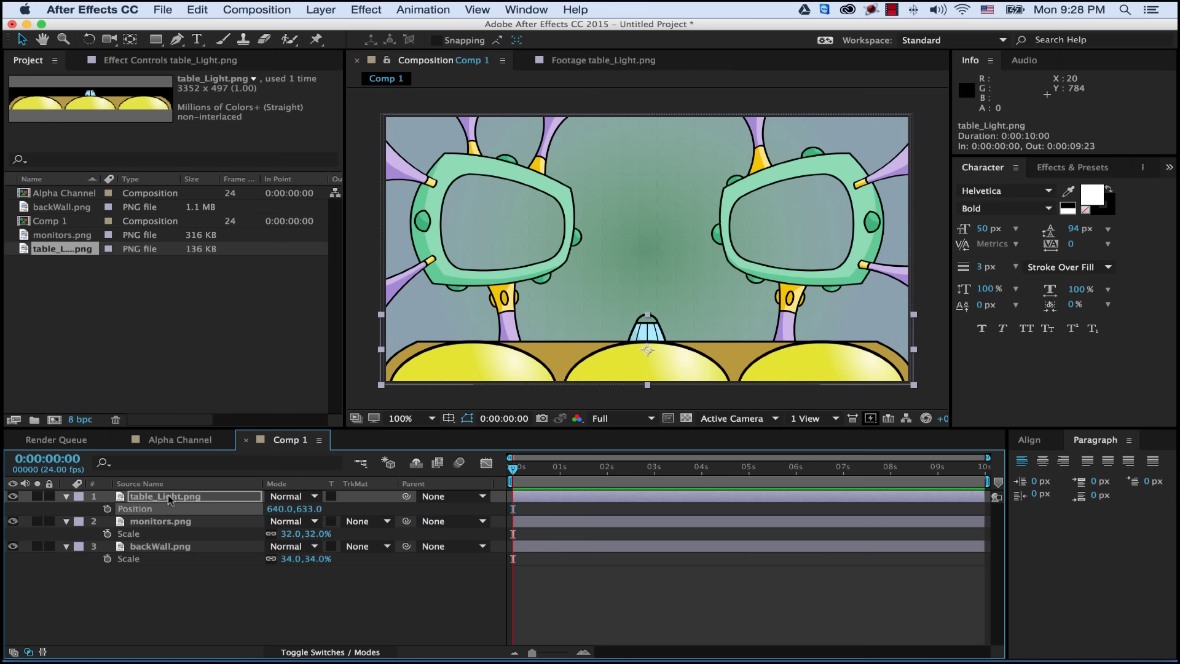
Step: Collapse the properties of all three layers in Comp 1 and clear the layer selection
left_click(67, 497)
left_click(67, 510)
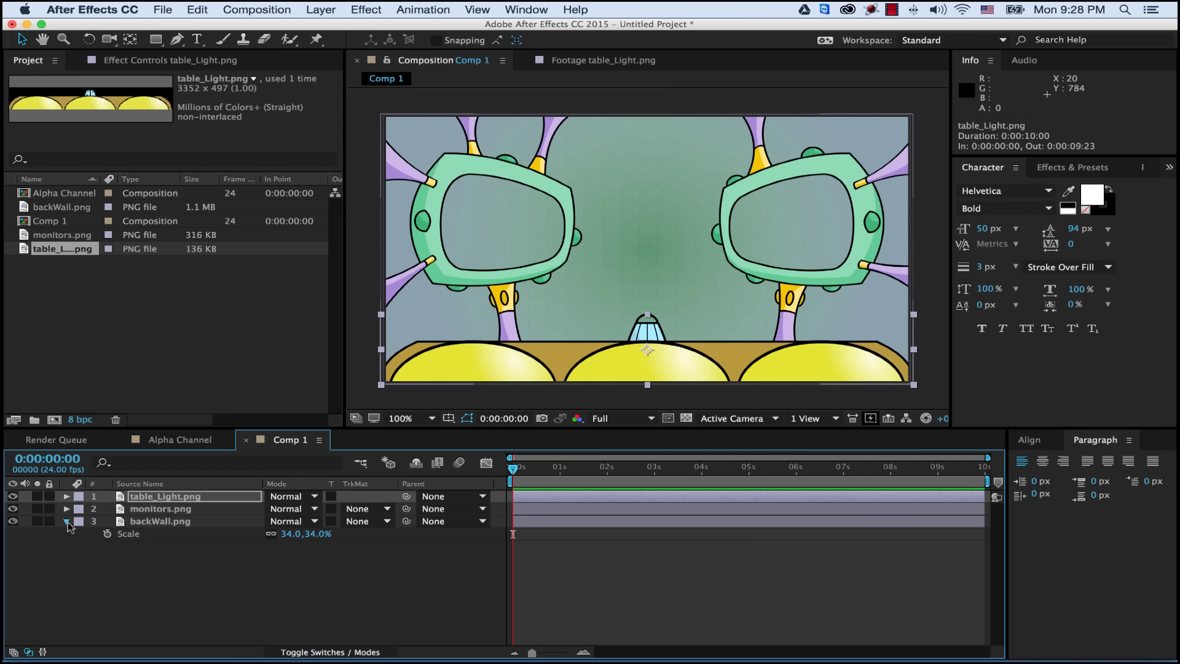
left_click(67, 521)
left_click(140, 577)
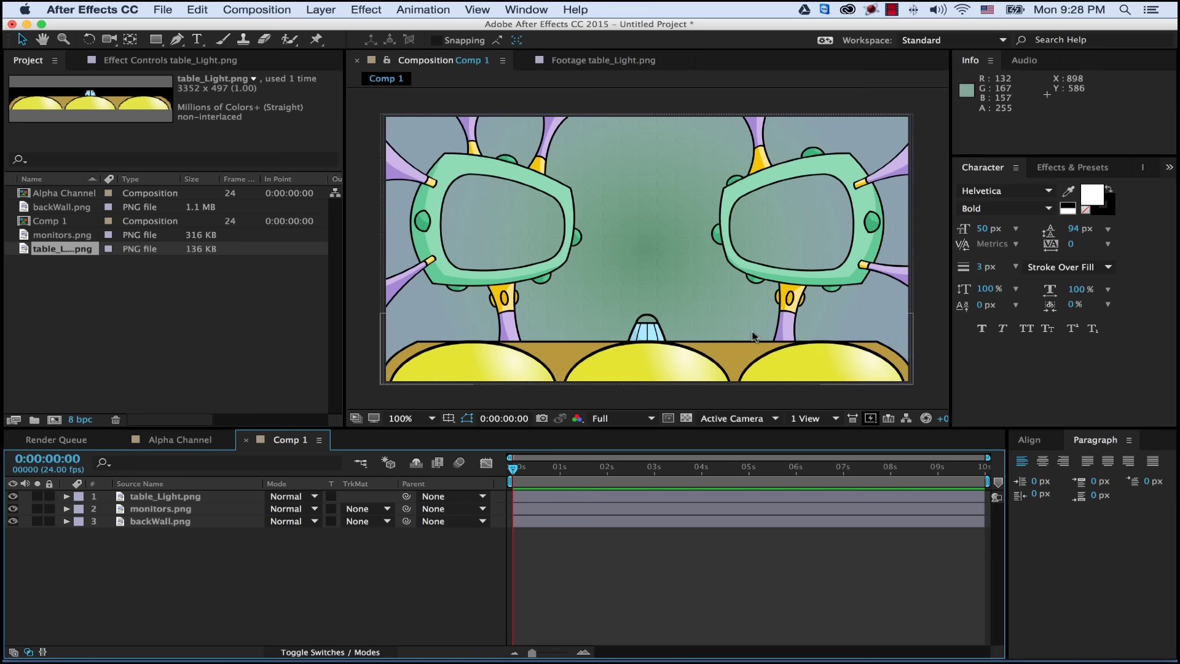
left_click(818, 369)
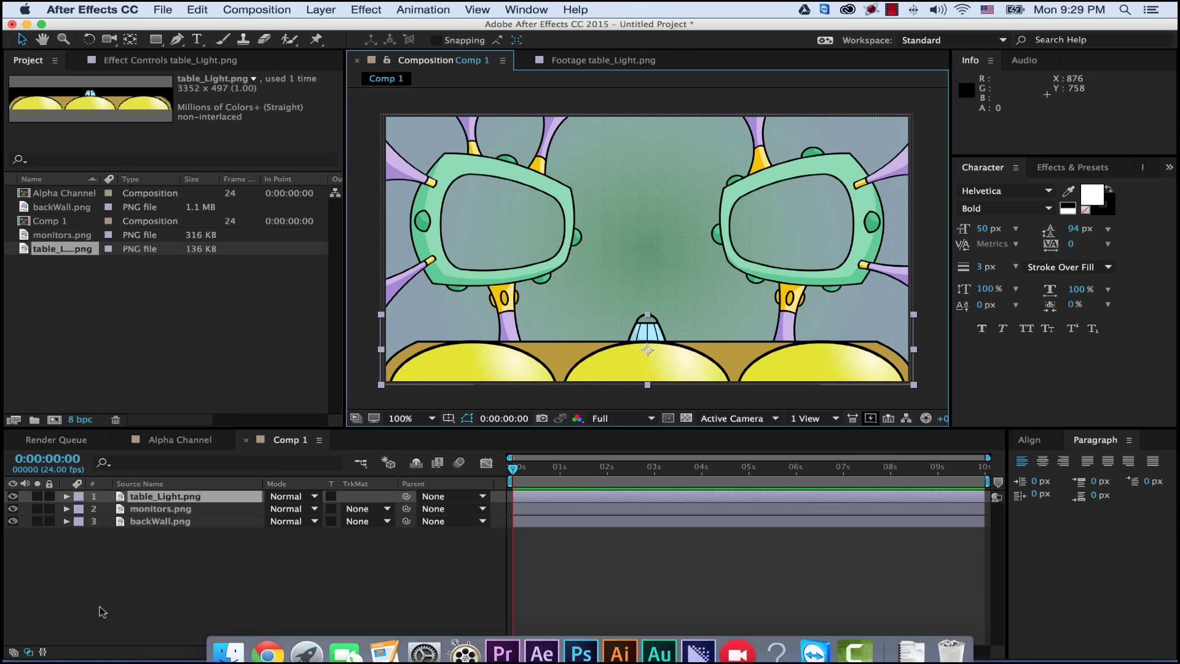
left_click(111, 591)
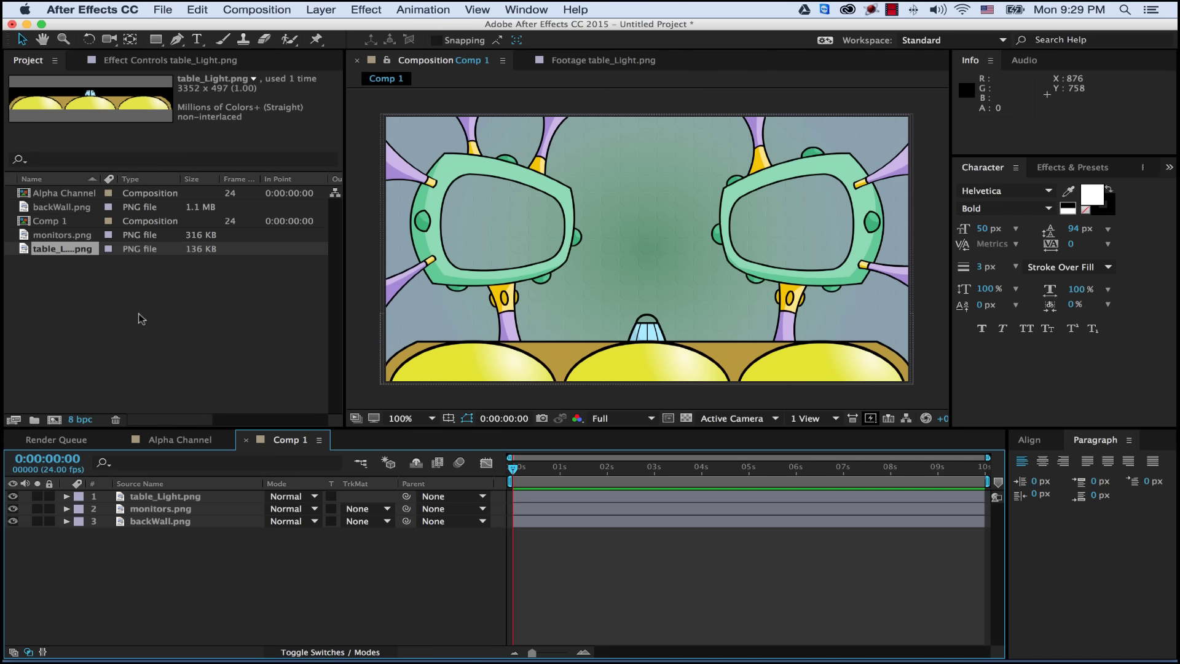
Step: Import AfterOpening_Thuderstone_Scene 04_06.mov from the (Footage) folder as footage
left_click(124, 298)
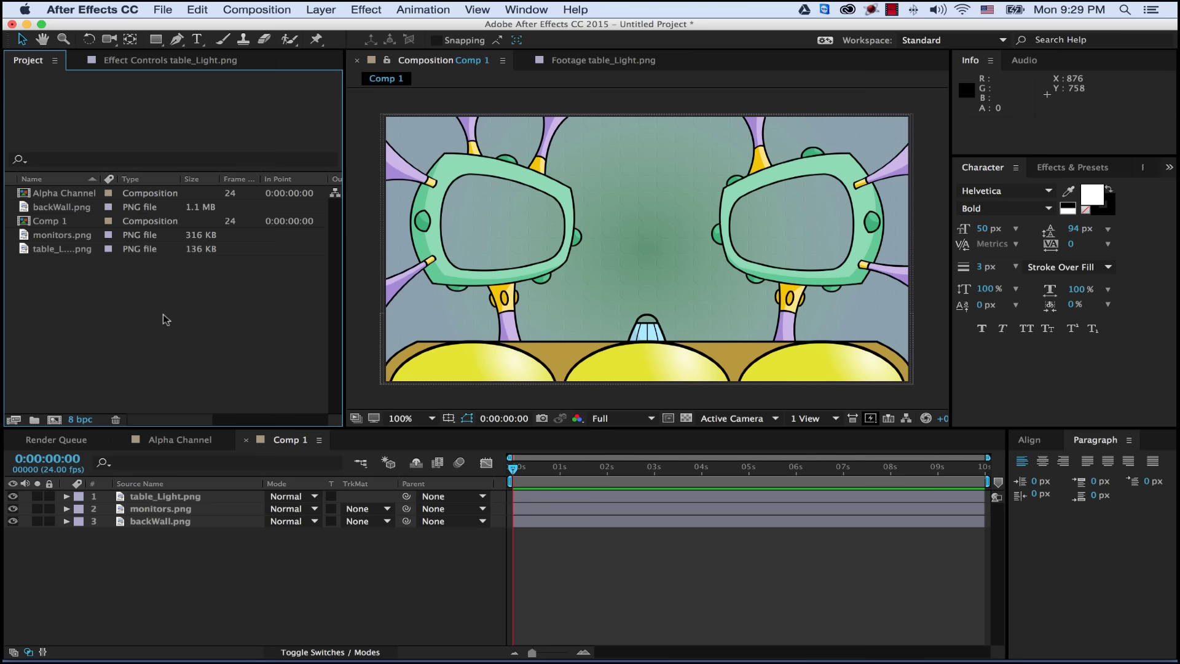
double_click(142, 285)
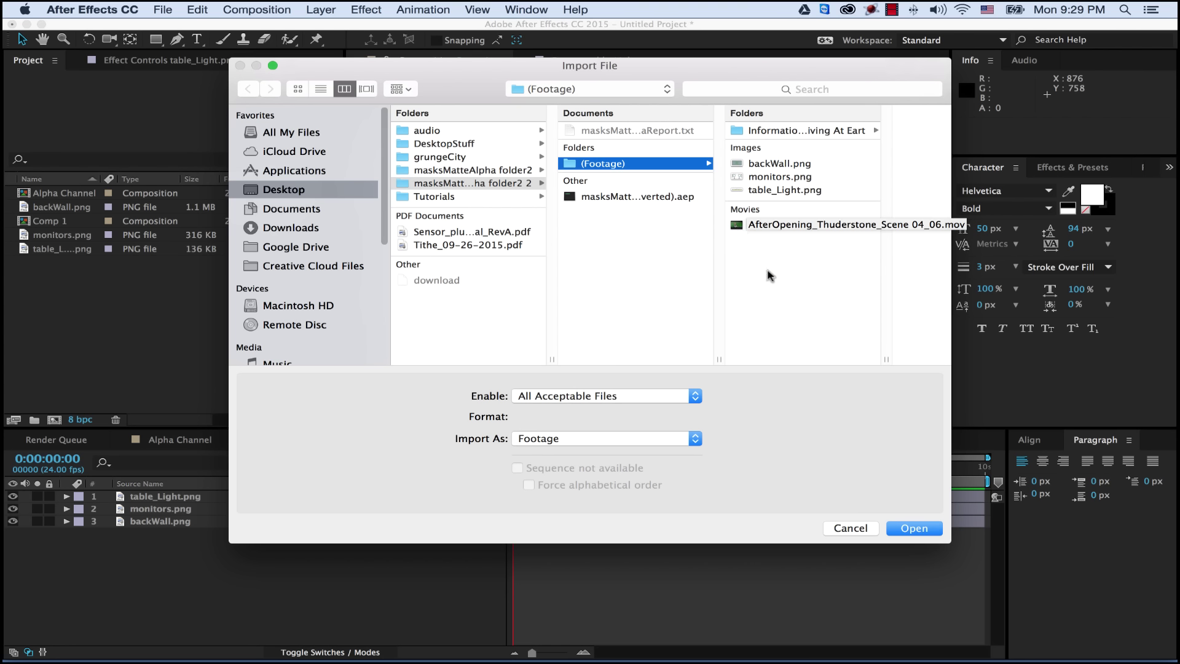
left_click(737, 229)
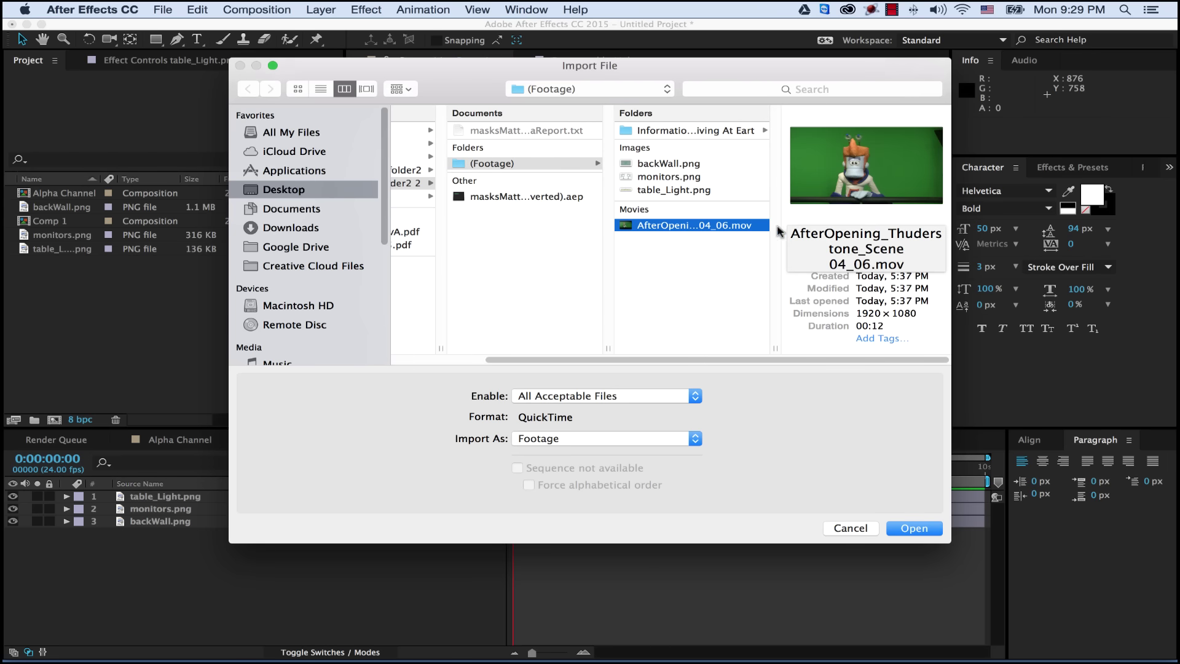
mouse_move(858, 154)
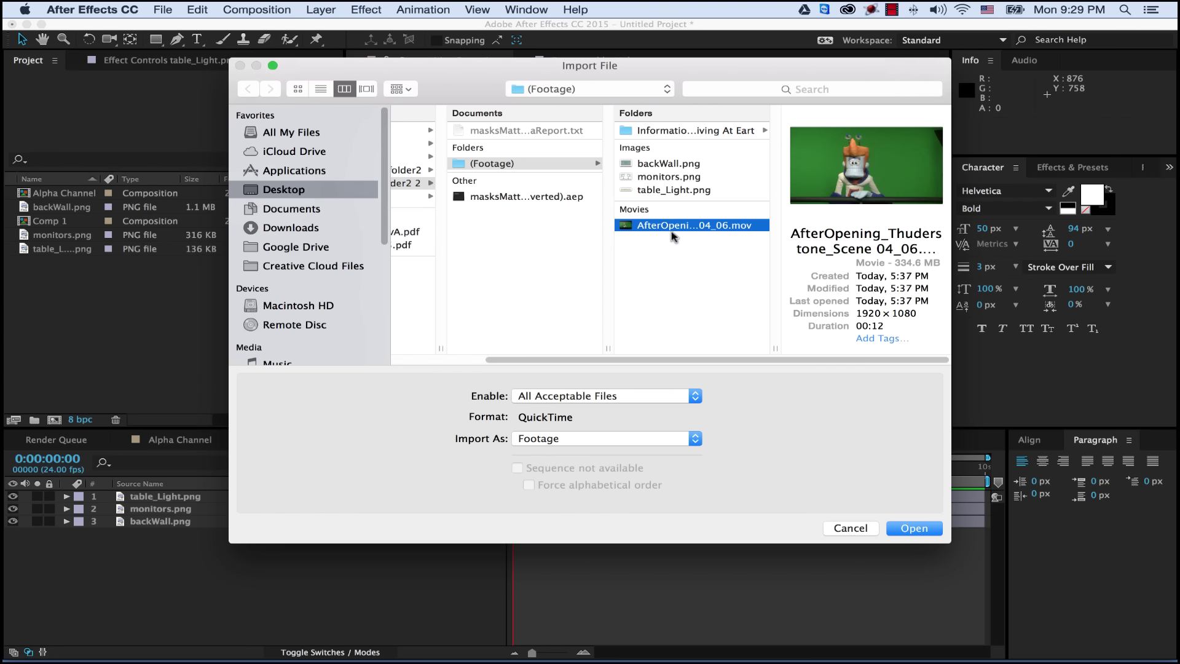
left_click(908, 529)
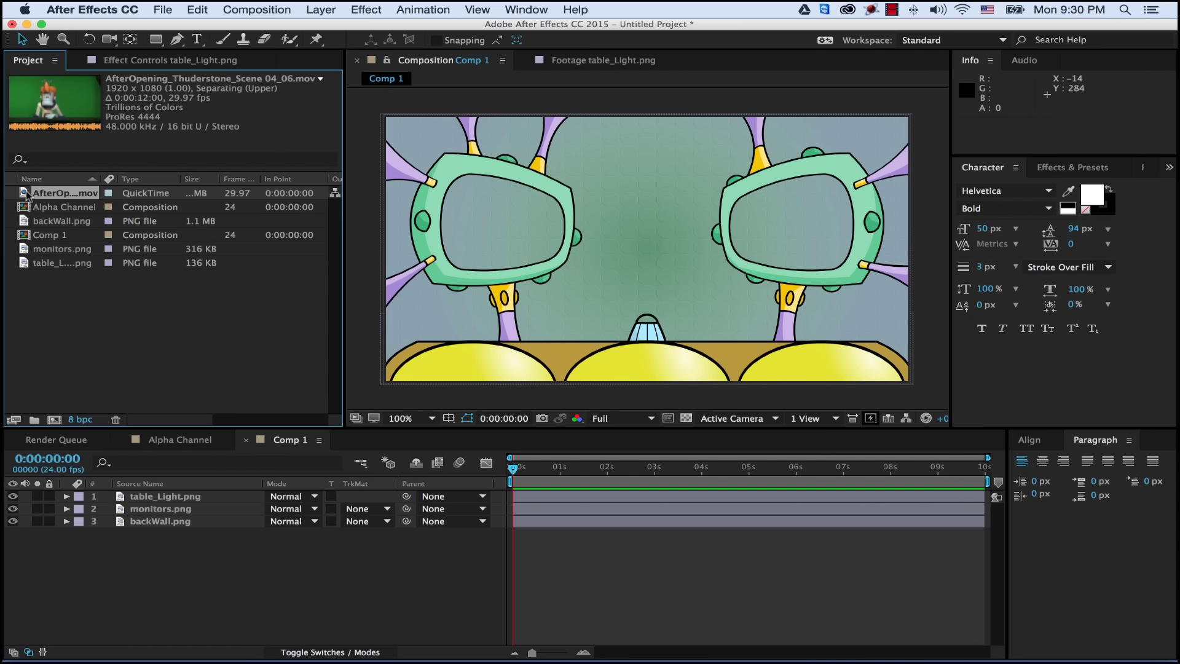
Step: Add the imported green-screen movie to Comp 1 as the top layer and scrub through it, returning to the first frame
left_click_drag(25, 194, 141, 496)
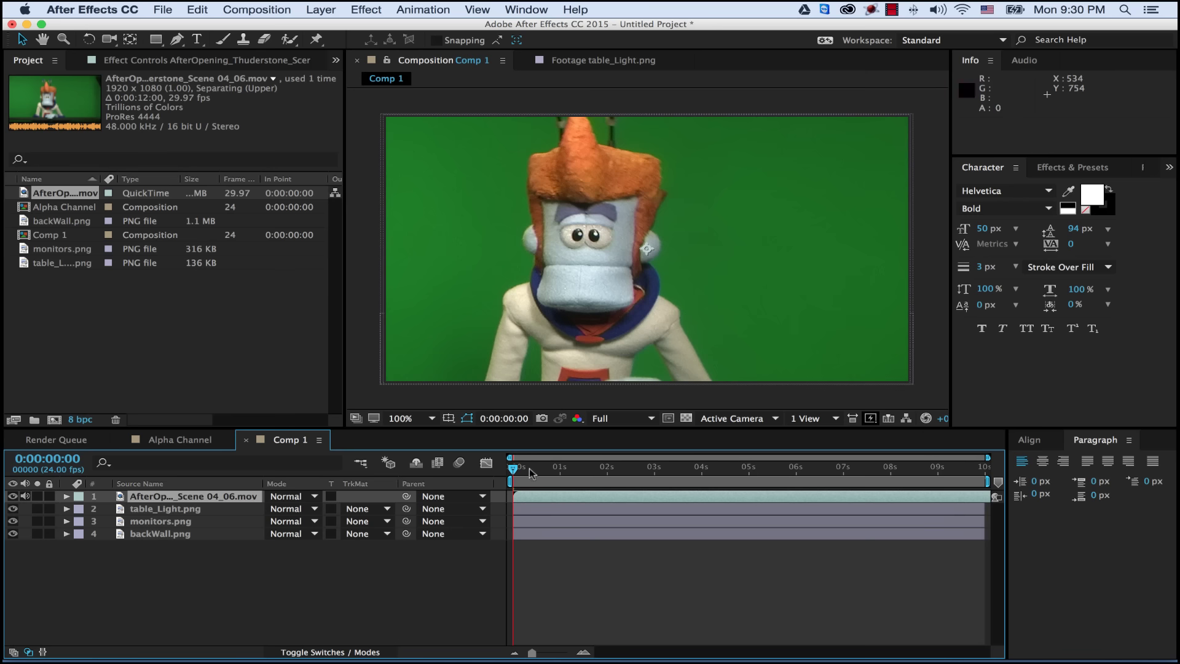
left_click_drag(515, 469, 951, 473)
key("Home")
Step: Scale the green-screen movie layer down to 67% so the whole clip fits the composition frame
left_click(192, 501)
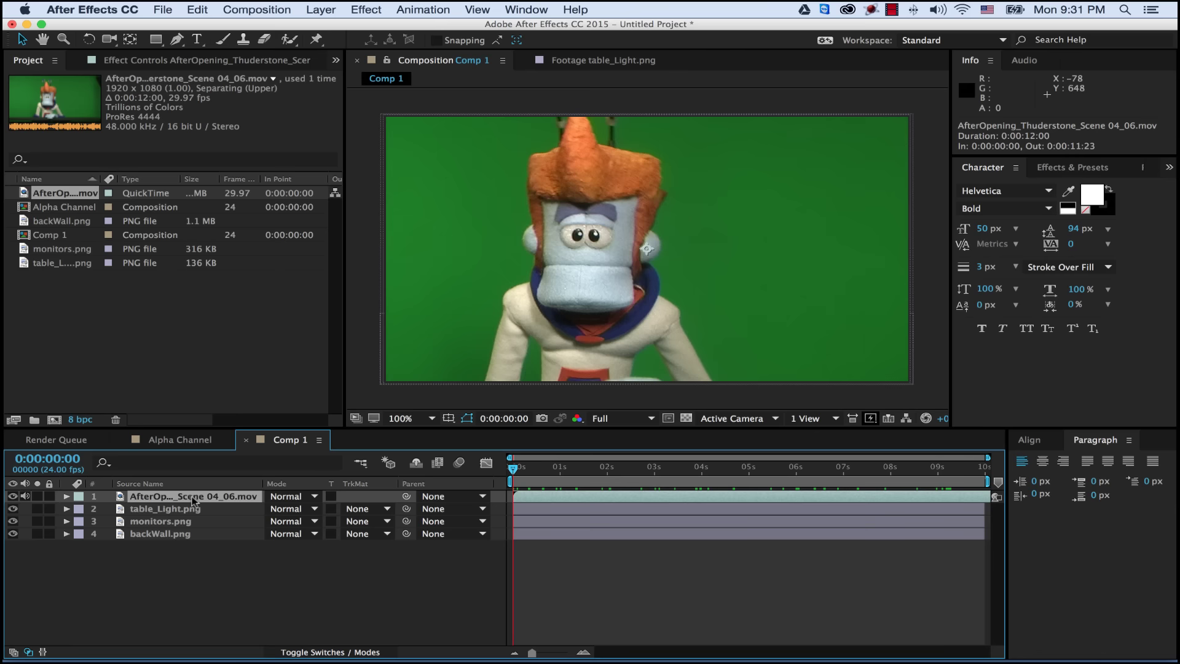
key("s")
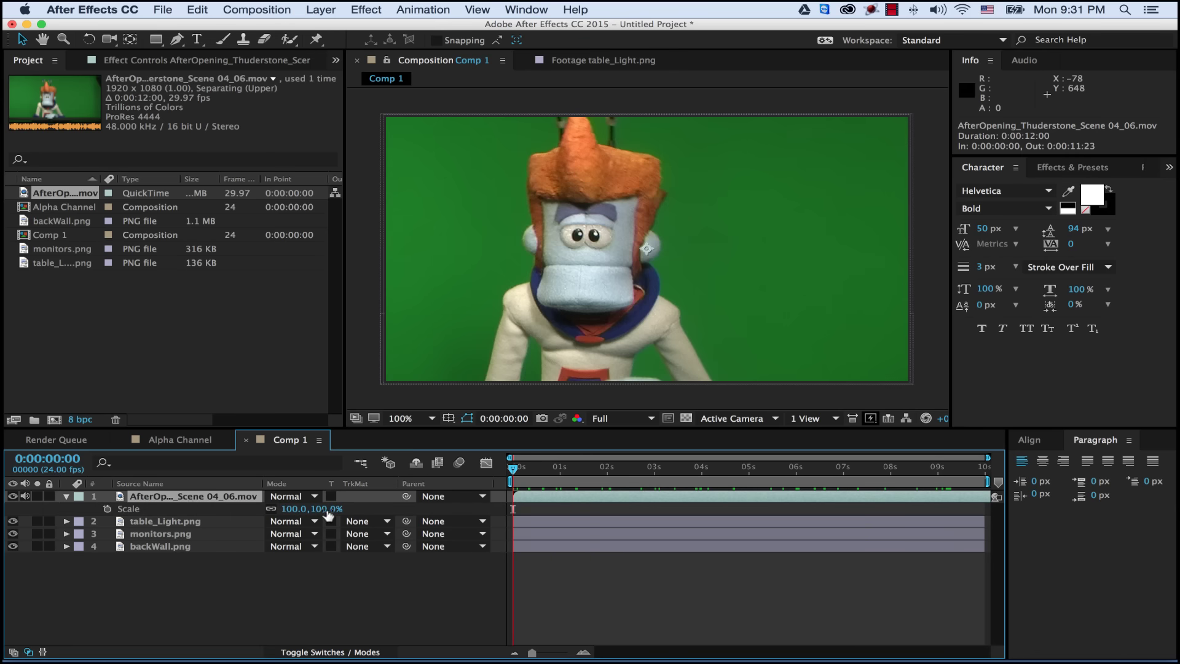
left_click_drag(326, 509, 300, 510)
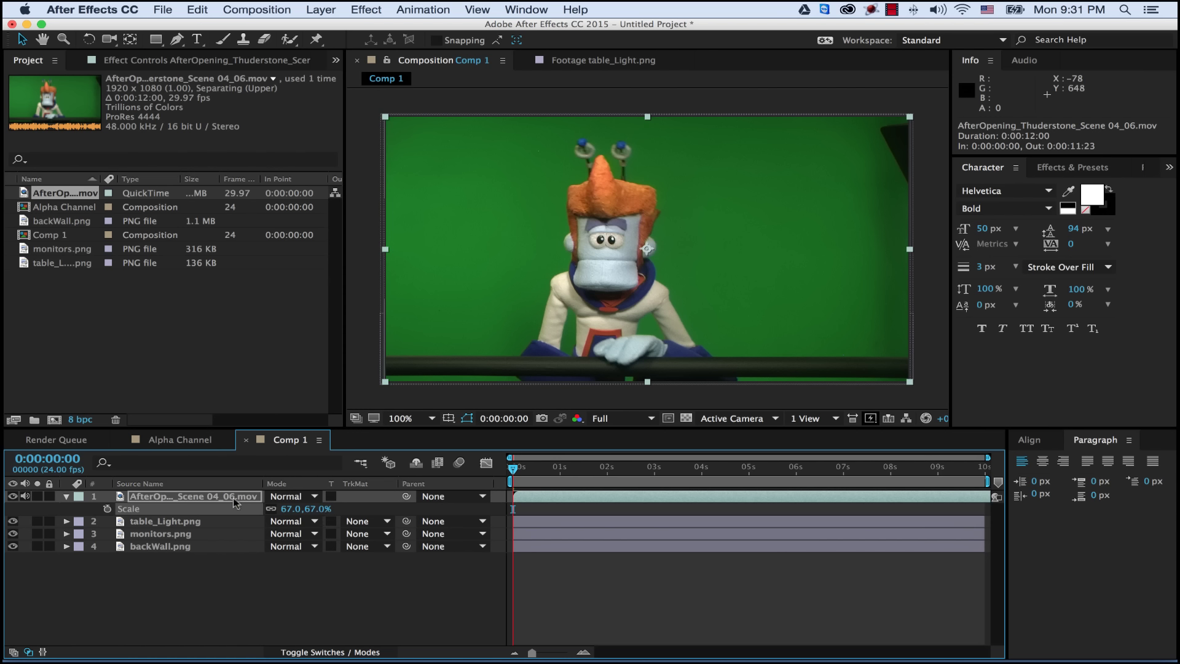
Step: Shift the green-screen movie layer to X position 700 to centre the puppet, and preview the clip from the start
key("p")
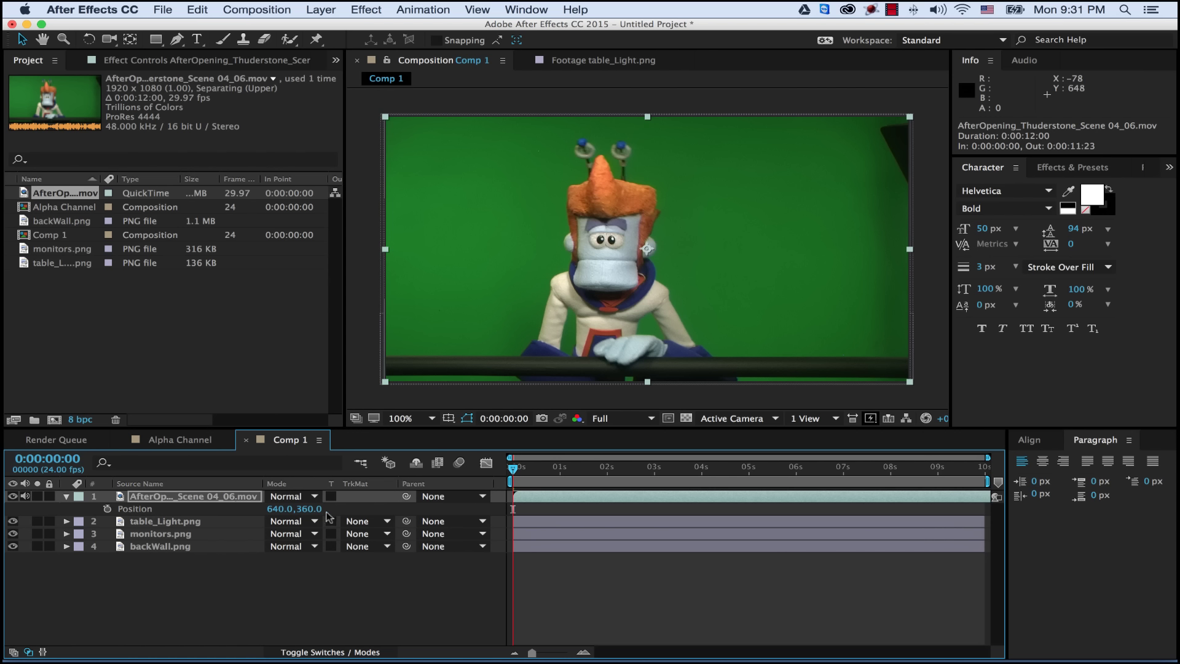
left_click(289, 521)
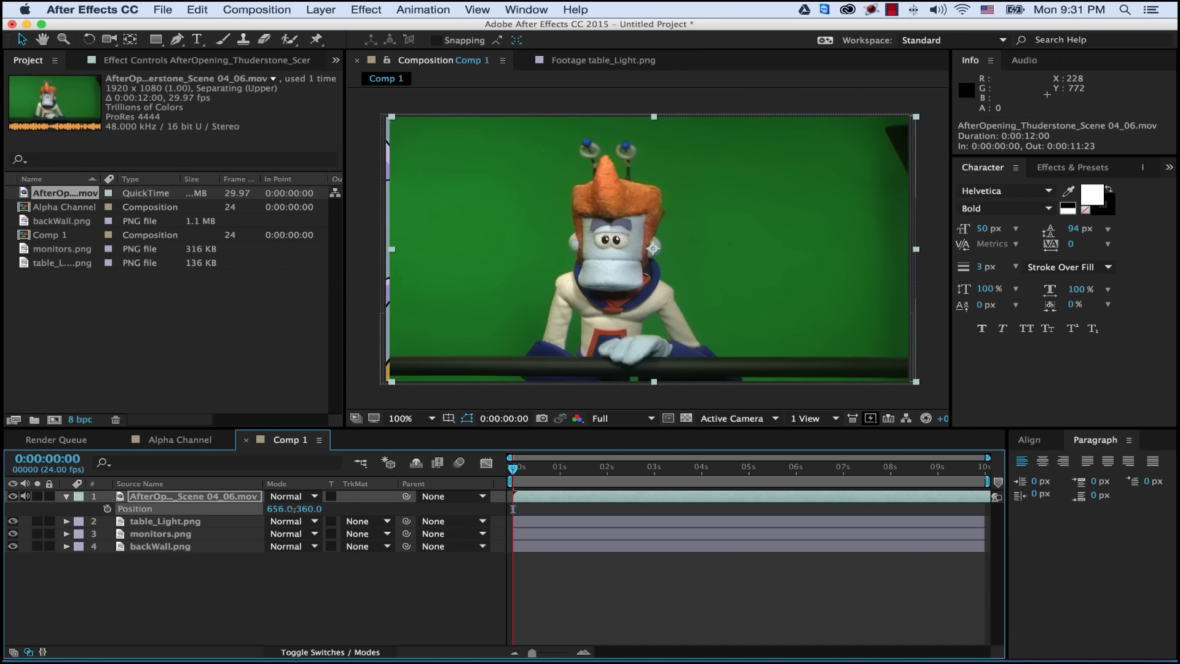
left_click_drag(274, 509, 329, 510)
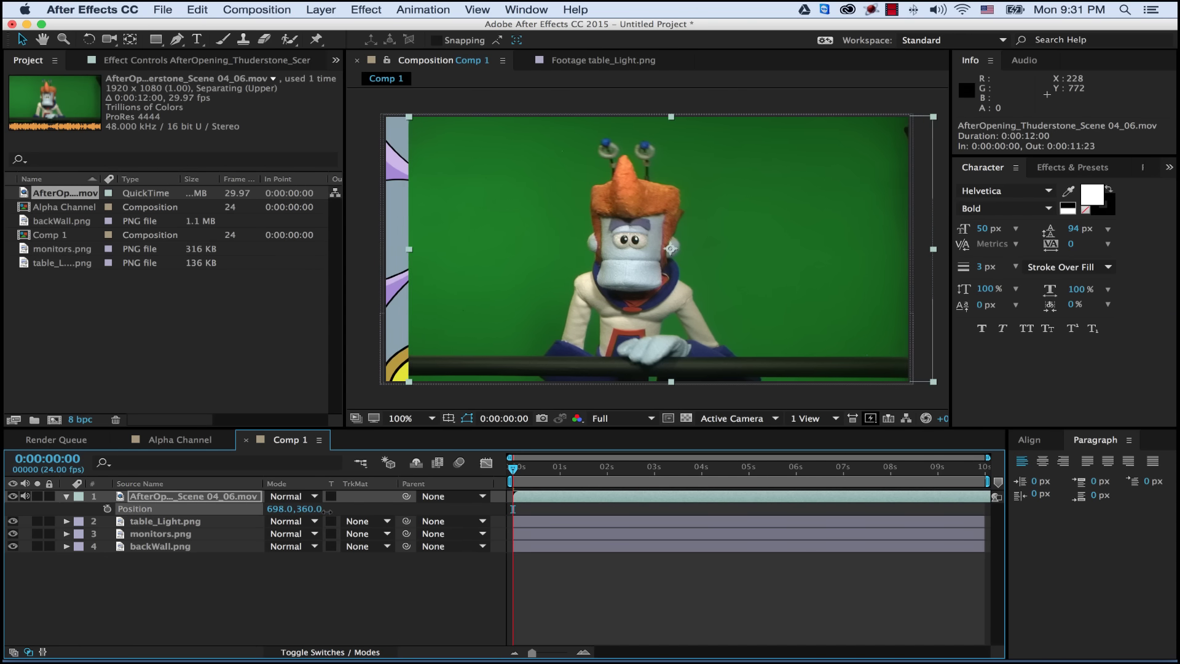
left_click_drag(329, 510, 329, 511)
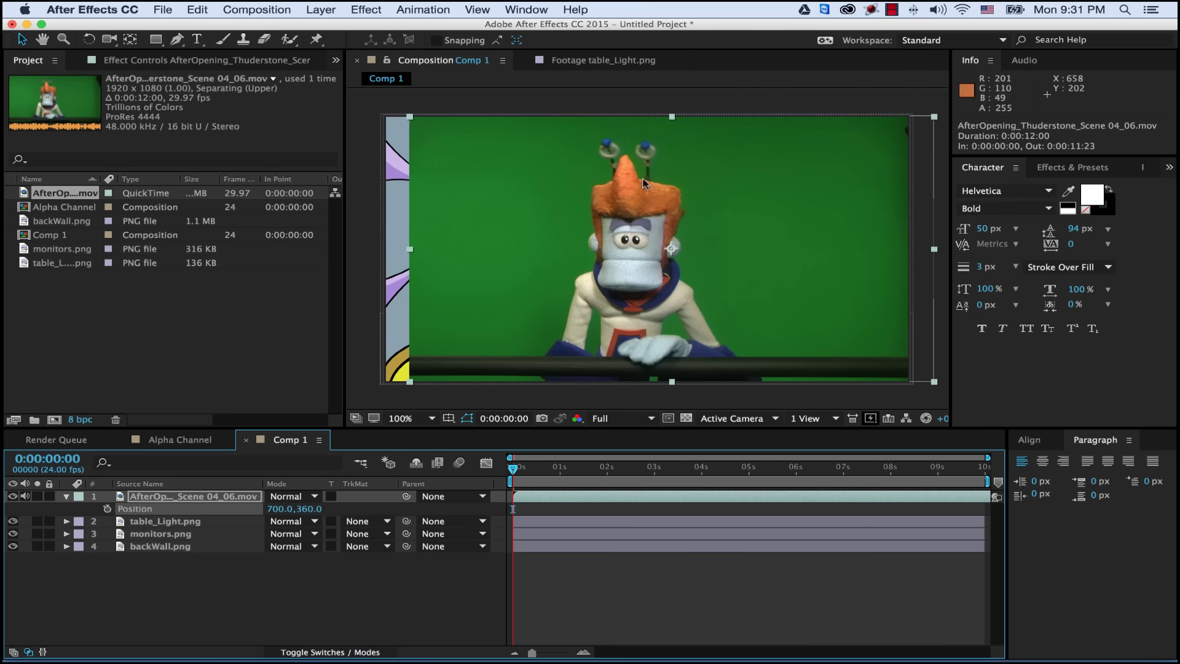
left_click(67, 497)
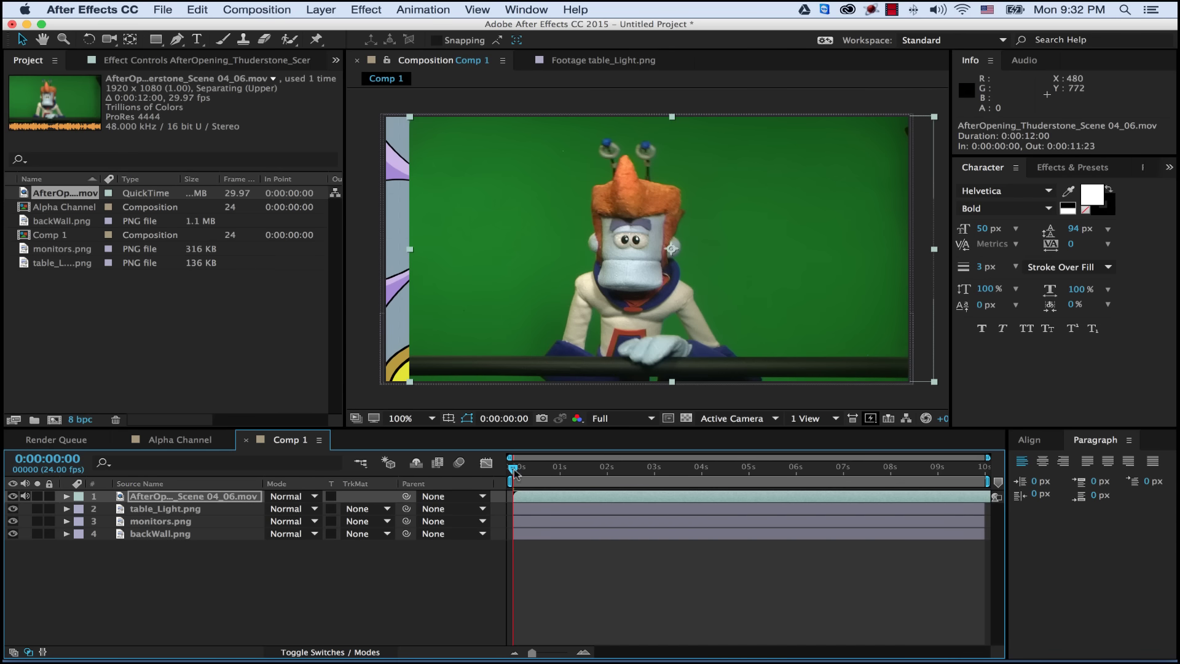
key("space")
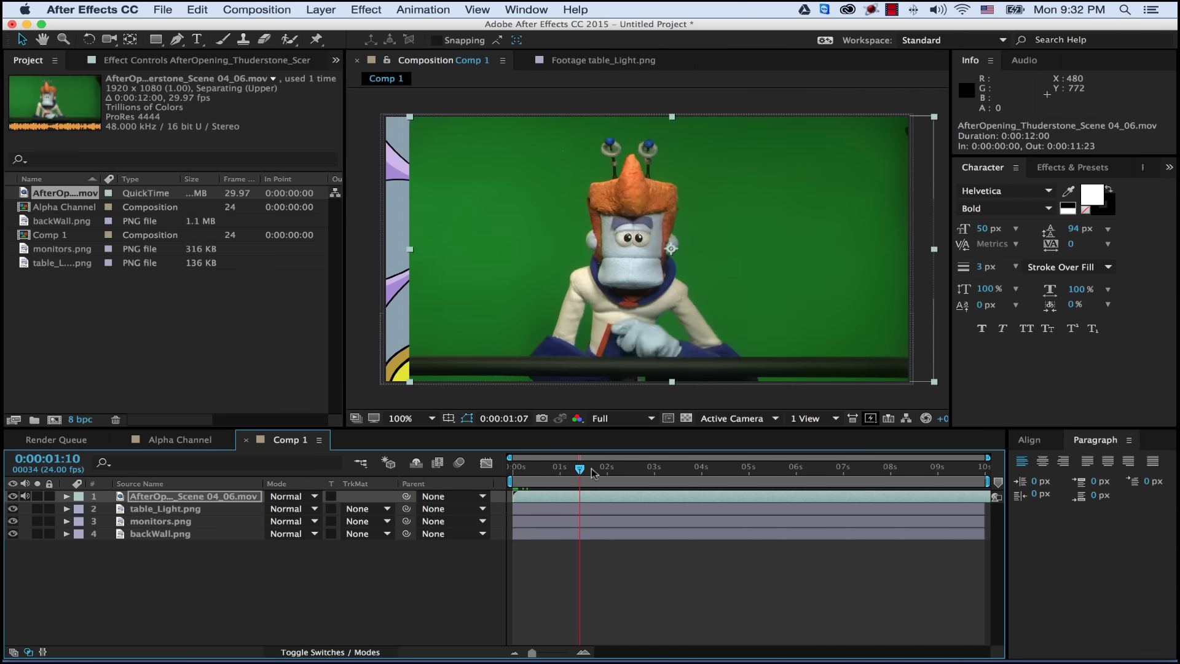
left_click_drag(655, 472, 510, 458)
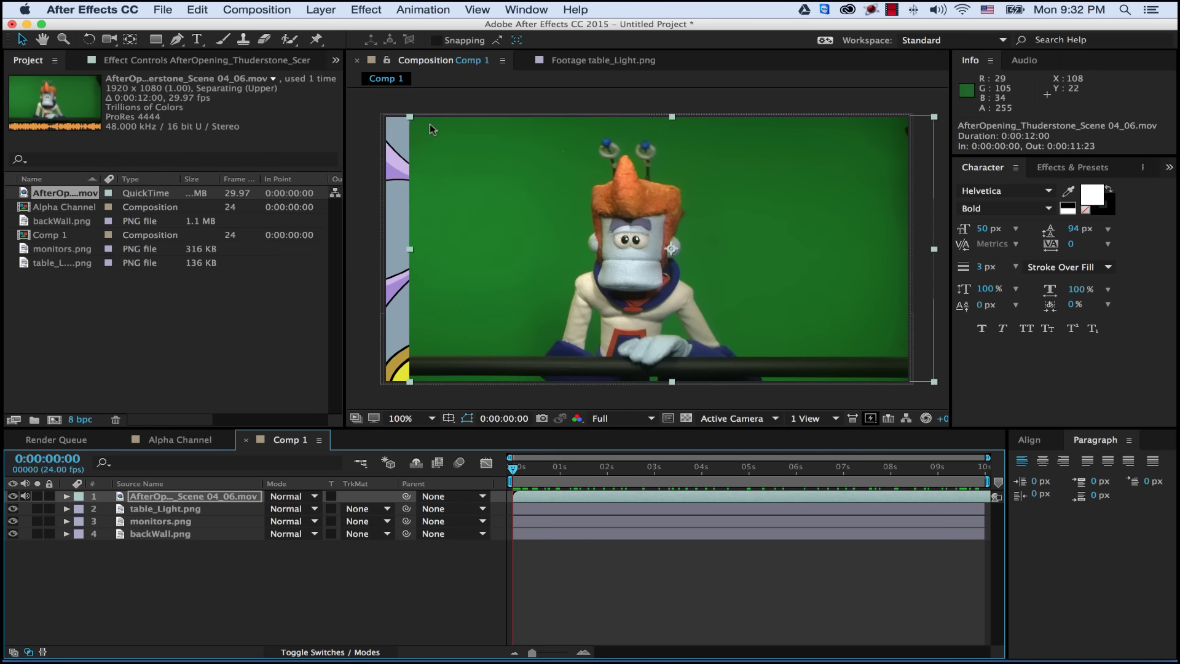
Step: Draw a rectangular mask about 1068 by 978 px around the puppet on the movie layer, excluding the black bar, and scrub to check it
left_click(170, 501)
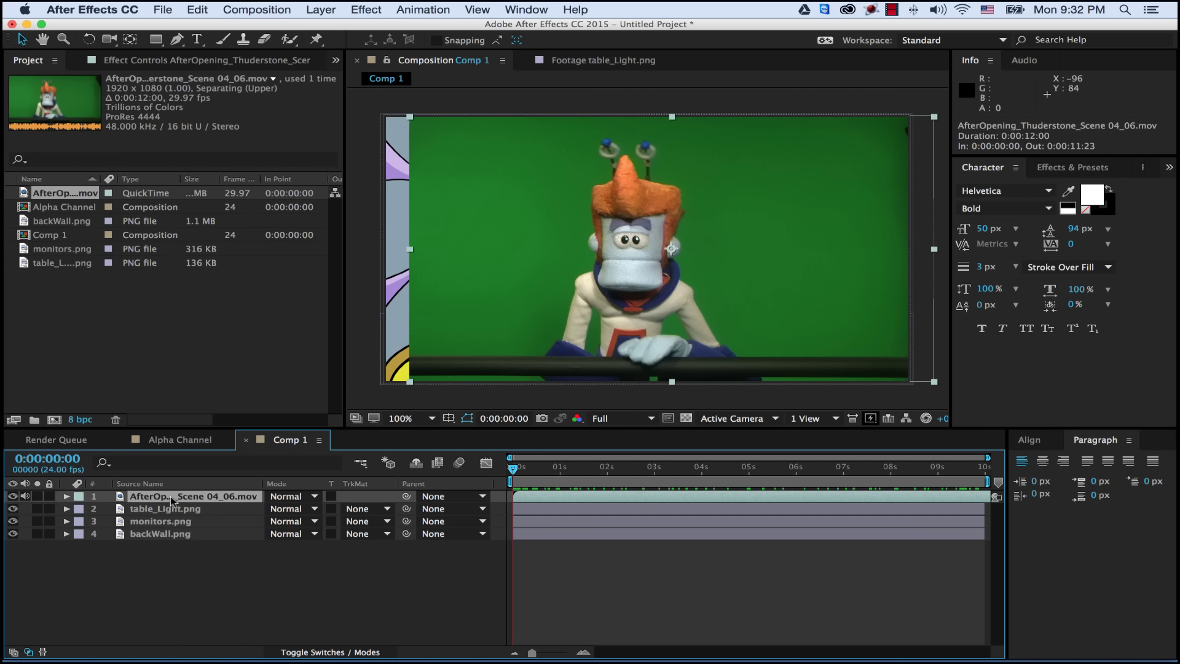
left_click(156, 40)
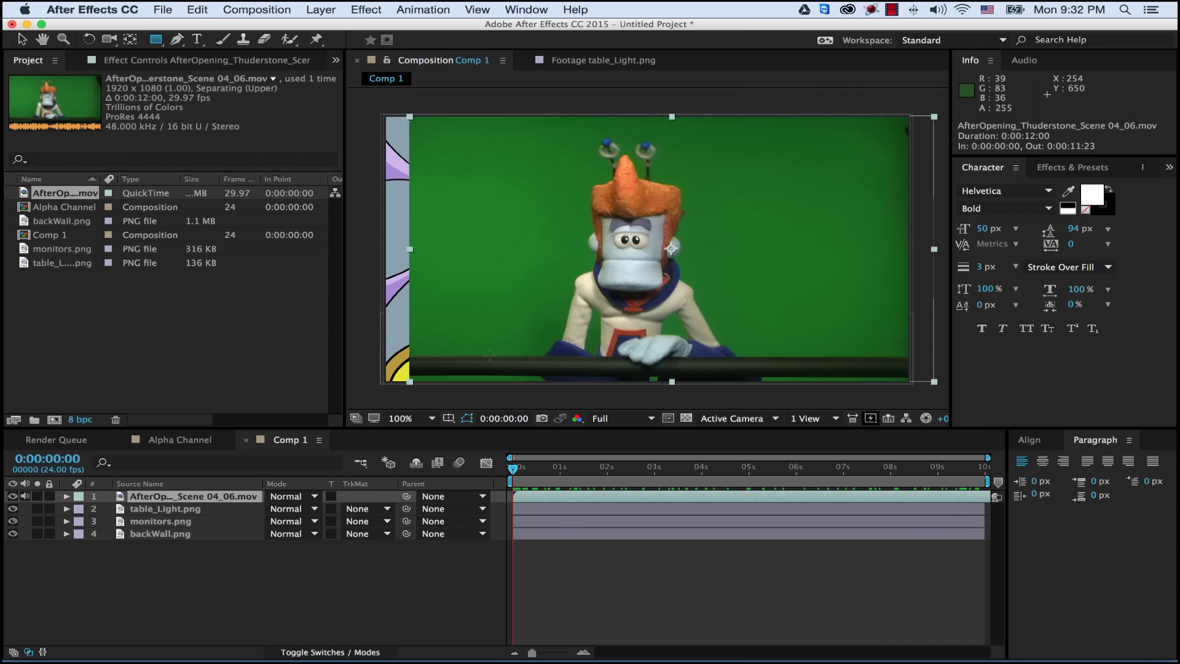
mouse_move(490, 355)
left_mouse_down()
mouse_move(710, 206)
mouse_move(769, 151)
mouse_move(780, 115)
left_mouse_up()
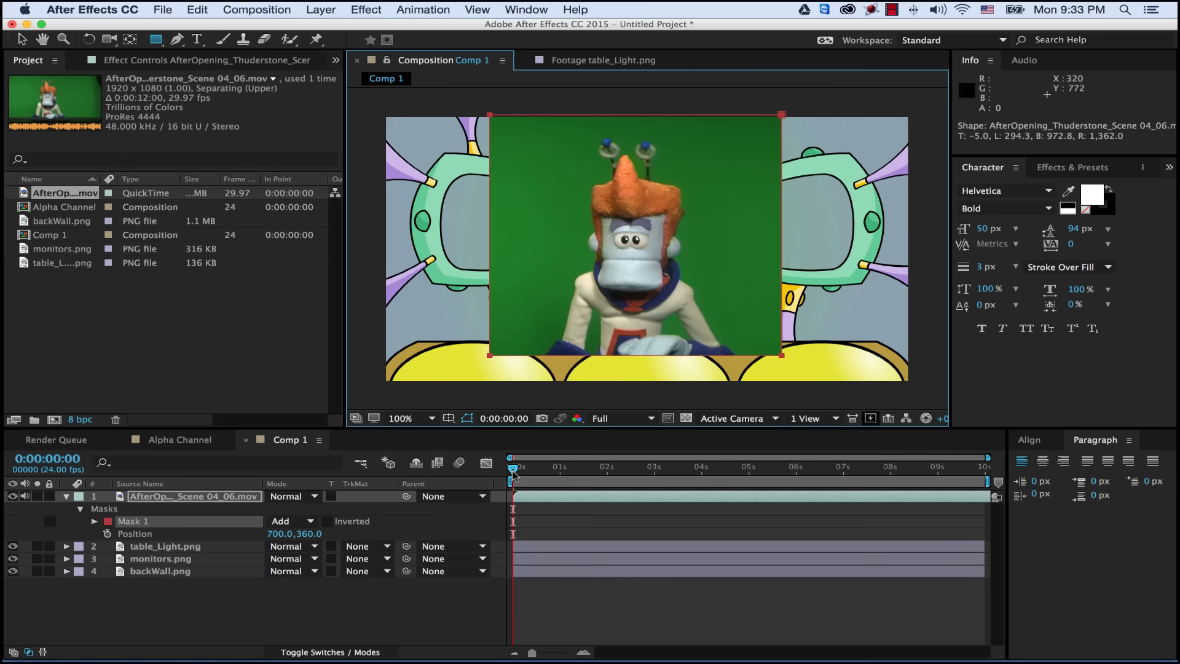
left_click_drag(511, 470, 459, 462)
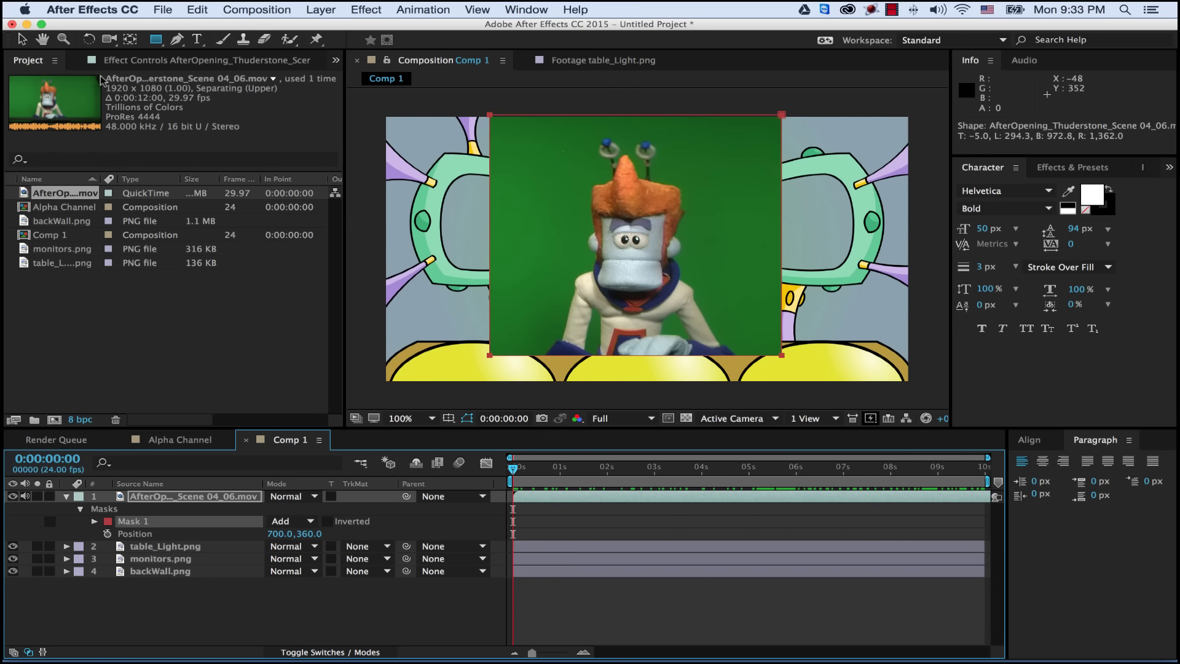
left_click(22, 41)
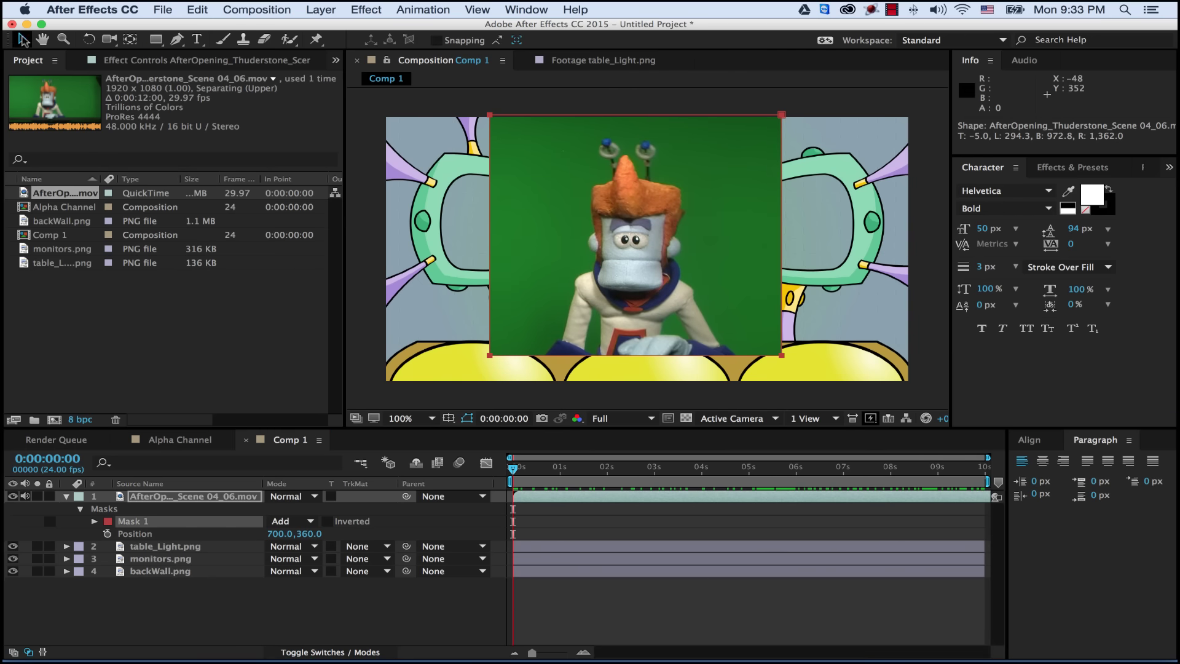
Step: Apply the Keylight (1.2) keying effect to the green-screen movie layer in Comp 1
left_click(567, 214)
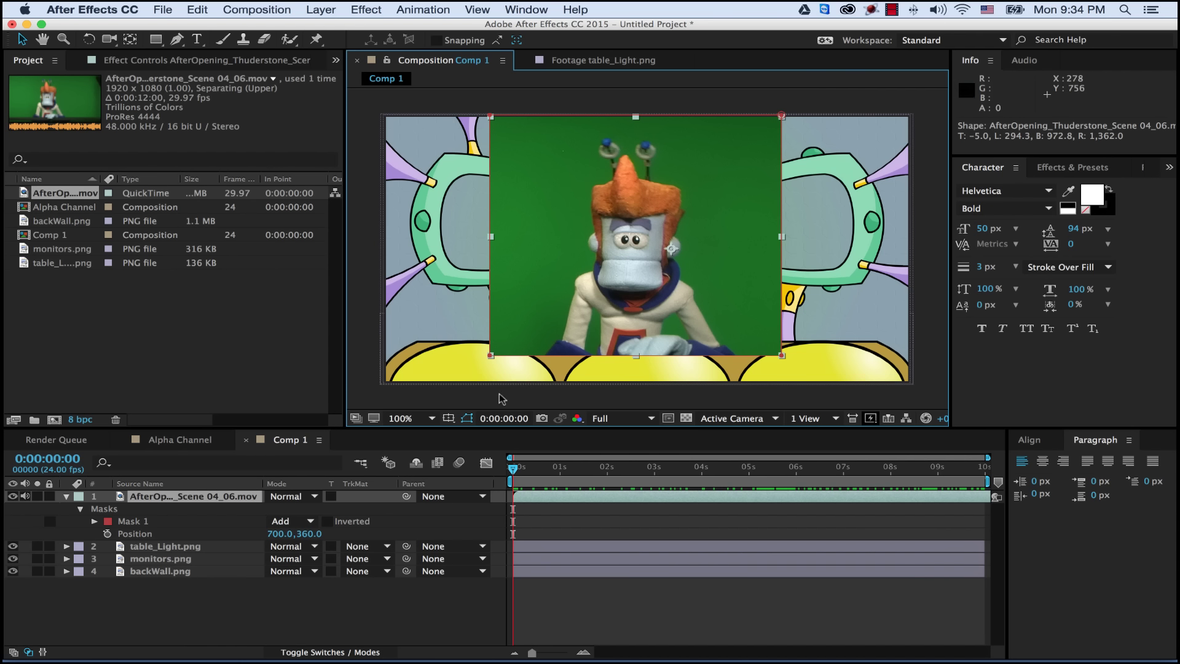
left_click(158, 499)
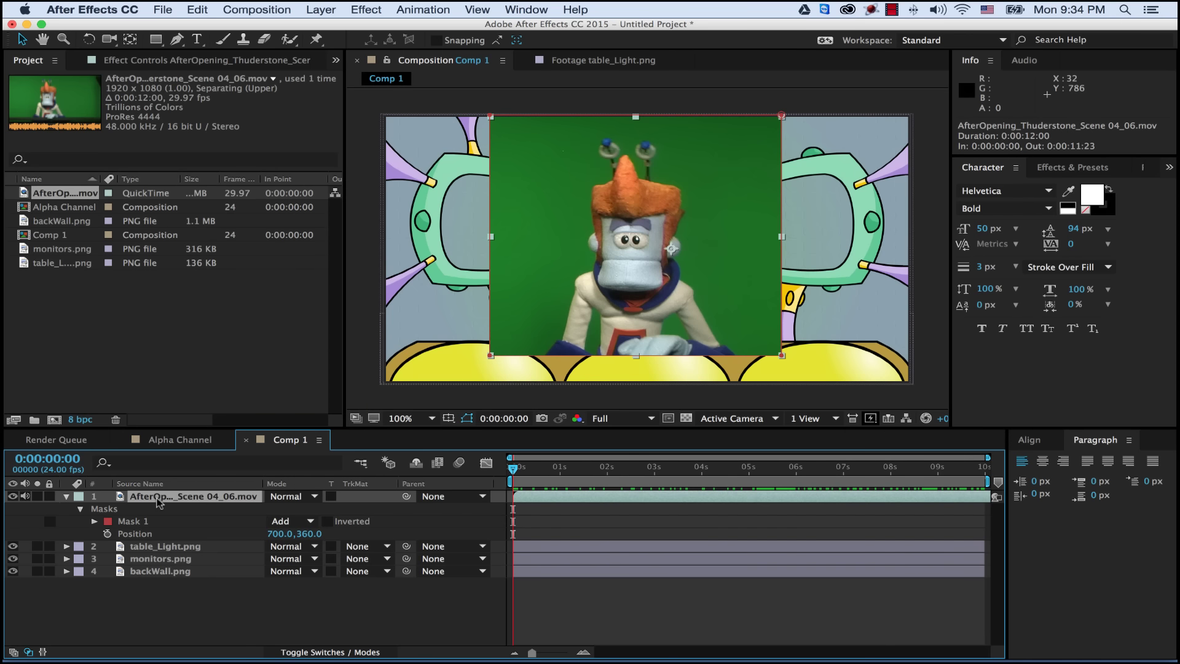
left_click(555, 215)
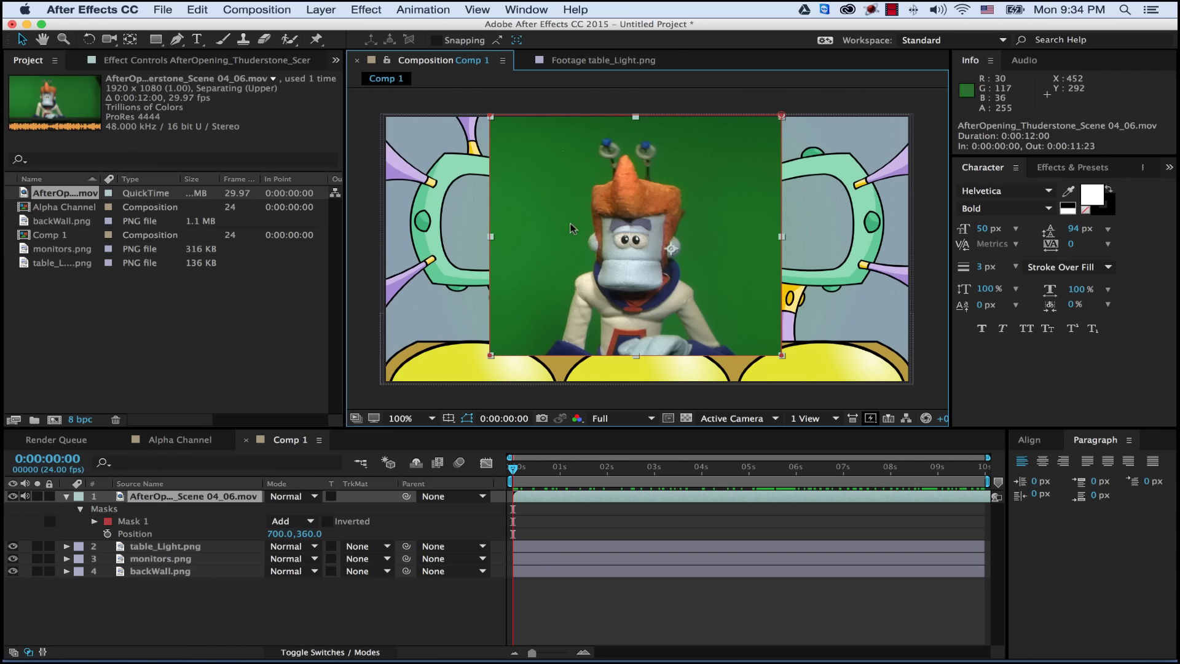
left_click(163, 501)
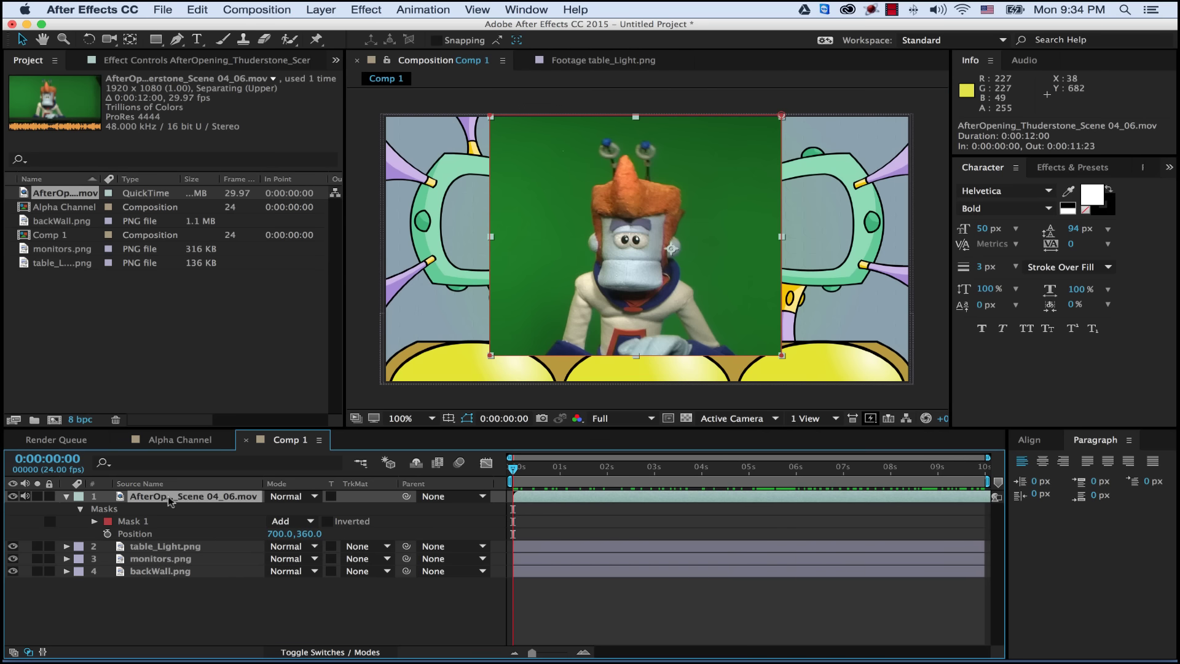
left_click(366, 11)
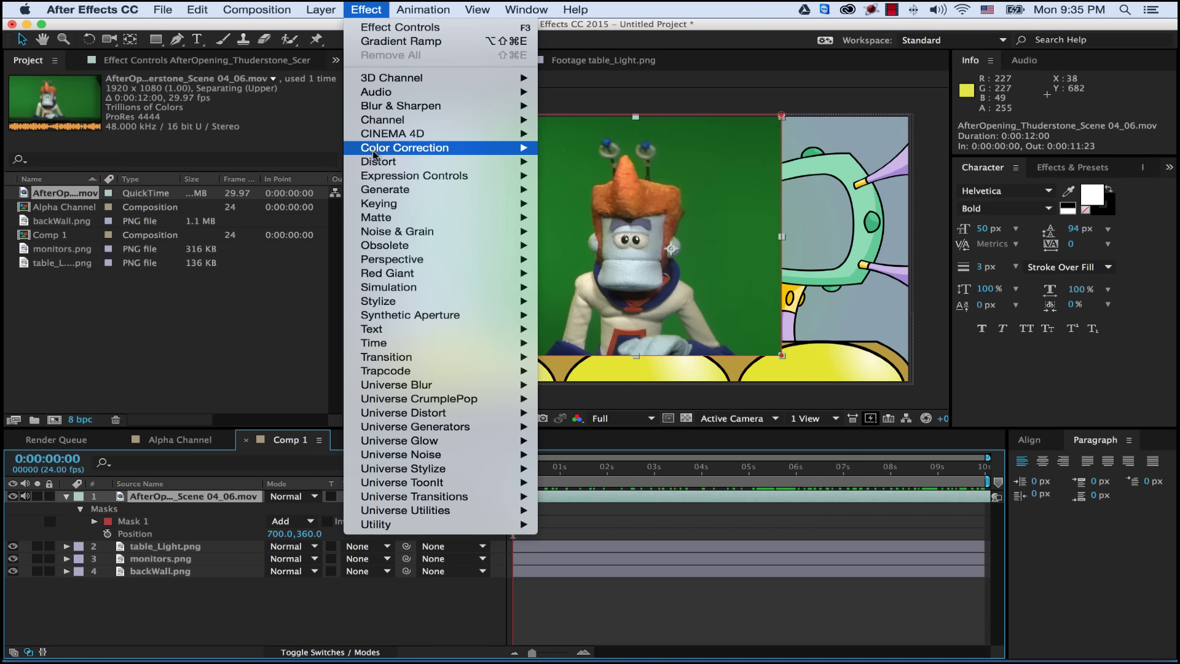
mouse_move(386, 205)
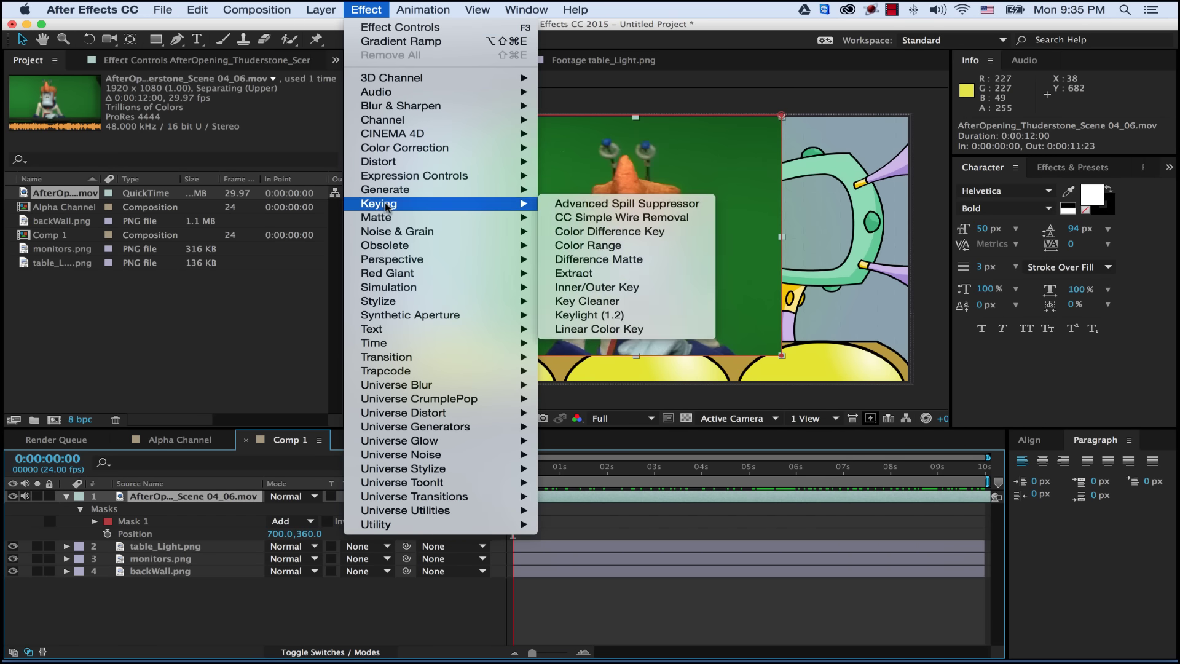
left_click(574, 318)
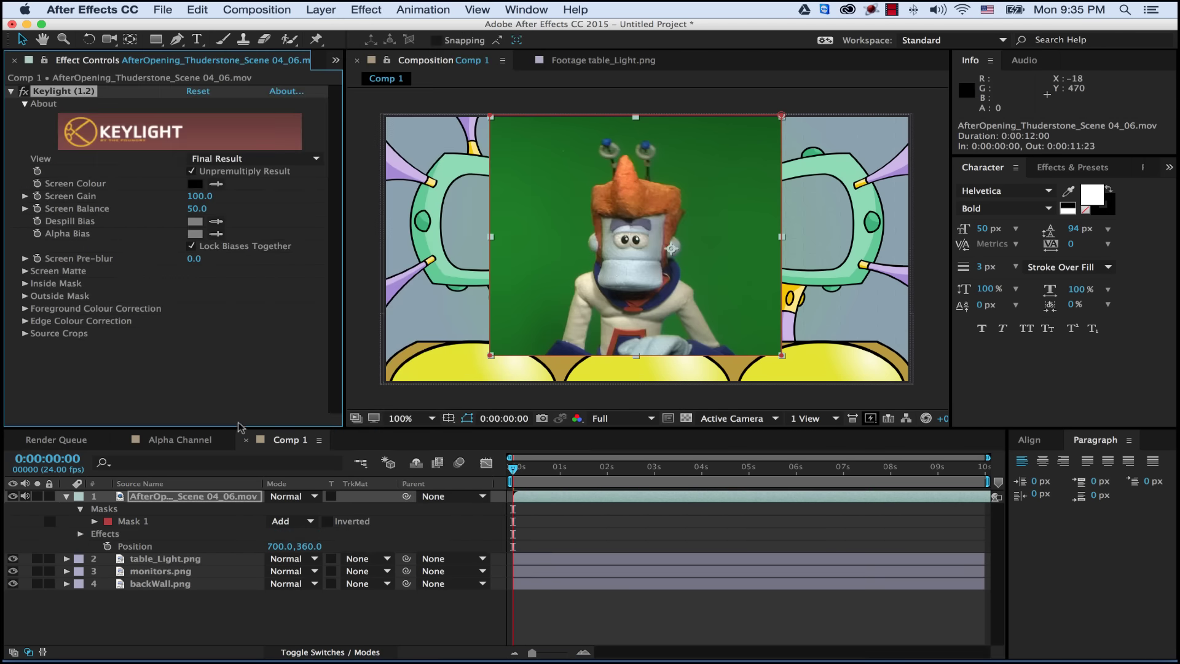
Step: Reveal the movie layer's effects in the timeline and sample the green backdrop beside the puppet as Keylight's Screen Colour
left_click(201, 500)
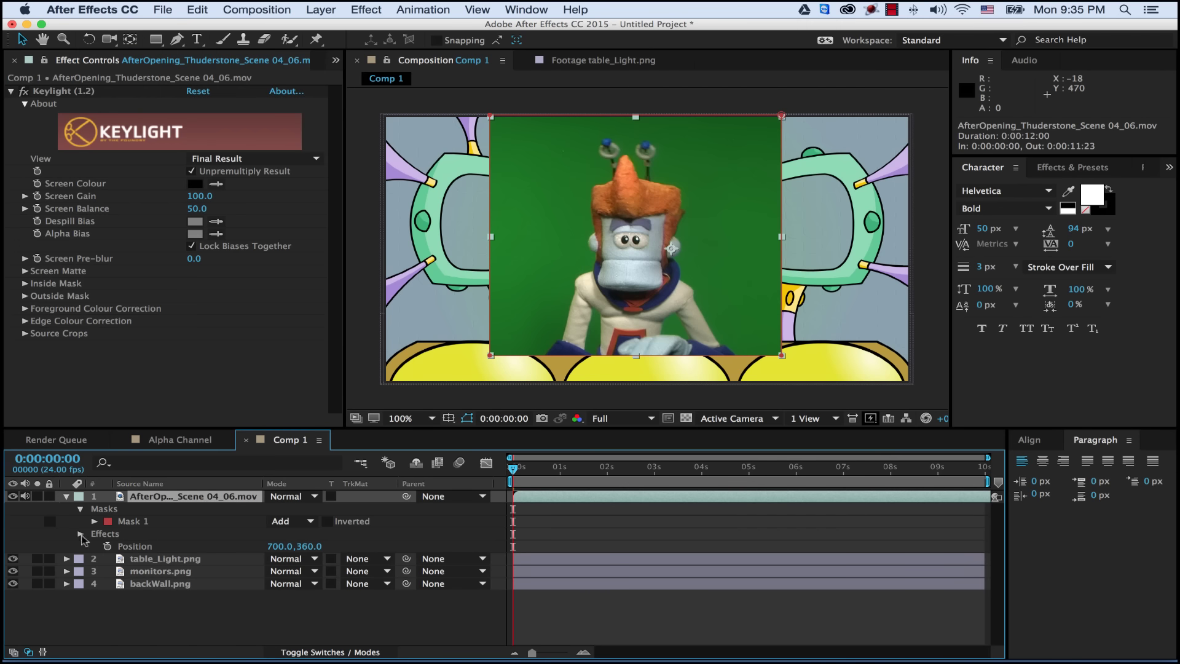
left_click(80, 533)
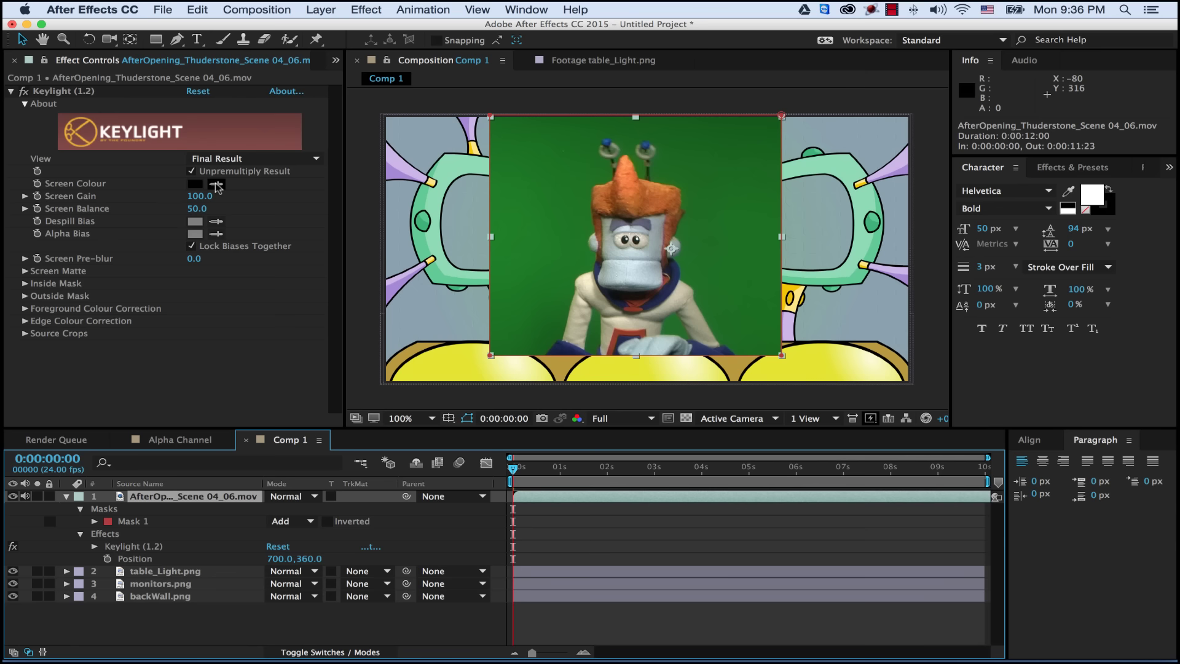
left_click(215, 183)
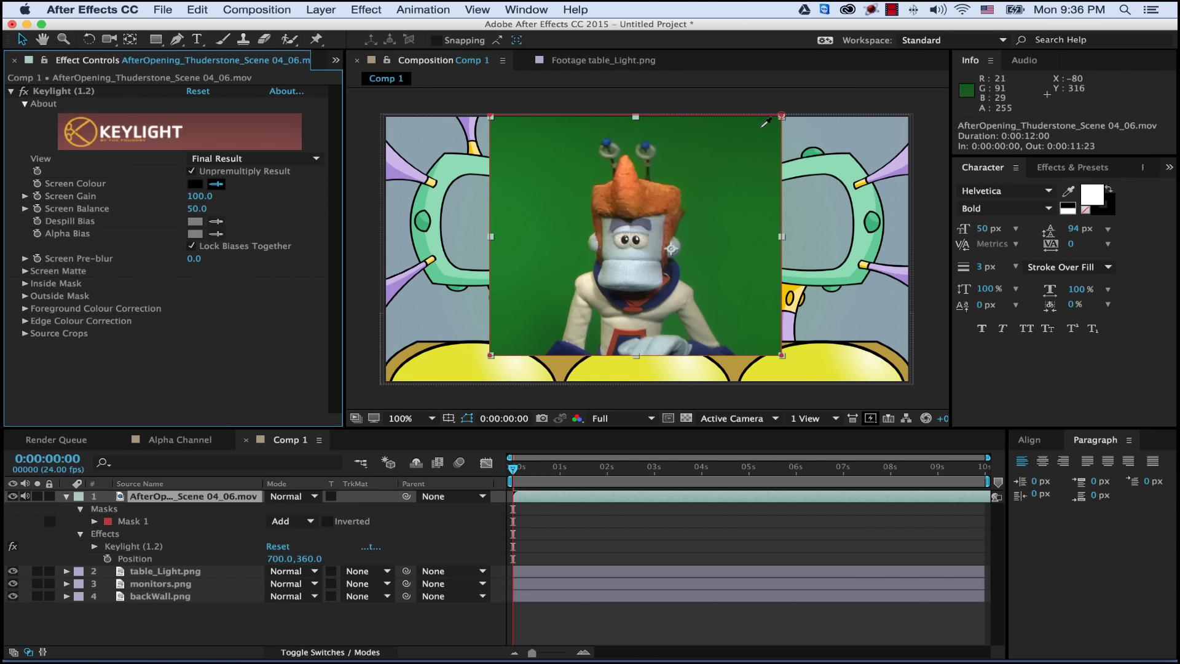
left_click(701, 152)
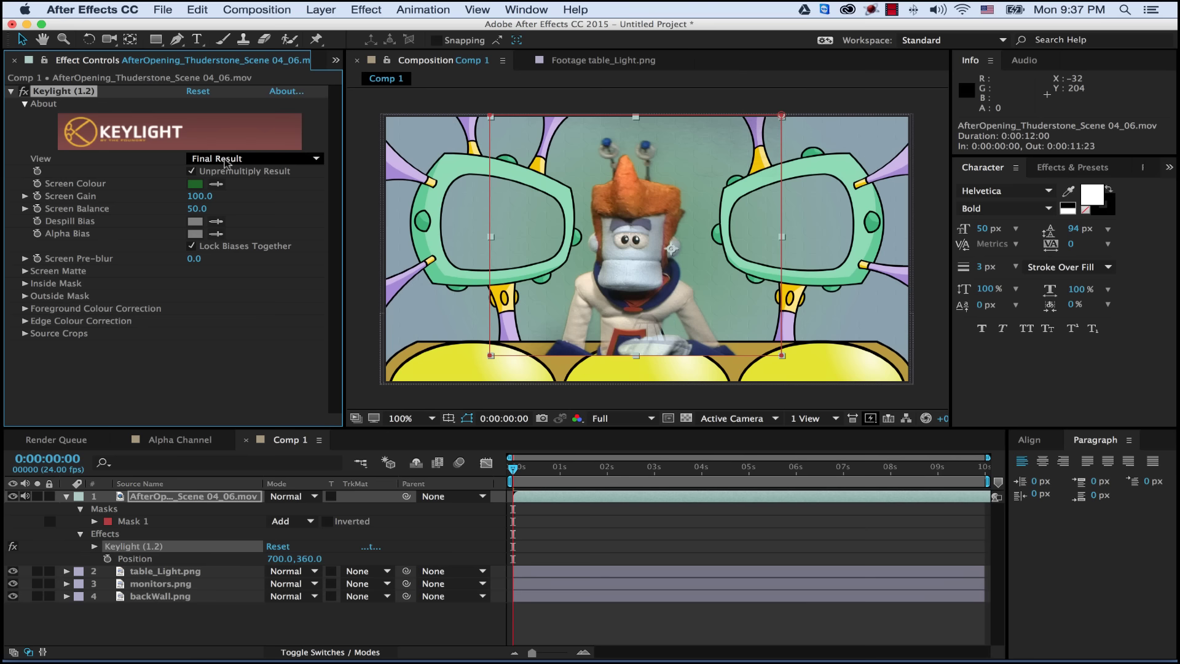
Step: Switch Keylight to the Screen Matte view and clean up the matte with Clip Black 15 and Clip White 71
left_click(256, 161)
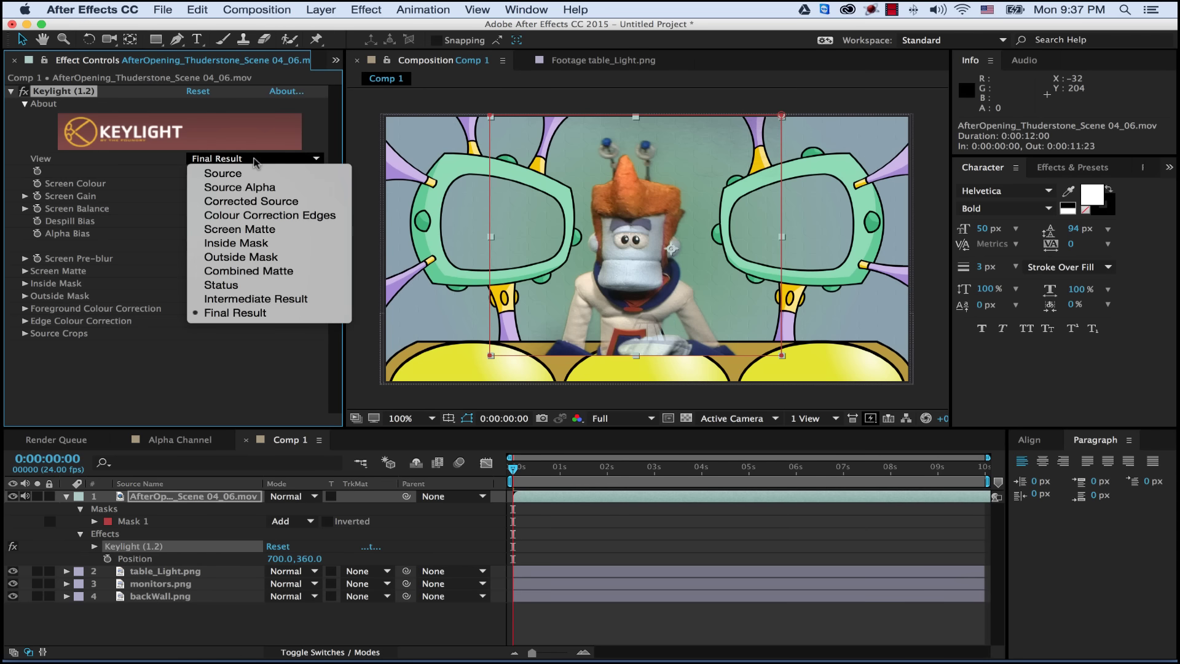
left_click(254, 229)
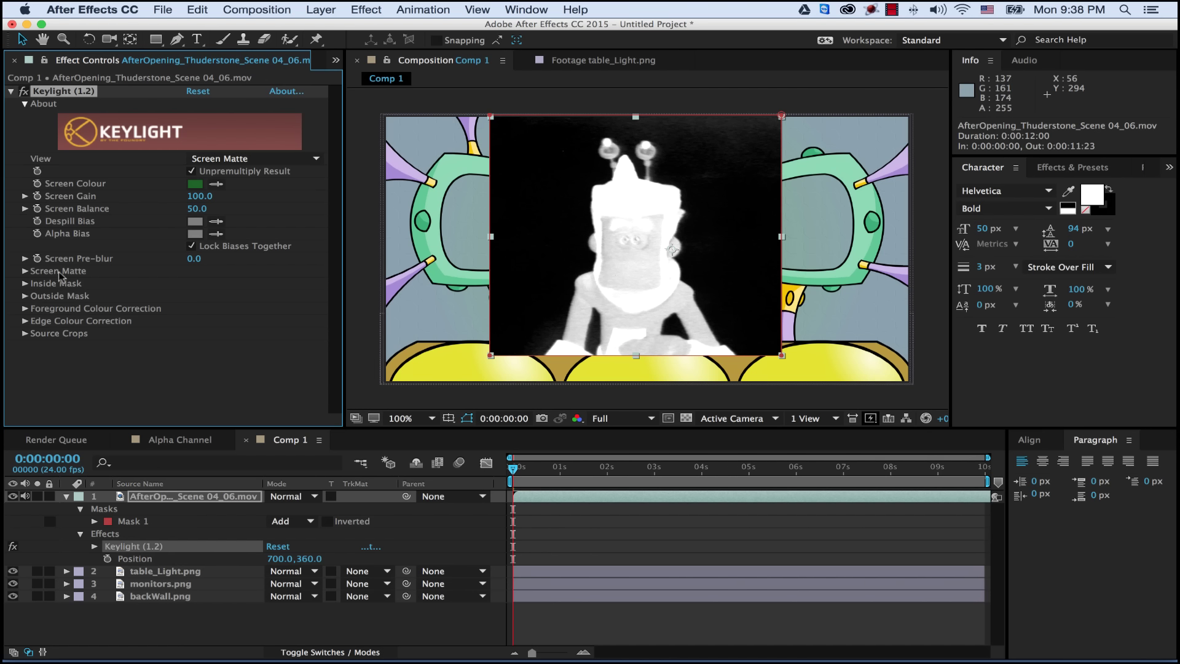
left_click(25, 272)
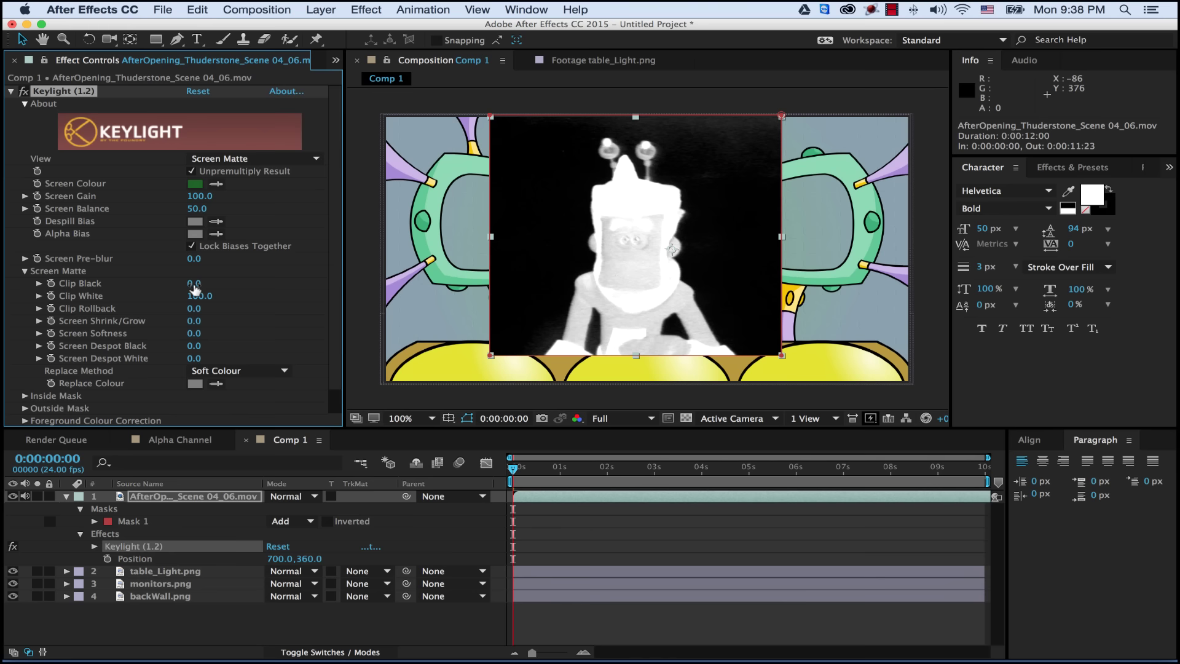
left_click_drag(195, 289, 204, 283)
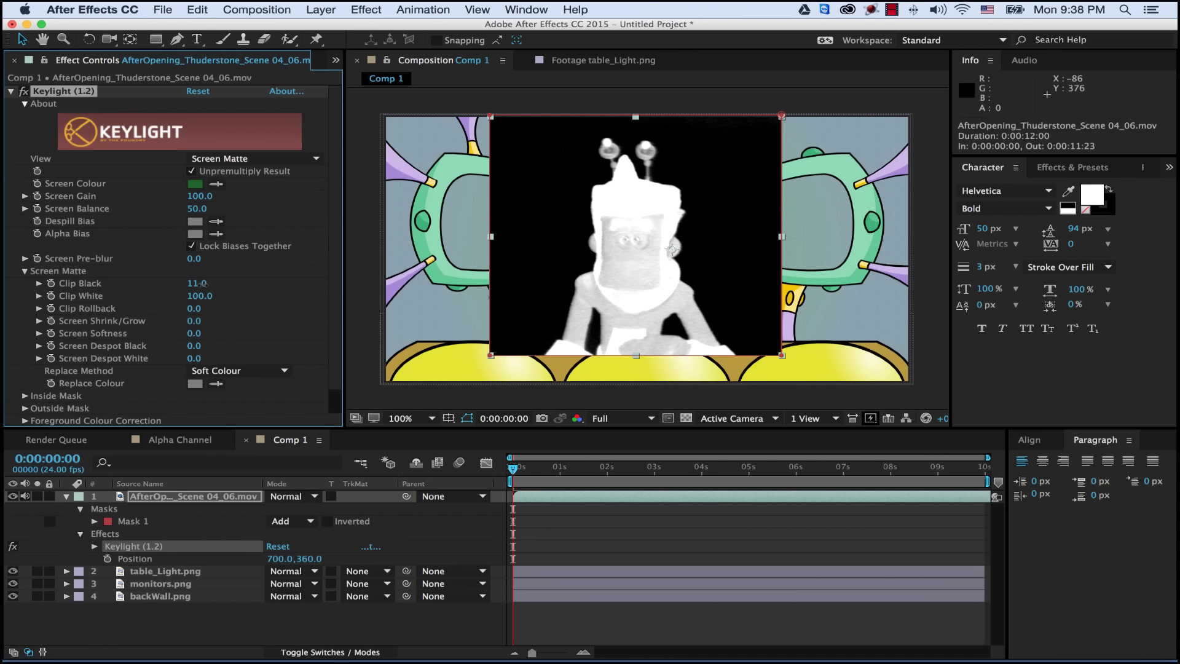
left_click_drag(205, 284, 207, 283)
left_click_drag(192, 296, 171, 295)
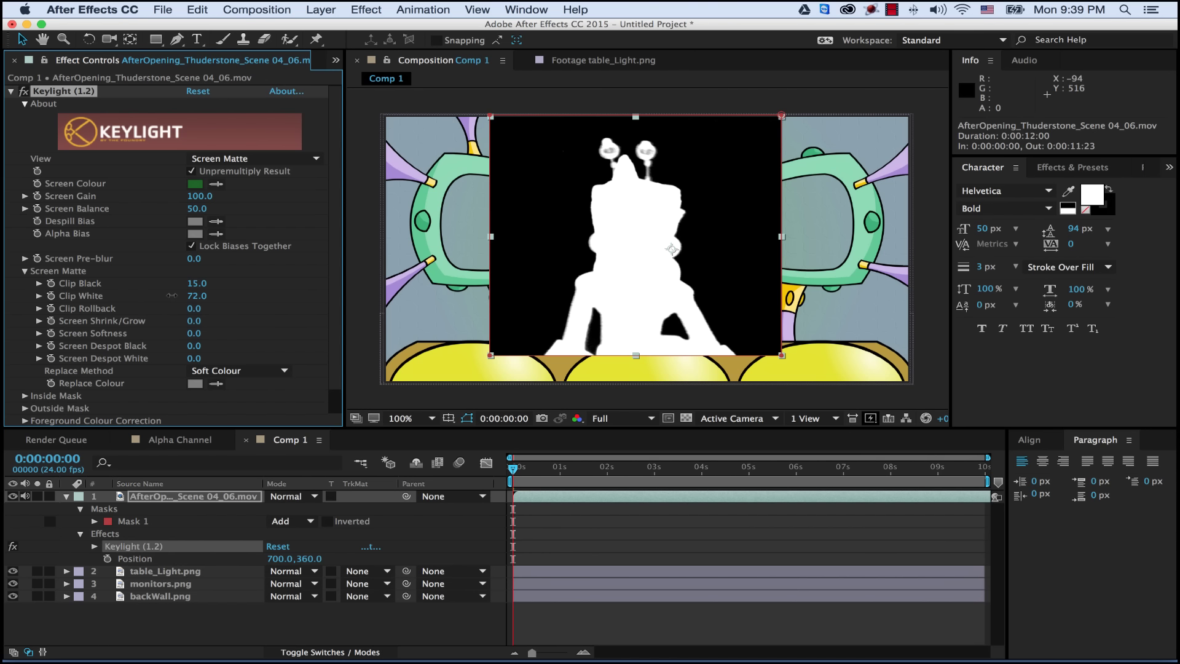
left_click_drag(171, 296, 168, 296)
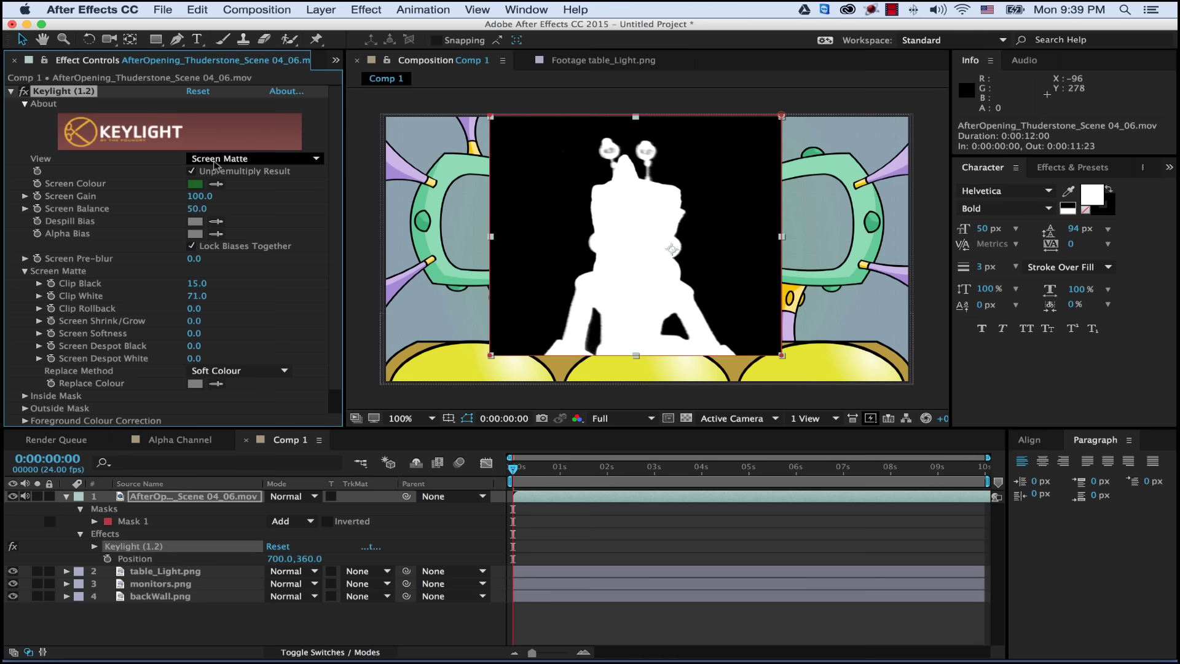
Step: Return Keylight to the Final Result view and set Screen Softness to 3.0
left_click(256, 161)
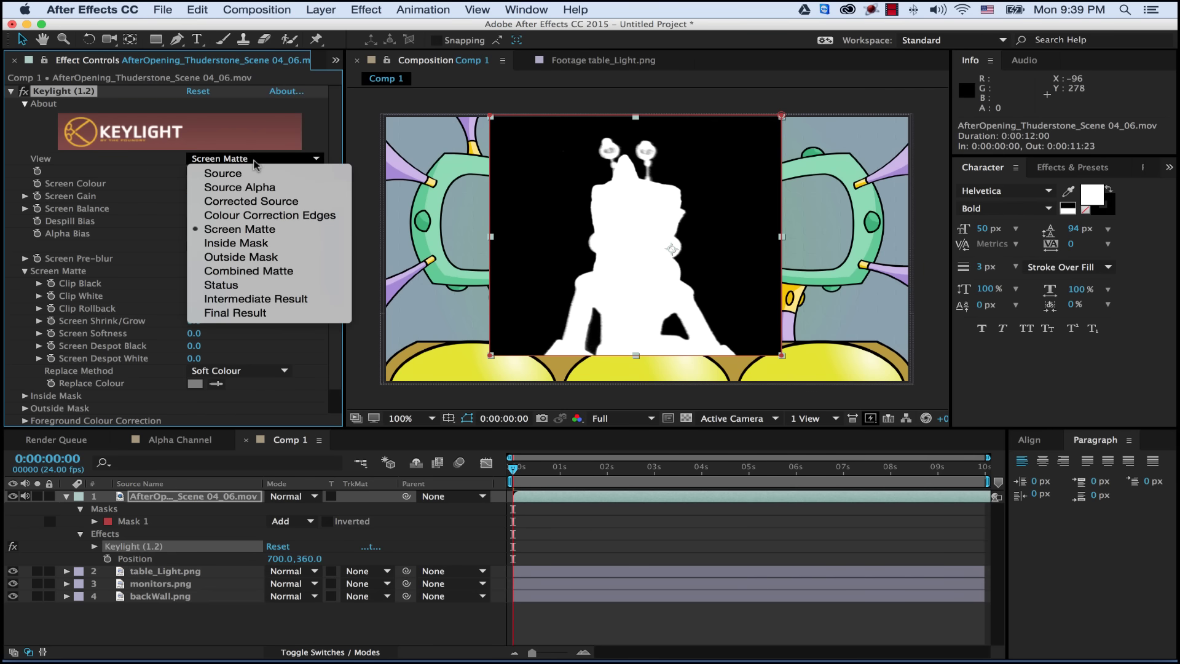
left_click(256, 314)
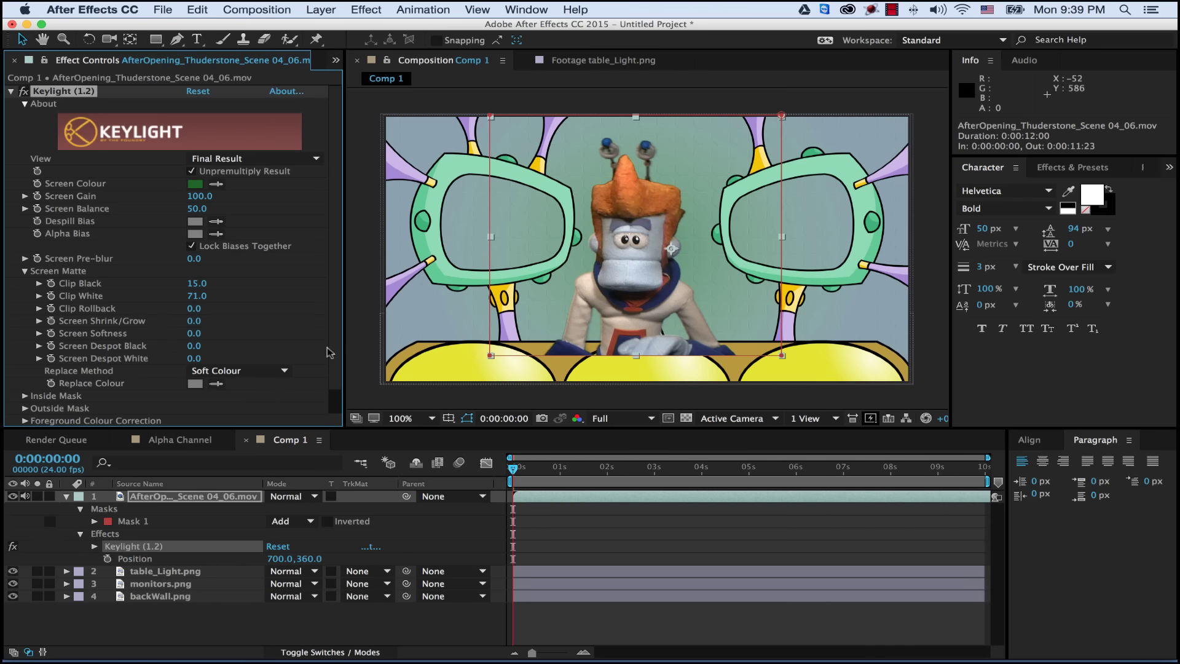
left_click(193, 337)
key("Return")
left_click(193, 335)
key("Return")
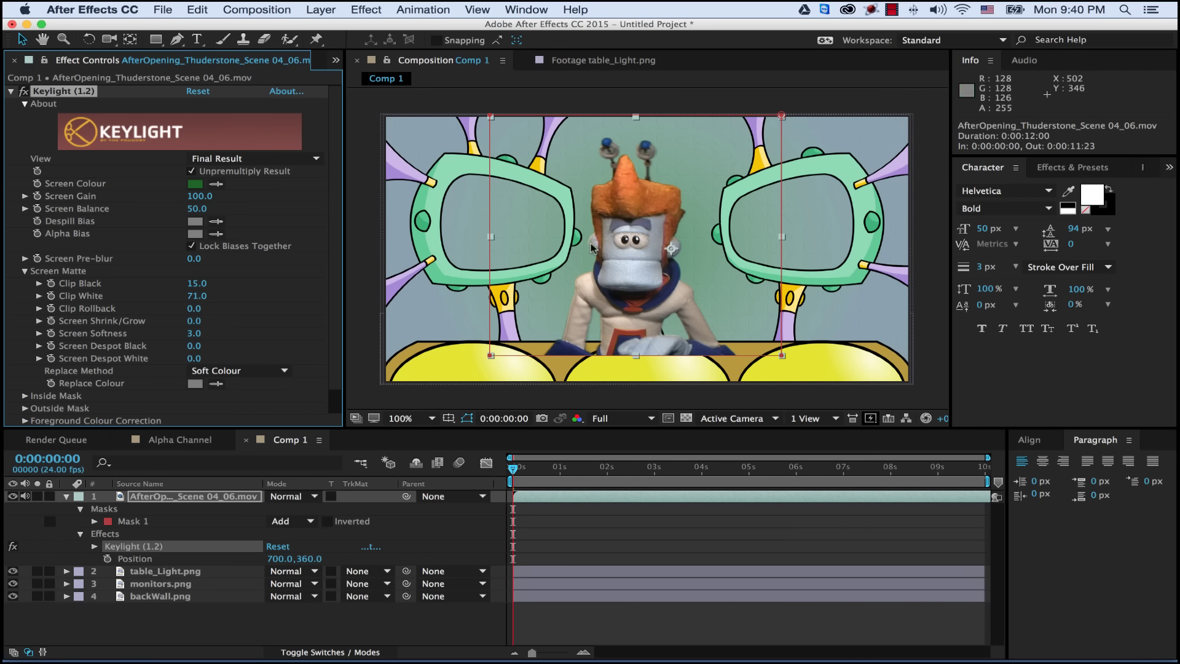
Step: Try Source as Keylight's Replace Method, and settle on None
left_click(245, 371)
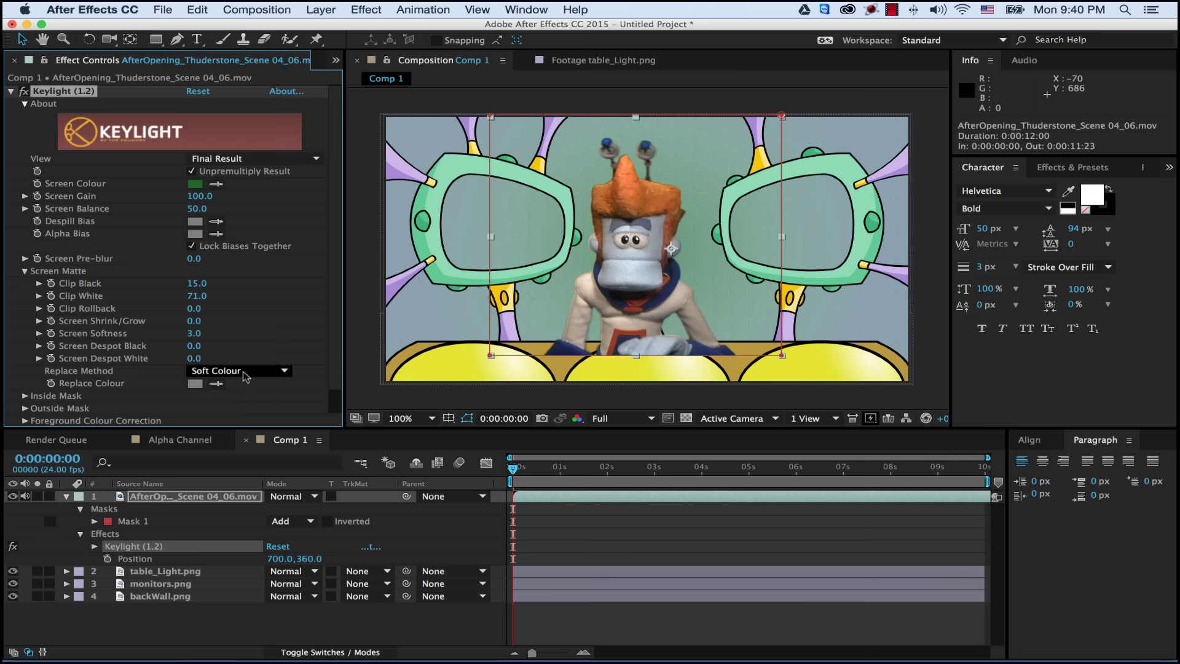
left_click(245, 400)
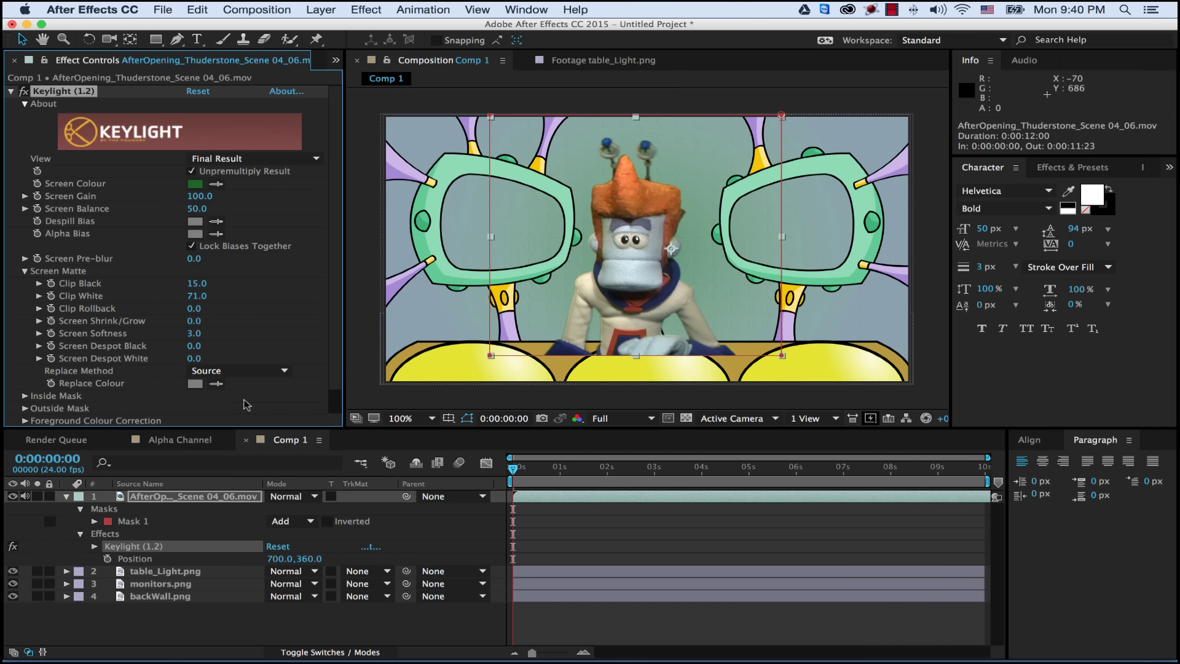
left_click(239, 372)
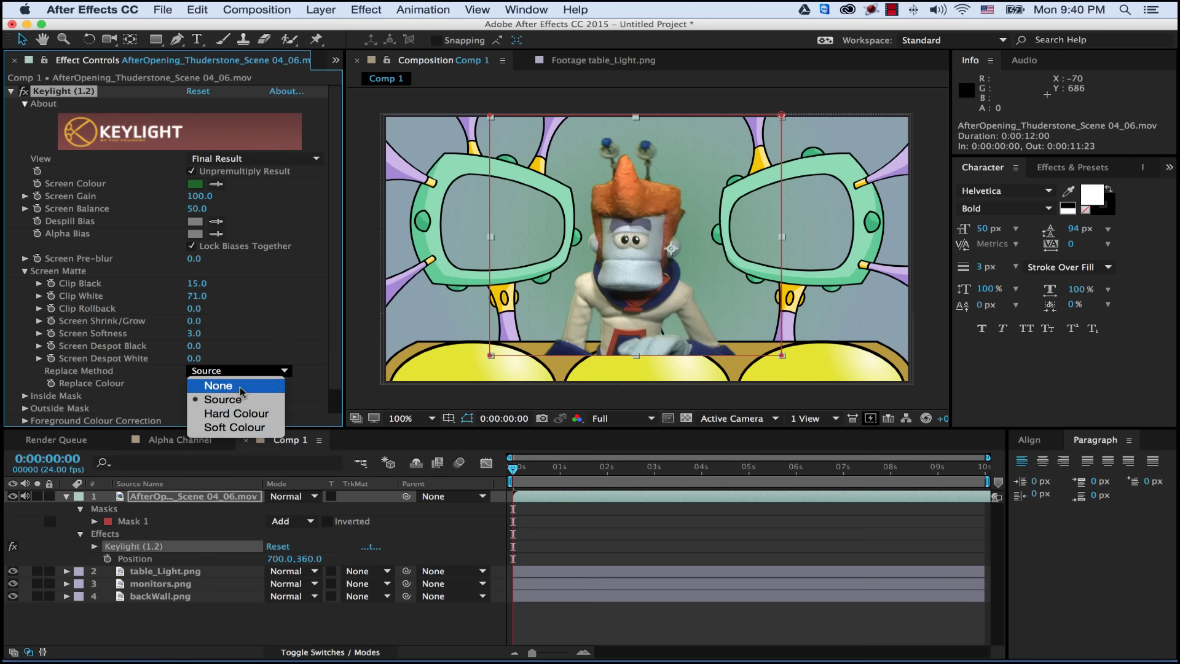
left_click(242, 387)
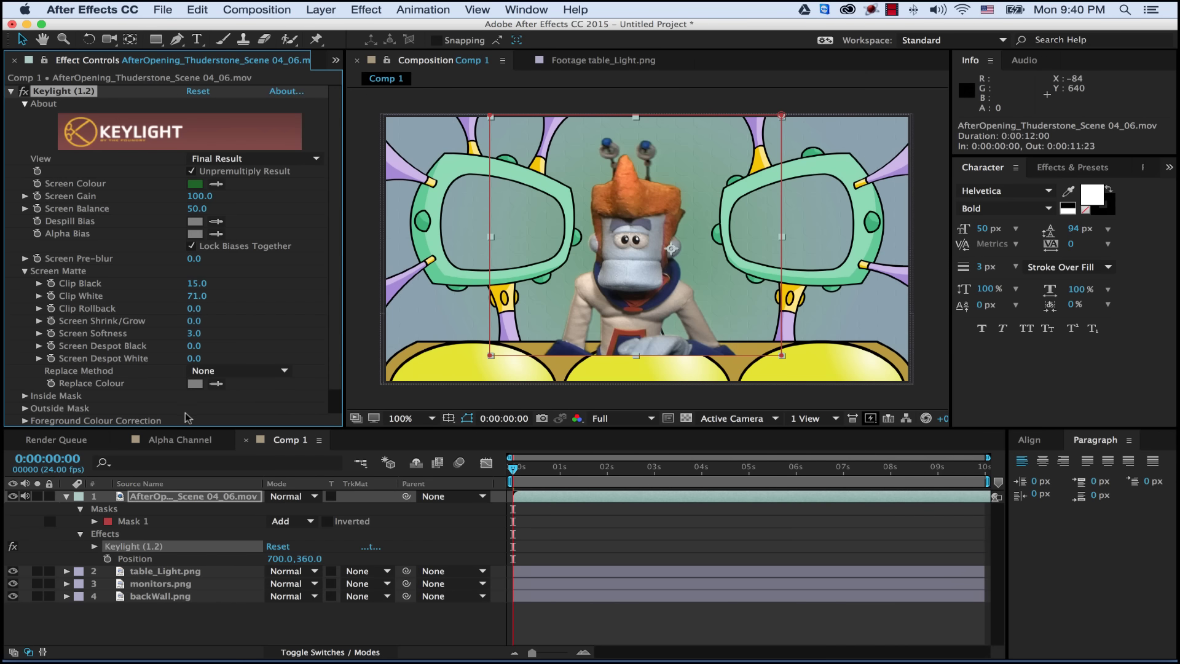
Step: Collapse the movie layer's properties and move it below table_Light.png in the layer order
left_click(67, 496)
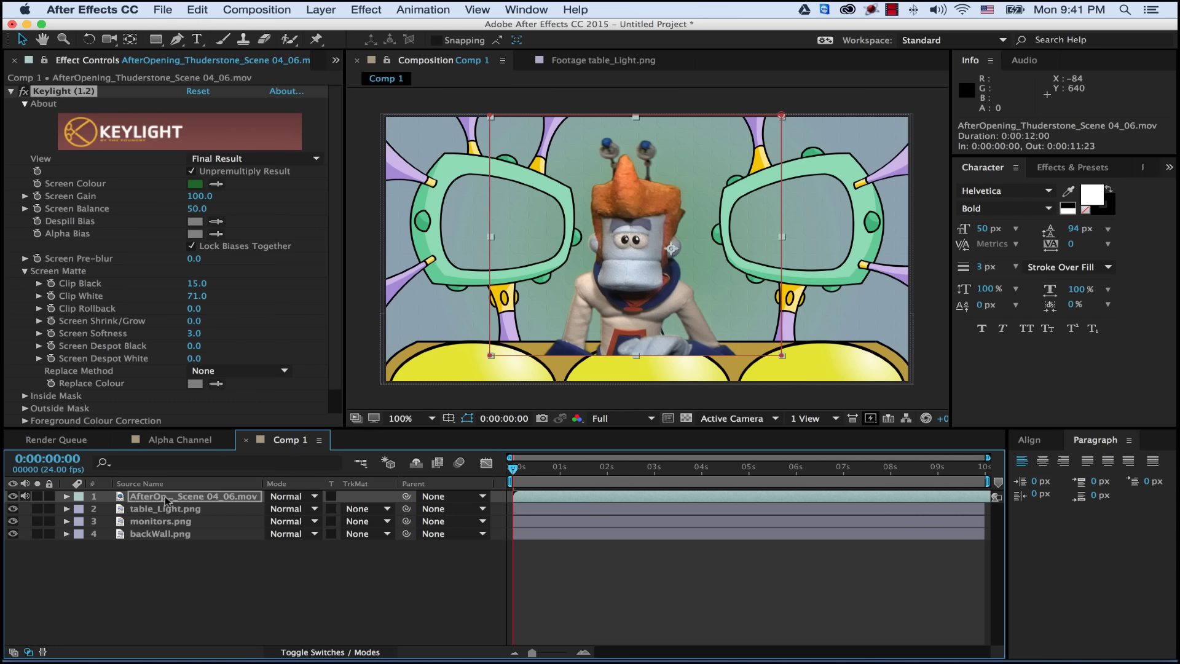
left_click(166, 499)
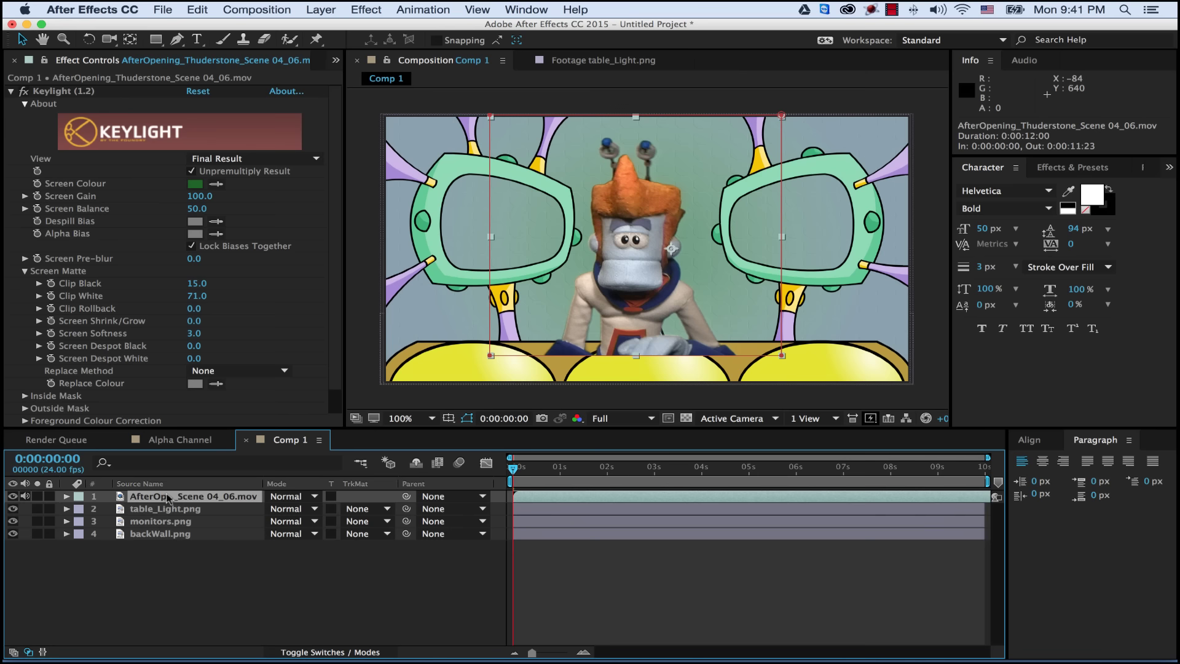
left_click_drag(172, 499, 172, 517)
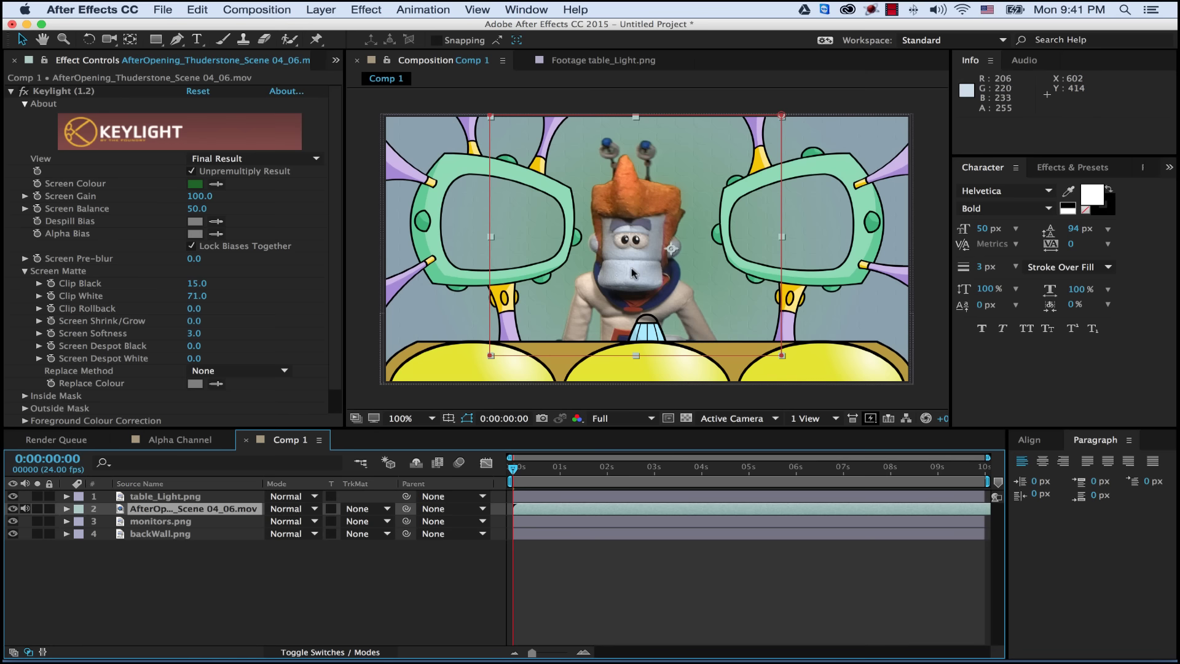
Step: Reposition the puppet layer behind the table to about 796, 330, scrubbing to check the placement, and preview Comp 1 from the start
left_click_drag(632, 270, 652, 255)
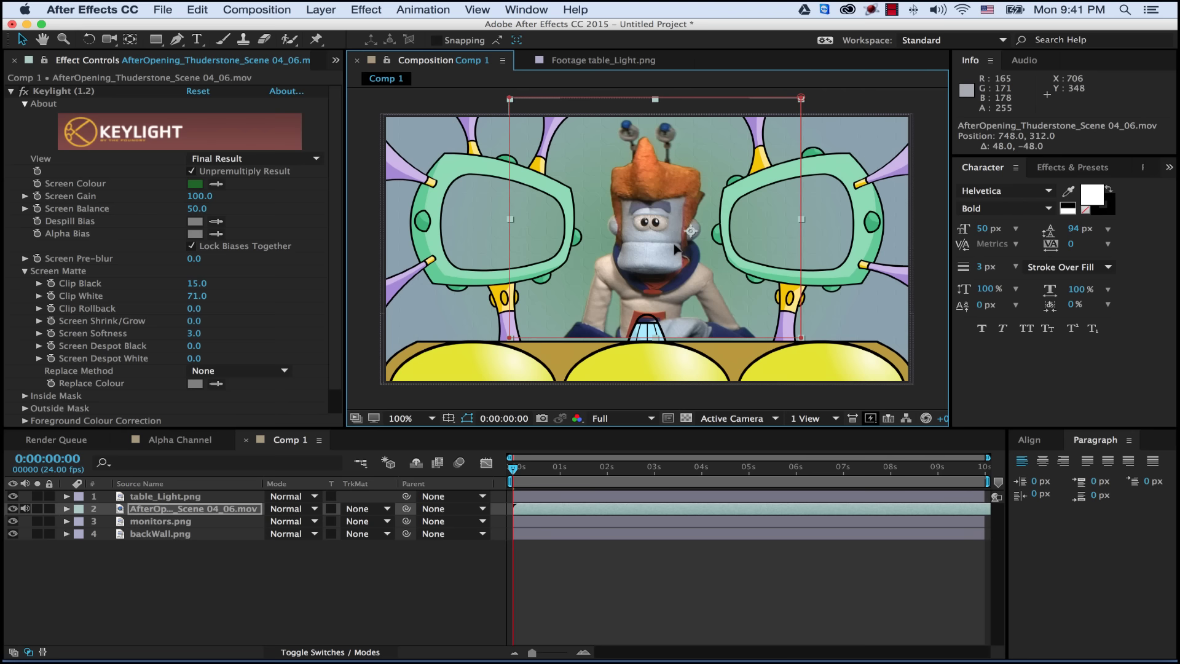
left_click_drag(676, 248, 668, 250)
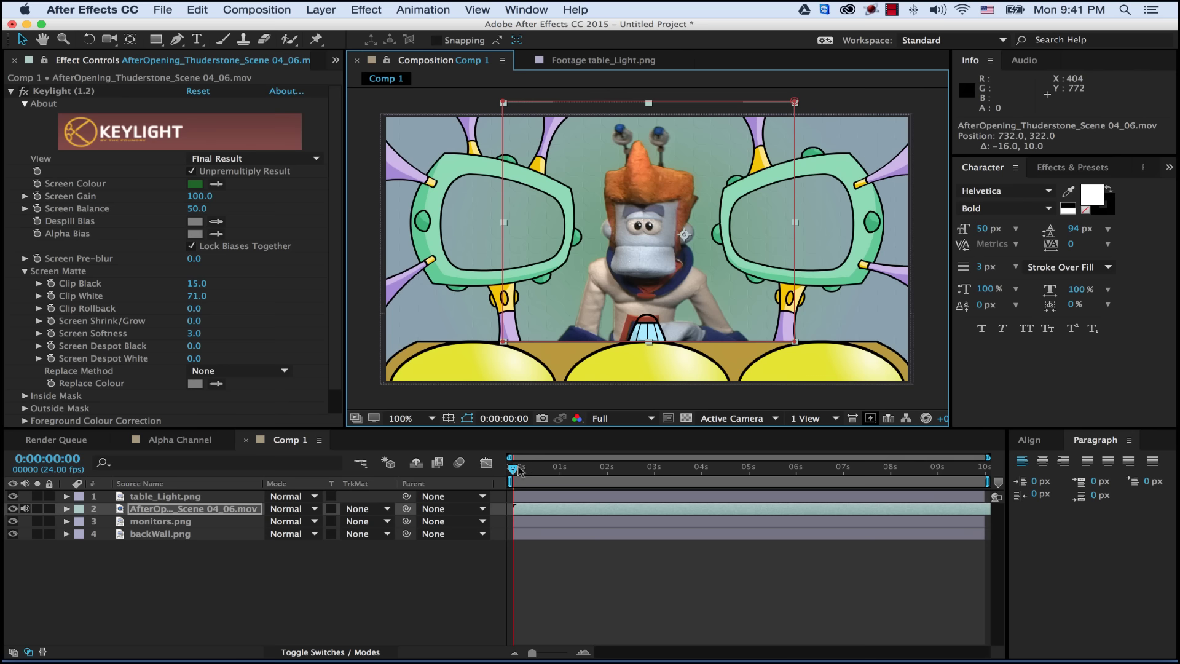
left_click_drag(518, 470, 711, 470)
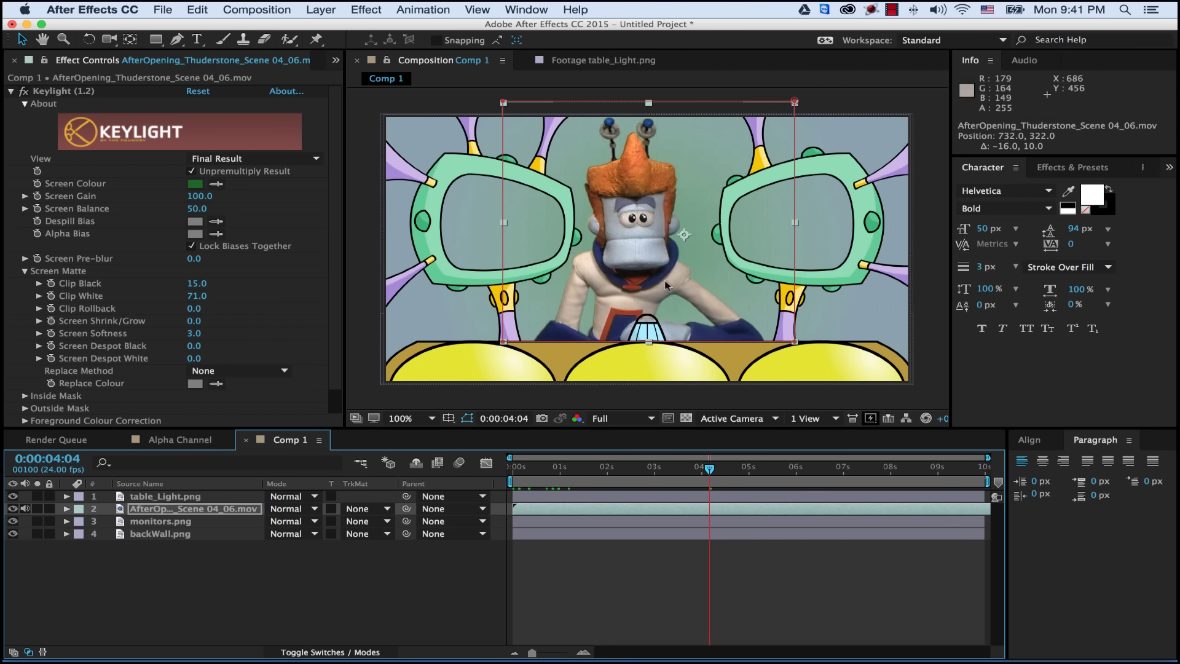
left_click_drag(634, 264, 650, 266)
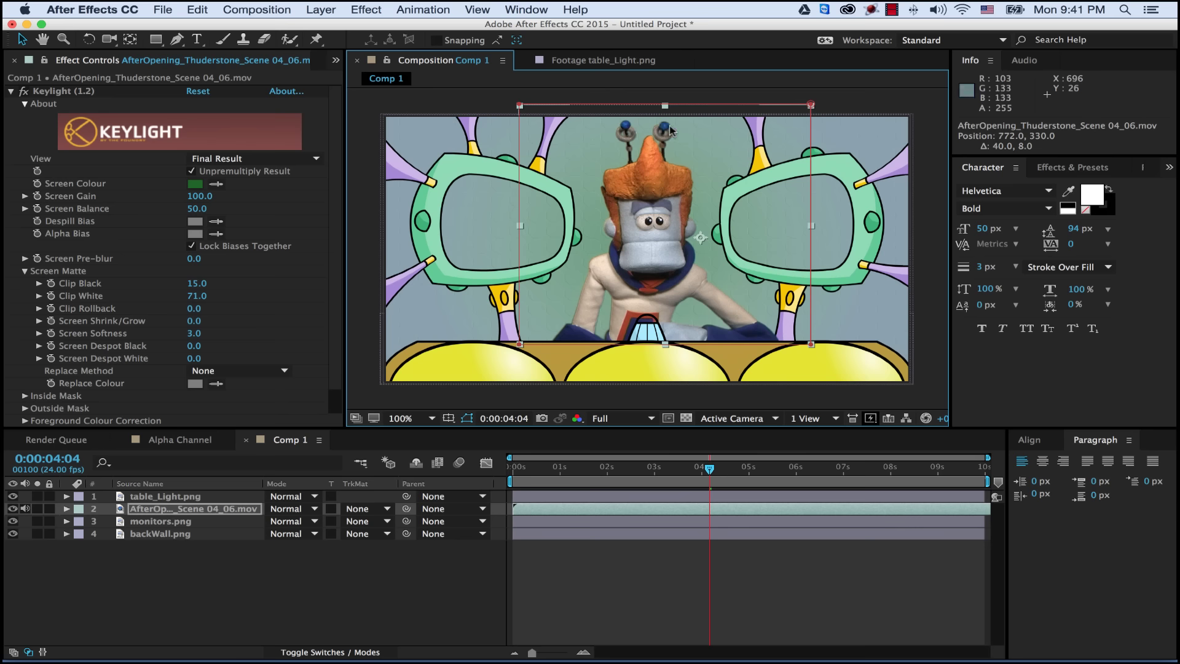
left_click_drag(710, 472, 964, 473)
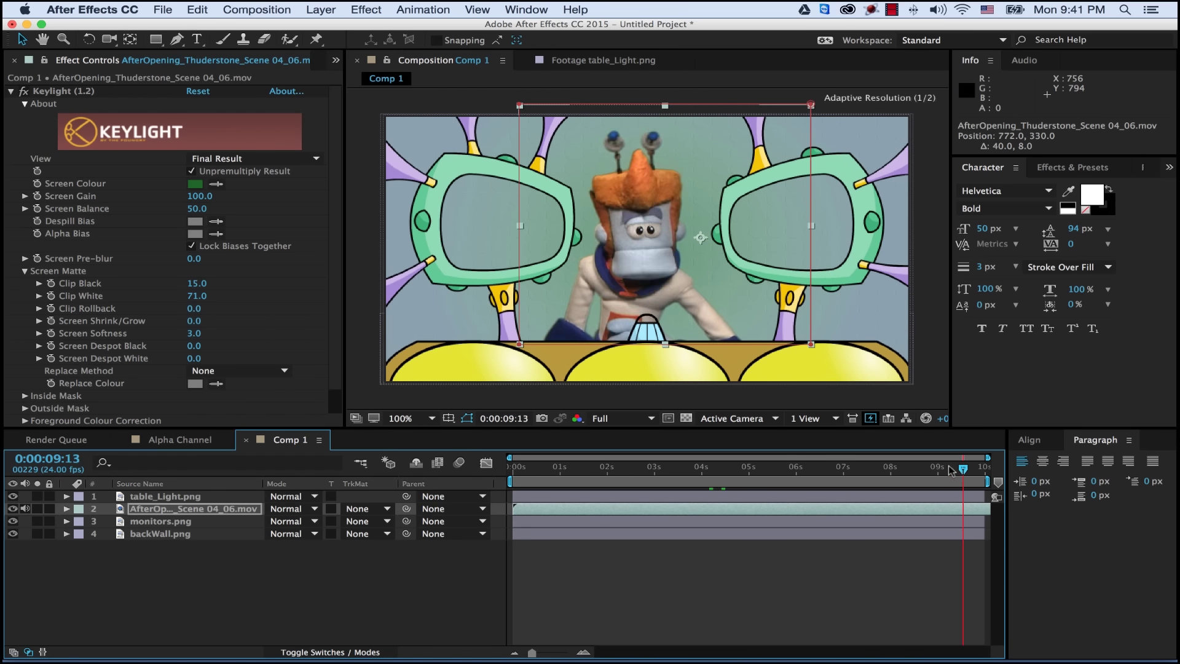
left_click_drag(640, 294, 649, 293)
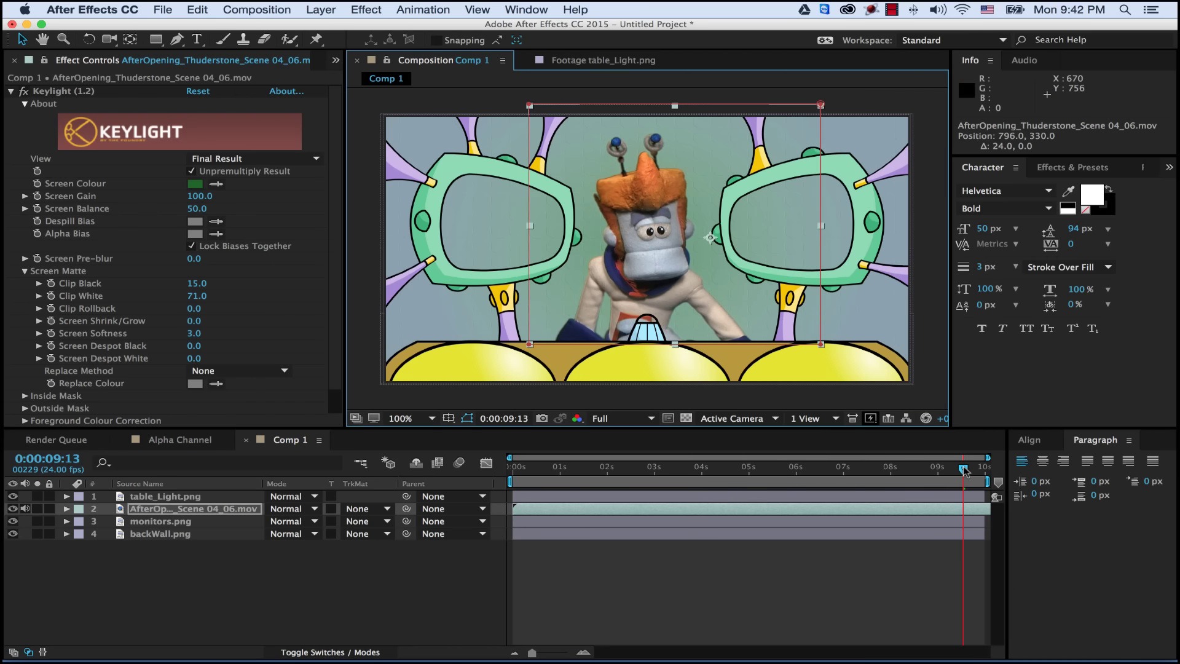
left_click_drag(964, 471, 486, 473)
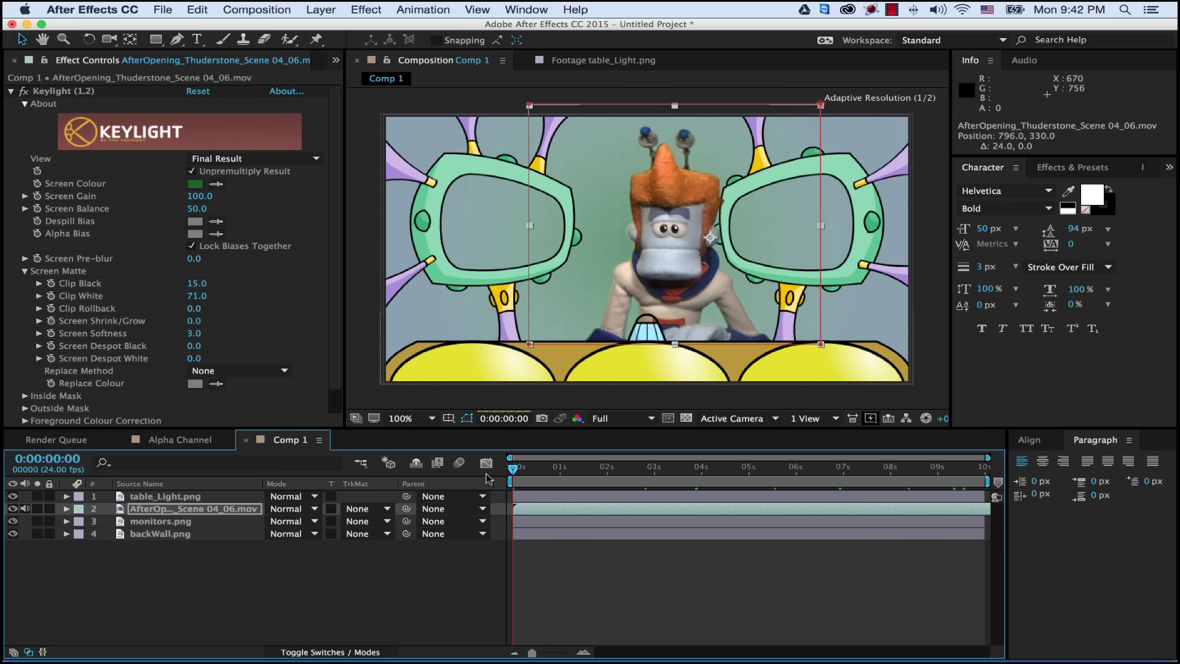
key("space")
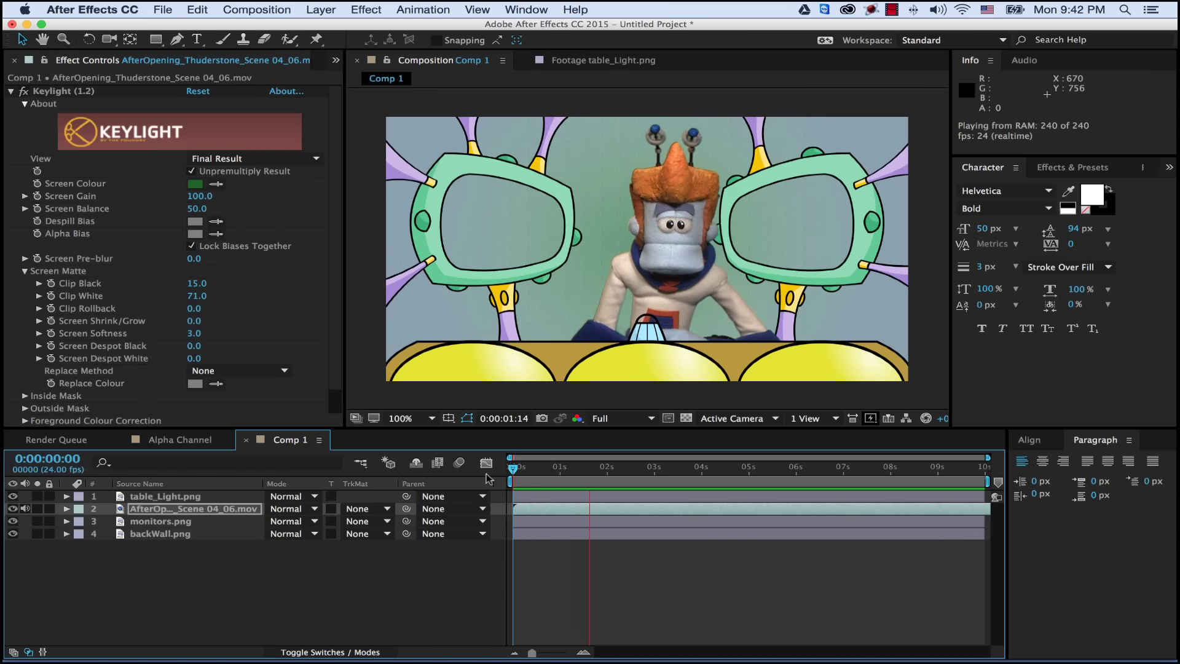
Step: Stop the Comp 1 preview around 0:00:01:18 and deselect the puppet movie layer
key("space")
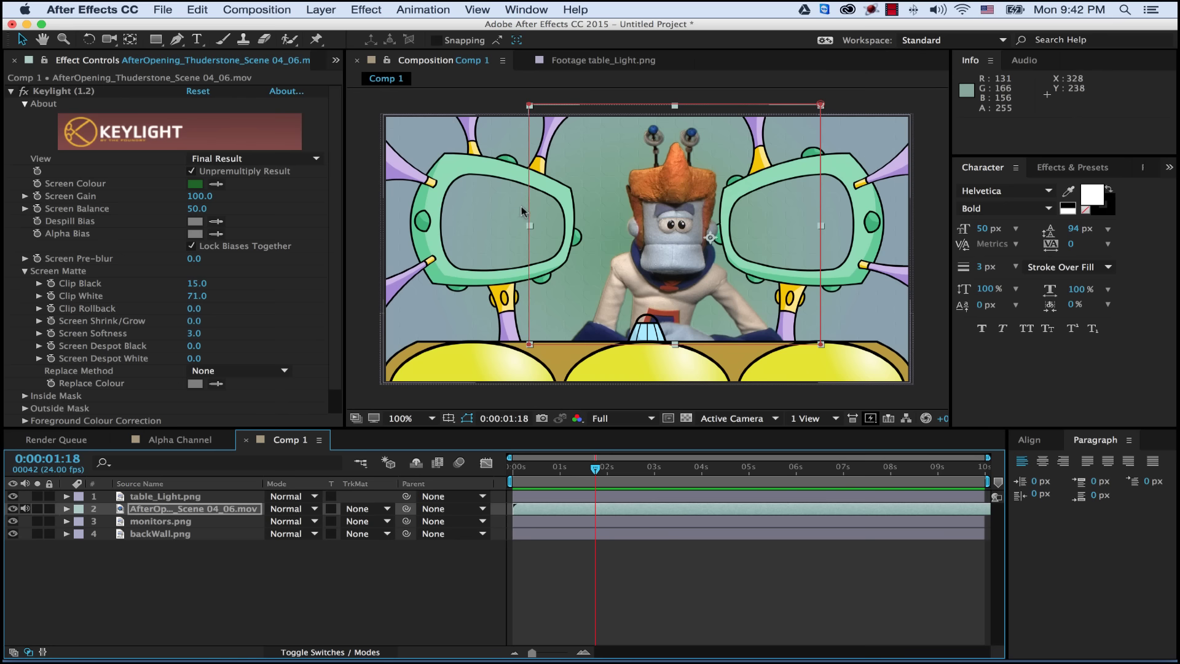
left_click(388, 462)
left_click(351, 606)
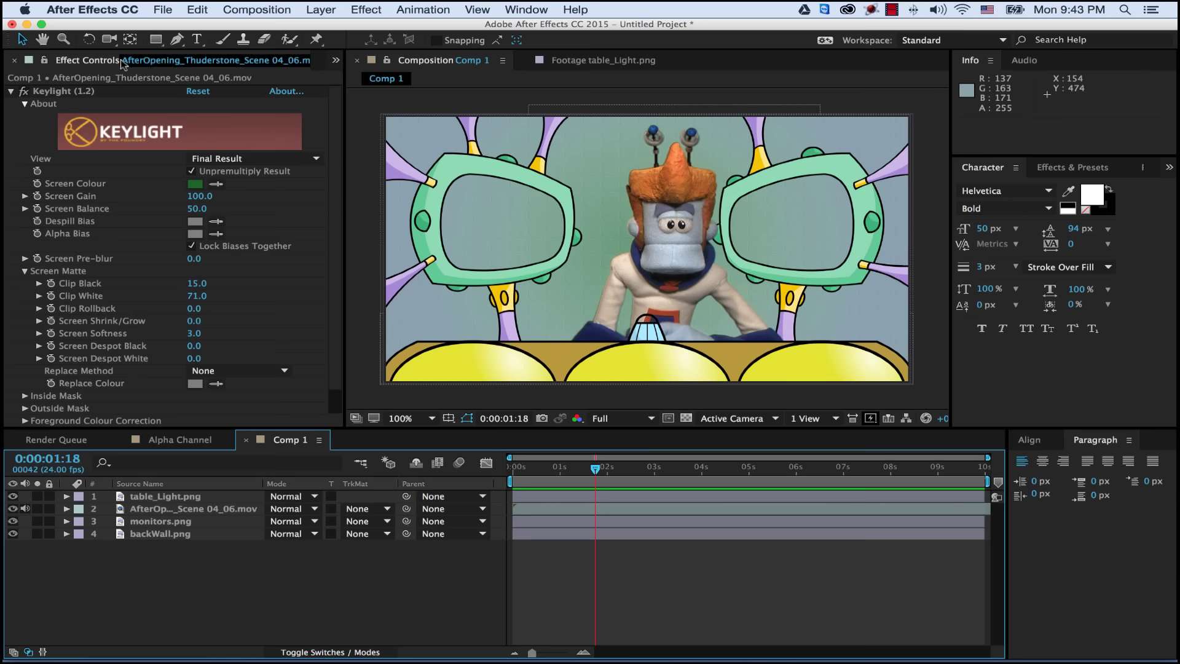
Step: Import IRC0001.jpg through IRC0360.jpg from the Information Recovery subfolder of (Footage) into the project as a JPEG sequence
left_click(336, 61)
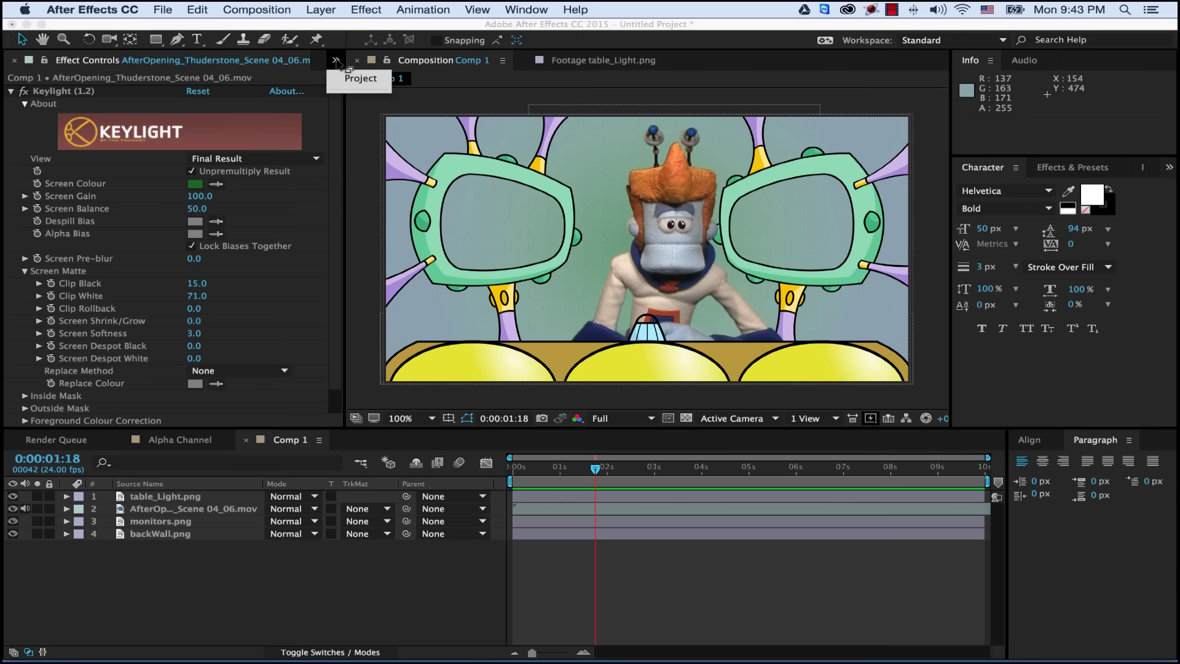
left_click(359, 81)
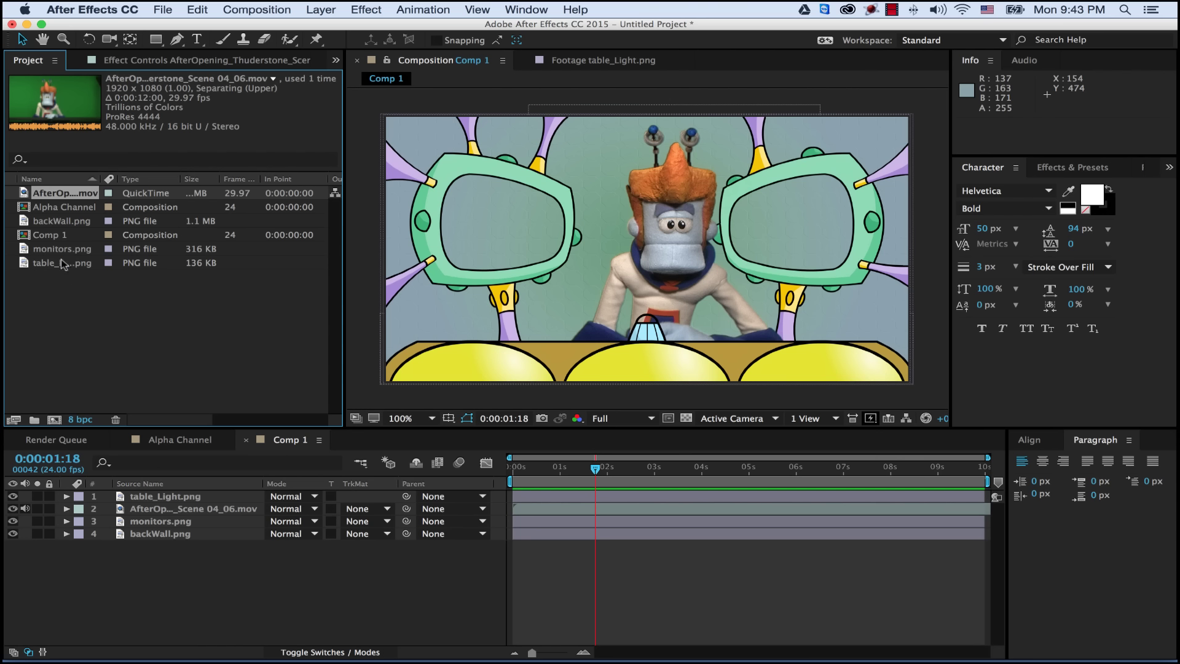
double_click(159, 303)
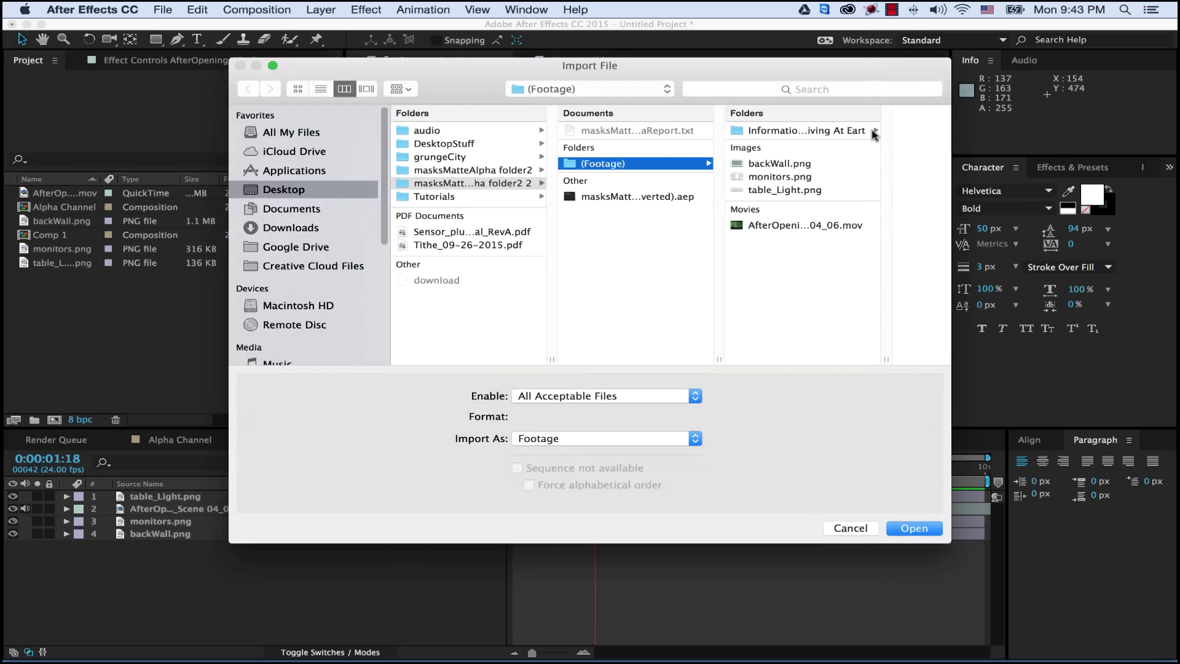
left_click(739, 132)
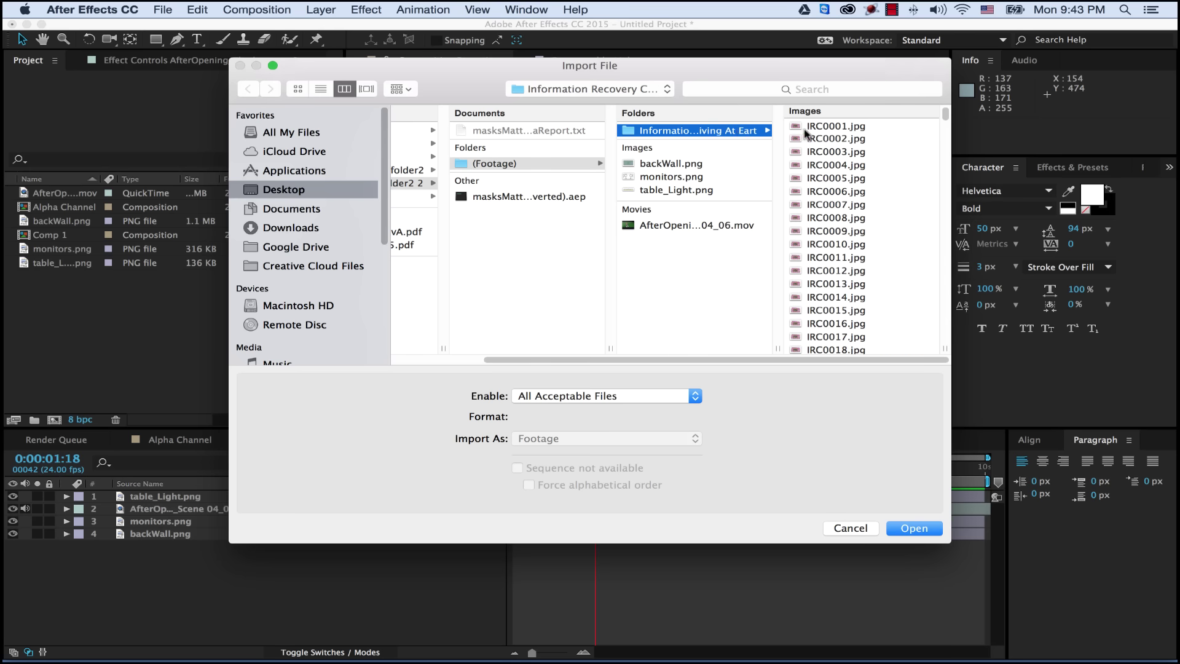
left_click(809, 126)
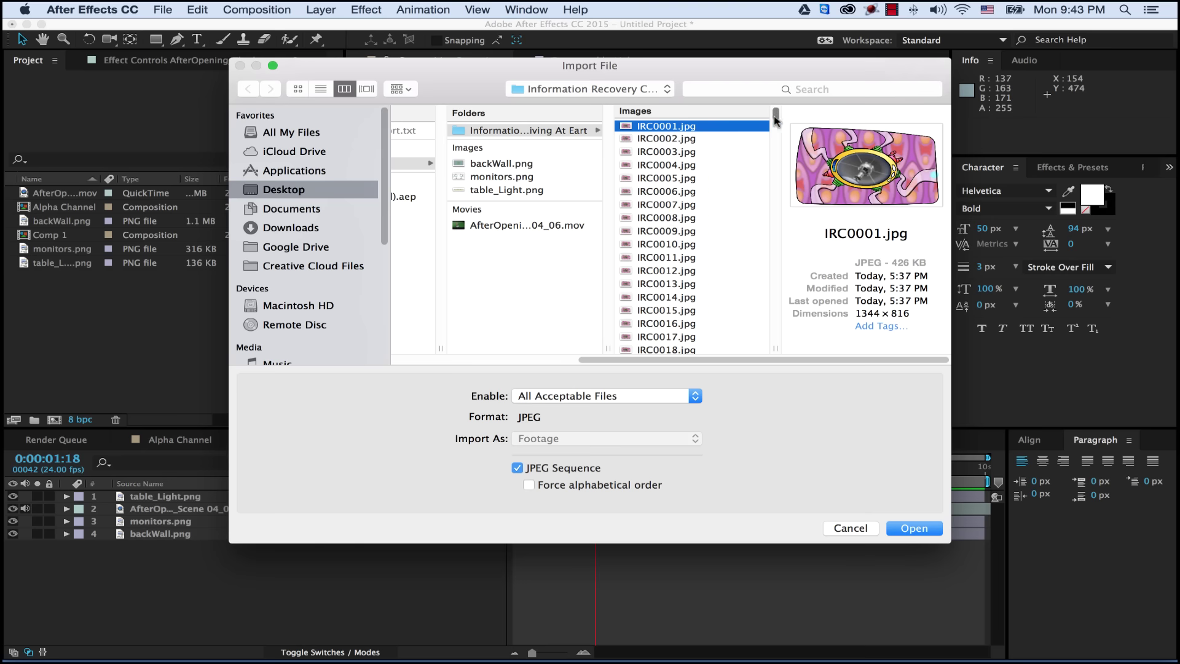
mouse_move(775, 118)
left_mouse_down()
mouse_move(772, 349)
mouse_move(786, 119)
left_mouse_up()
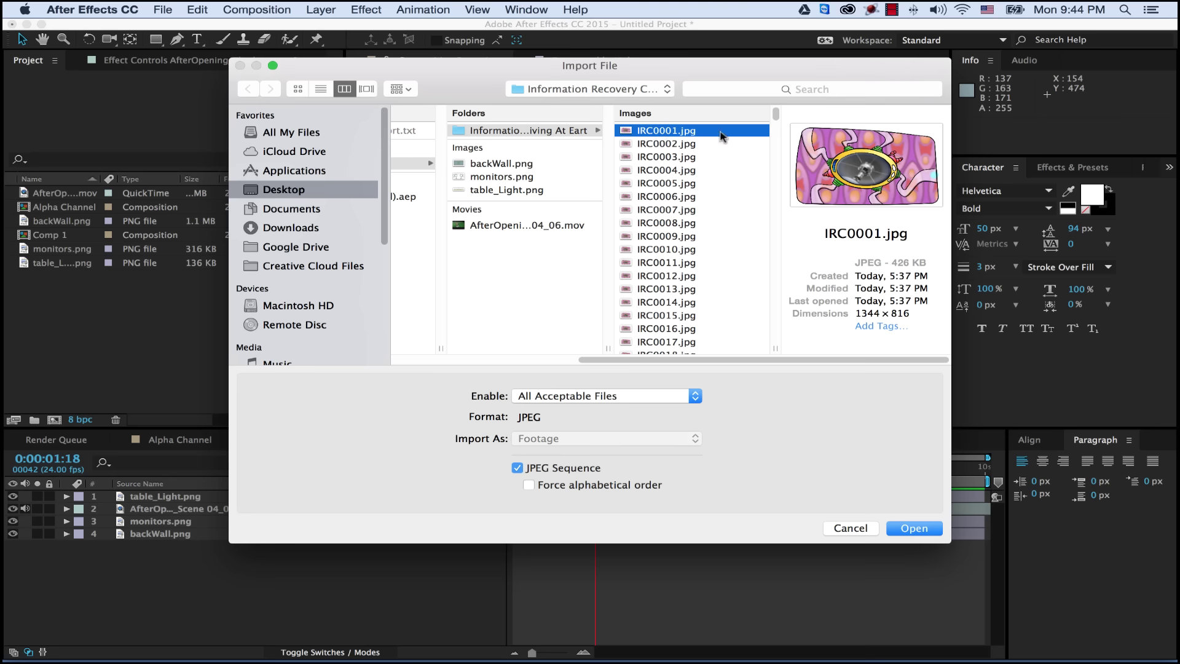
left_click_drag(776, 114, 773, 348)
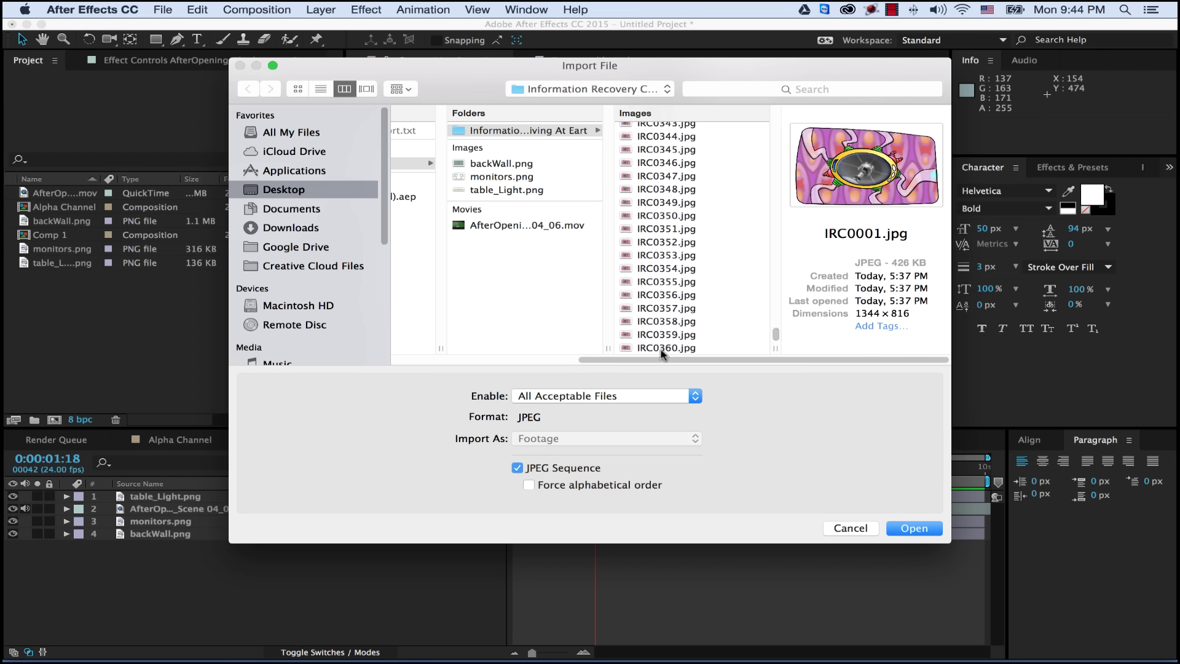
left_click_drag(776, 337, 778, 116)
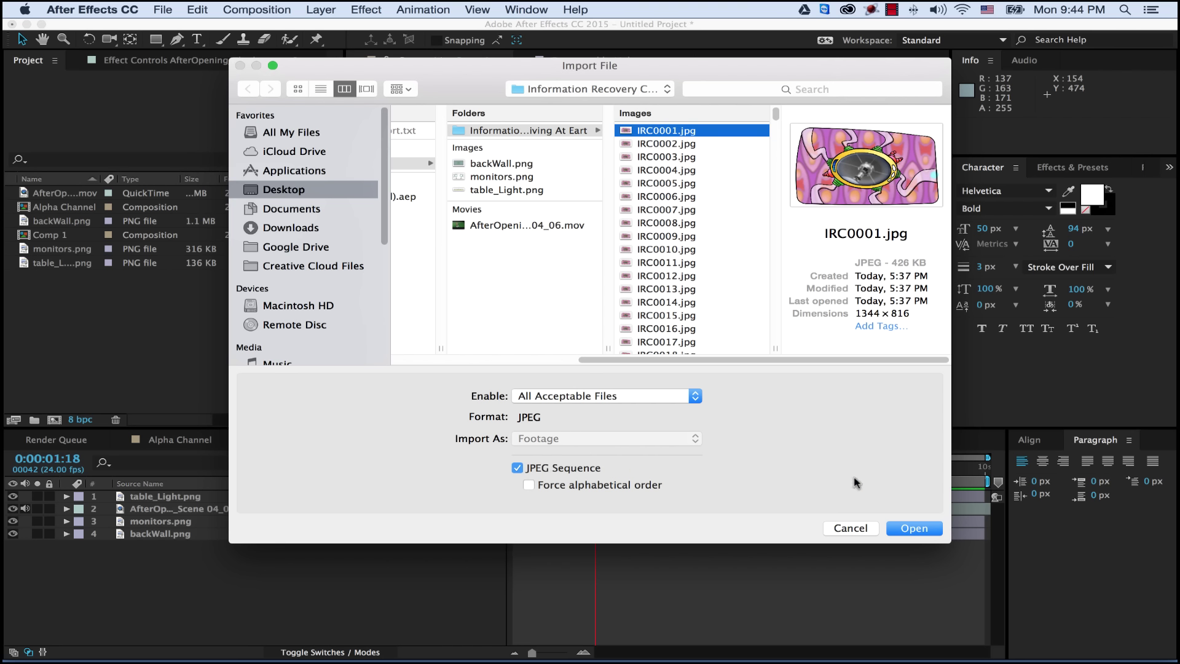
left_click(915, 528)
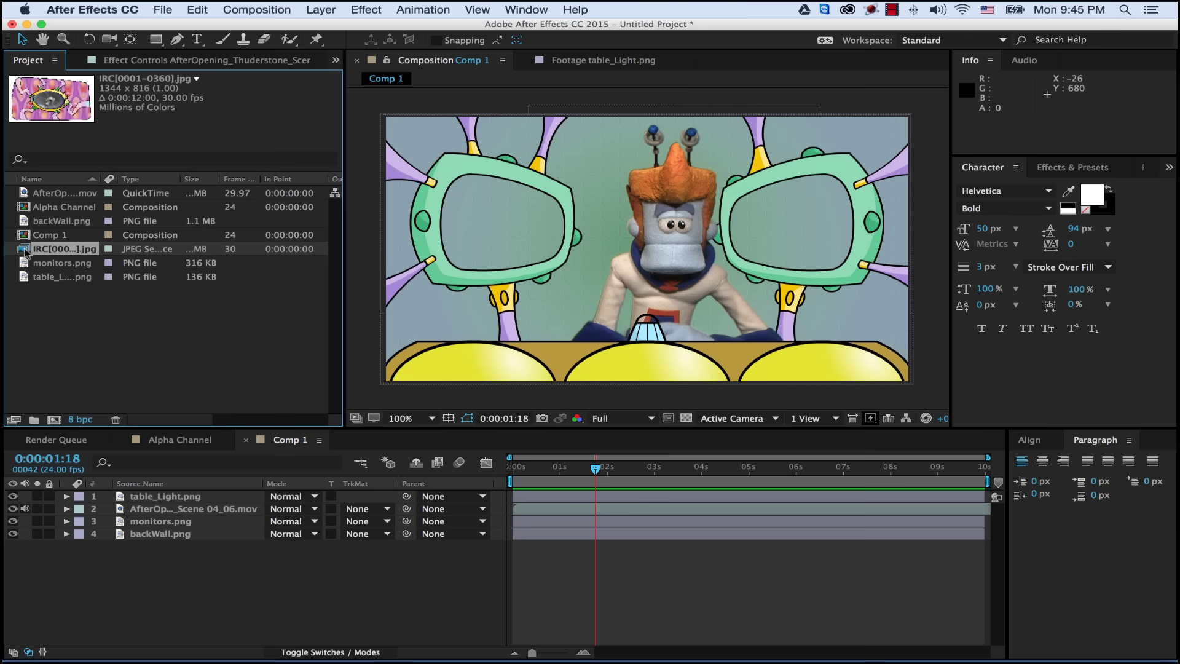
Step: View the IRC[0001-0360].jpg sequence in its own footage viewer, then close that viewer
double_click(23, 252)
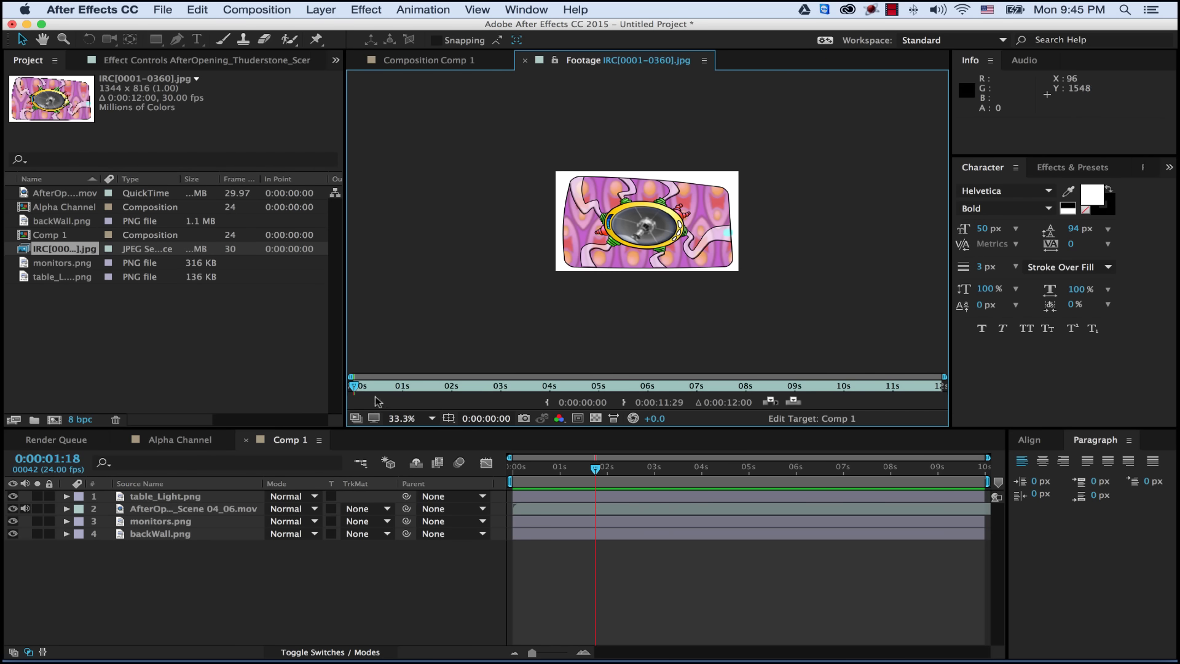
mouse_move(356, 391)
left_mouse_down()
mouse_move(925, 379)
mouse_move(353, 384)
left_mouse_up()
left_click(524, 61)
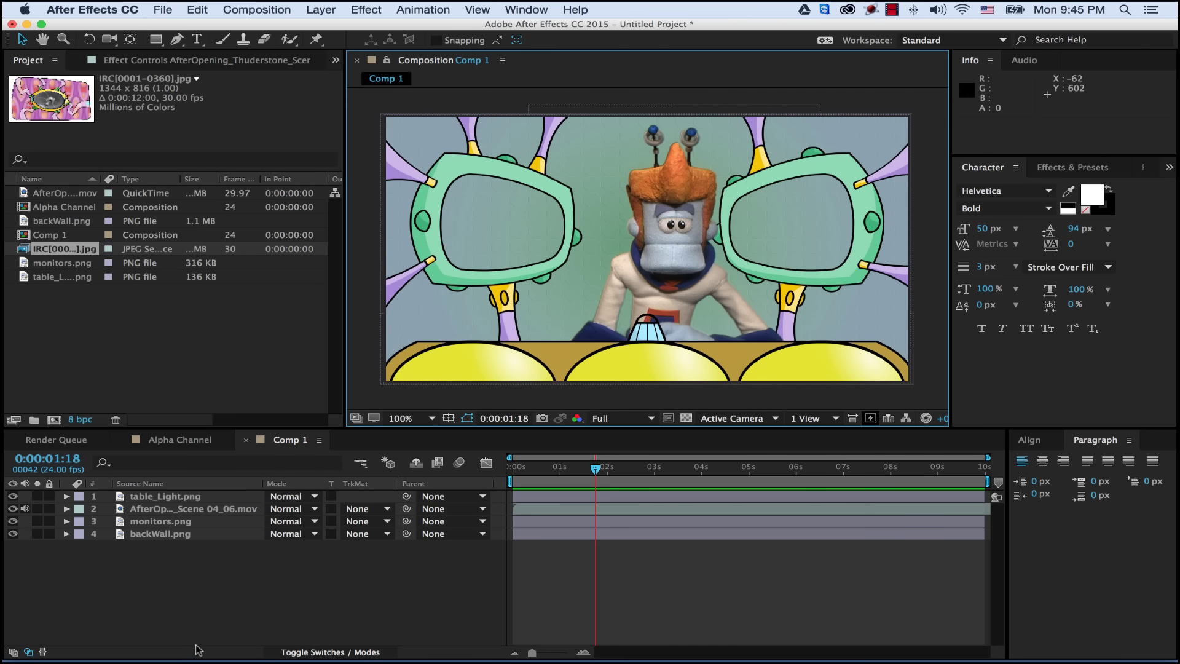
Step: Add the IRC[0001-0360].jpg sequence to Comp 1 between the monitors.png and backWall.png layers
left_click(232, 598)
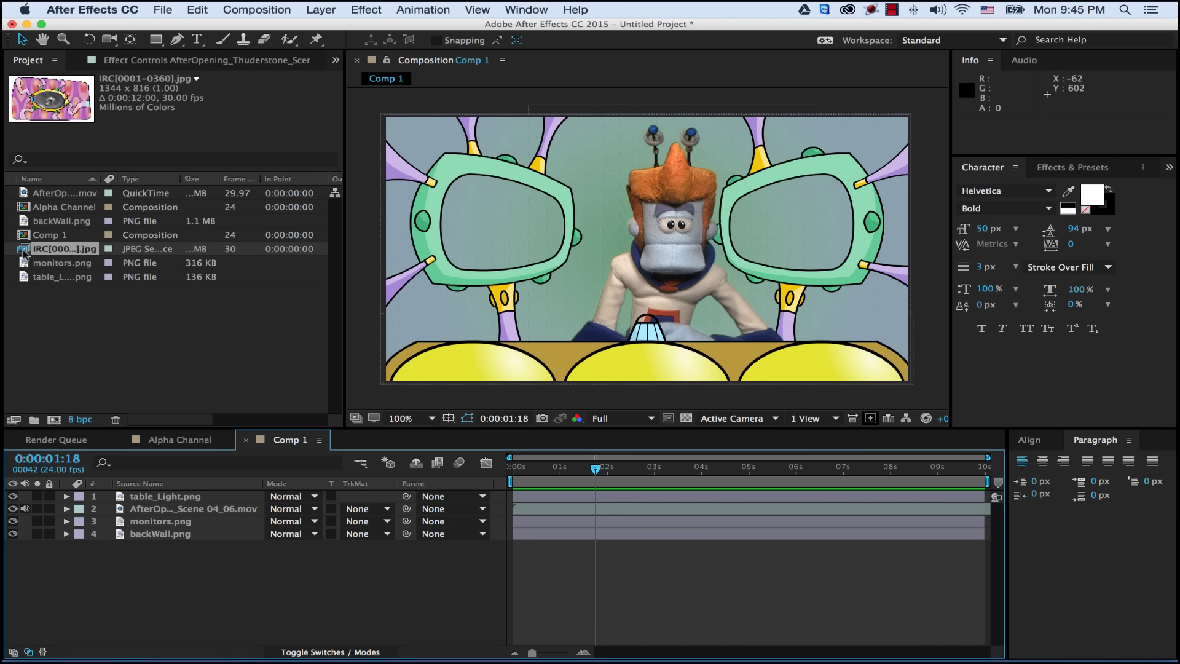
left_click_drag(23, 252, 150, 529)
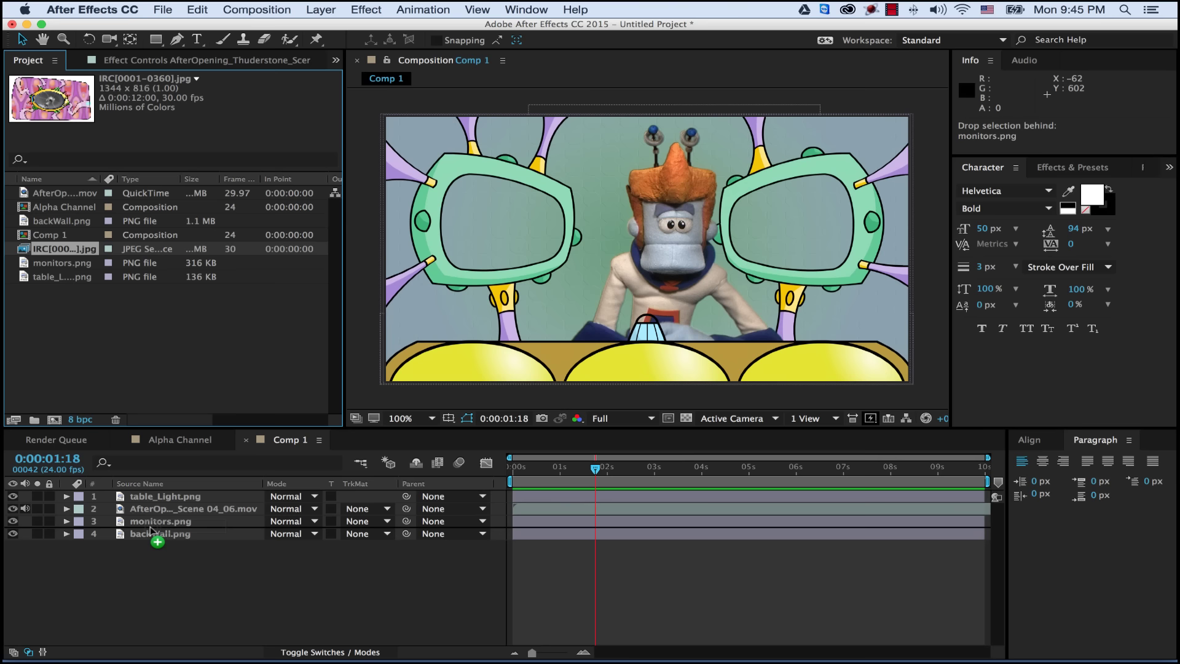
left_click_drag(150, 529, 152, 530)
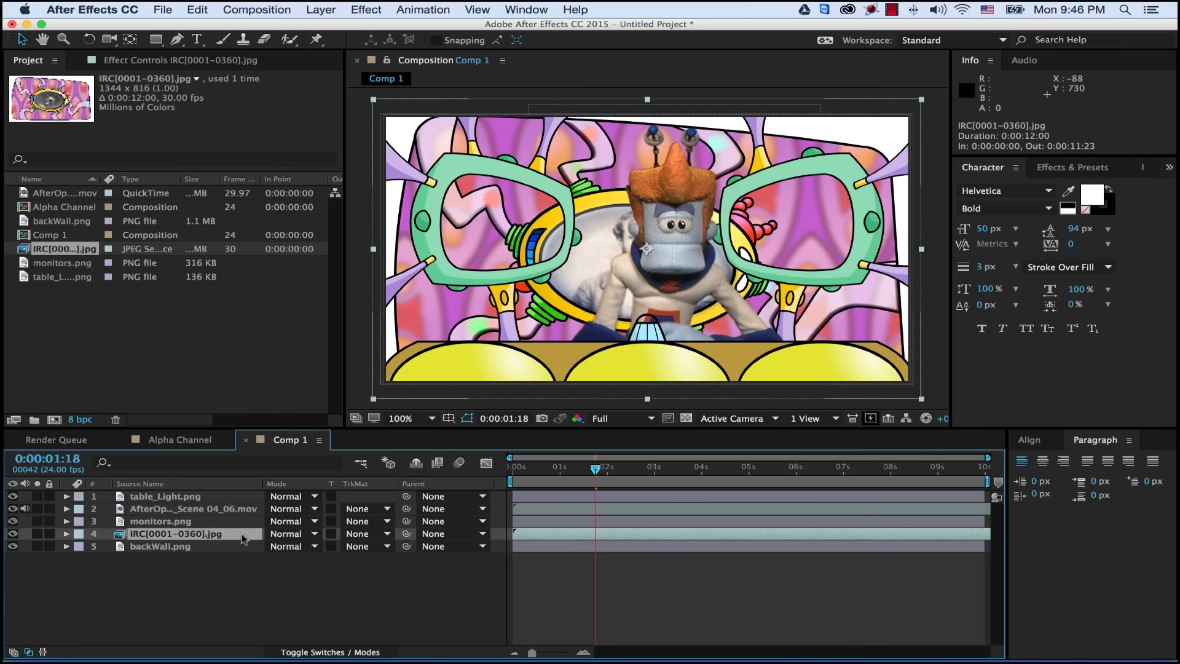
Step: Scale the IRC sequence layer down to 33% and place it behind the left monitor at about 288, 284
key("s")
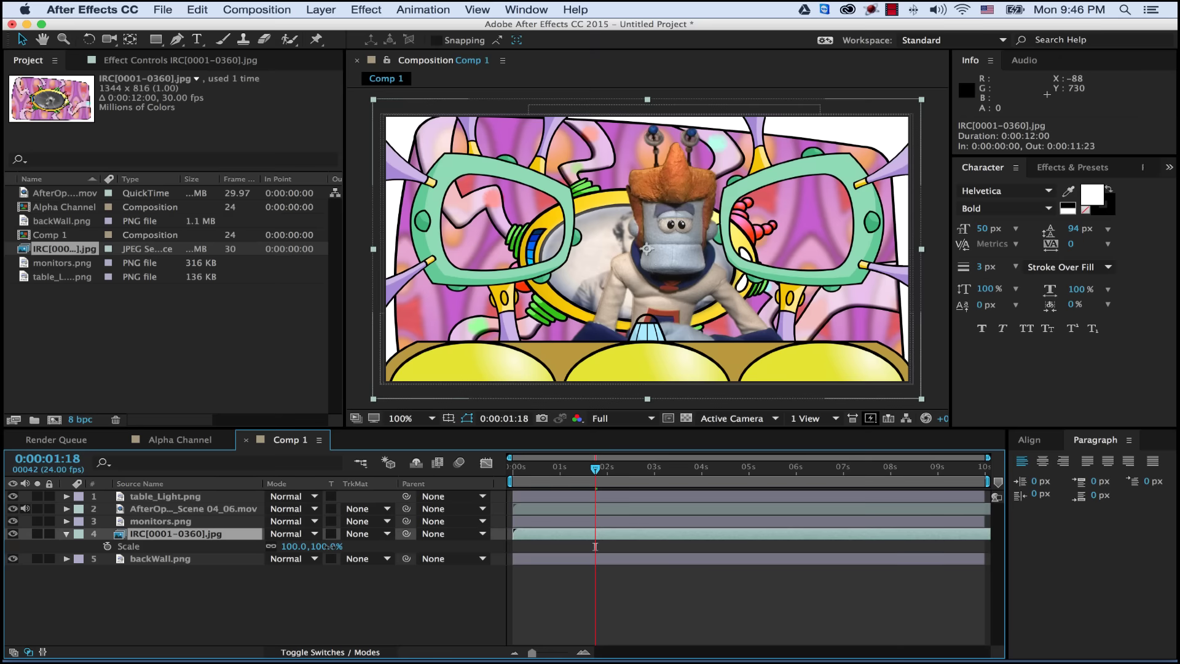
left_click_drag(330, 547, 271, 546)
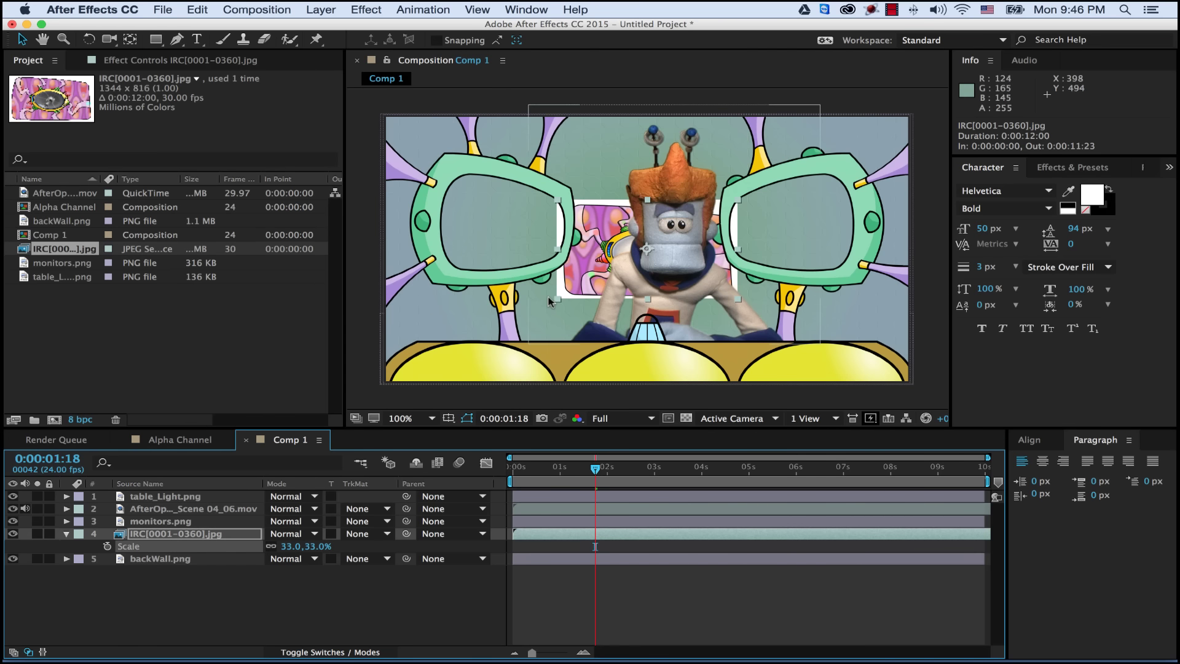
left_click_drag(604, 227, 460, 198)
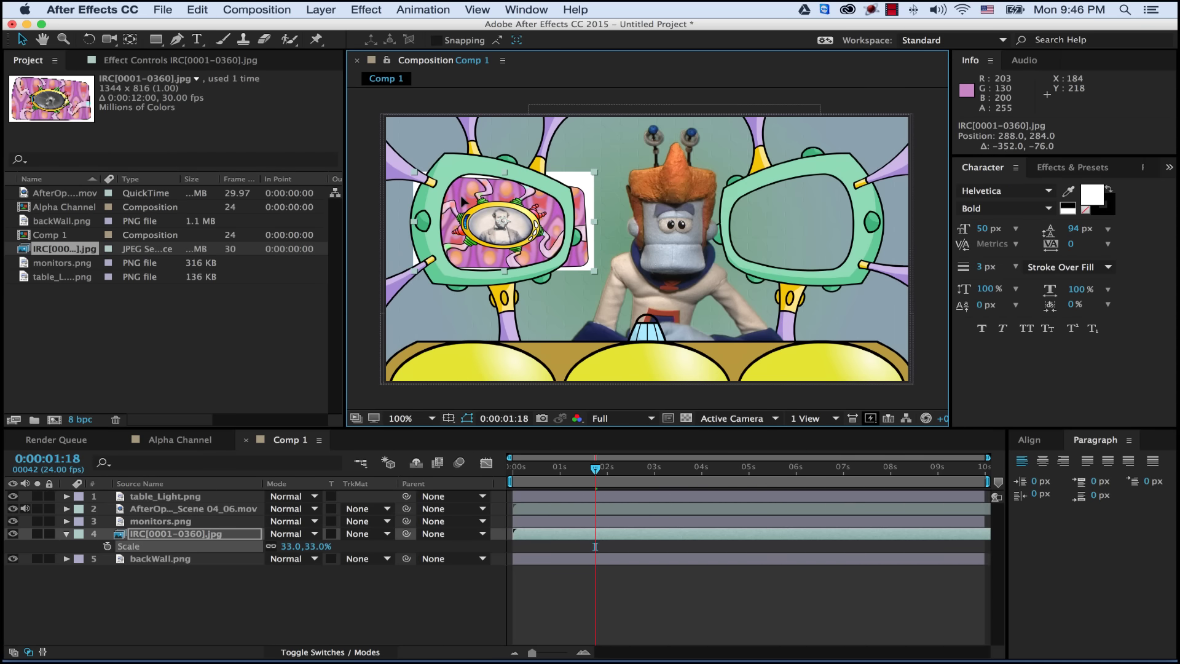
Step: Set the IRC sequence layer's scale to 35%
left_click(314, 546)
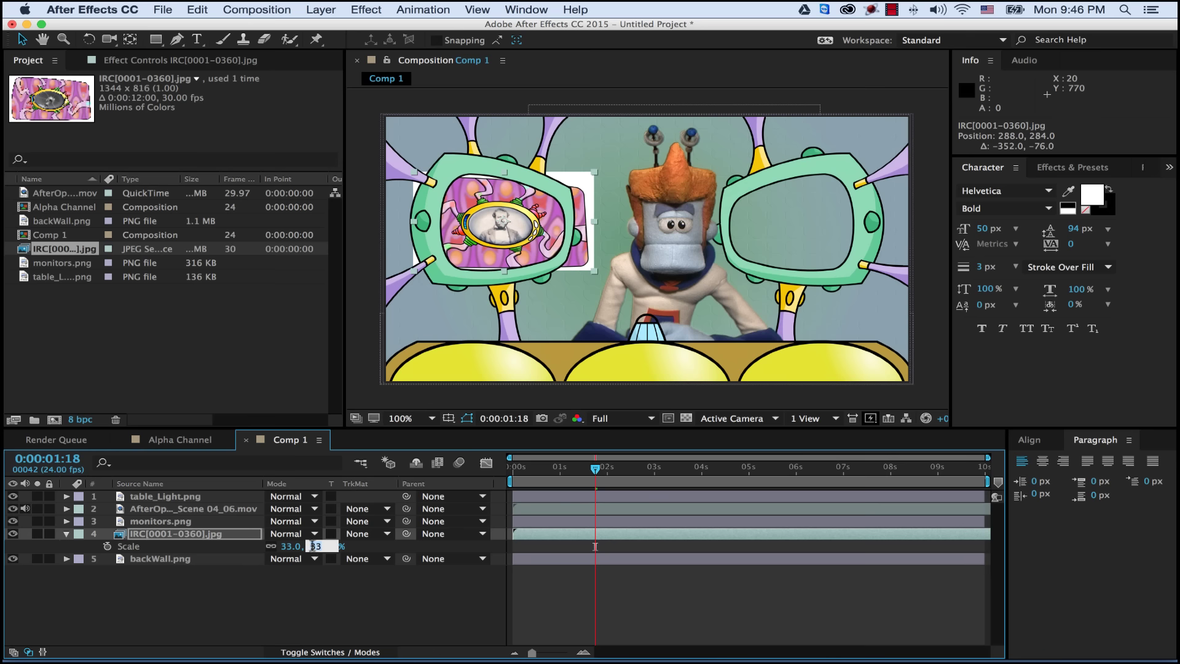
type("35")
key("Return")
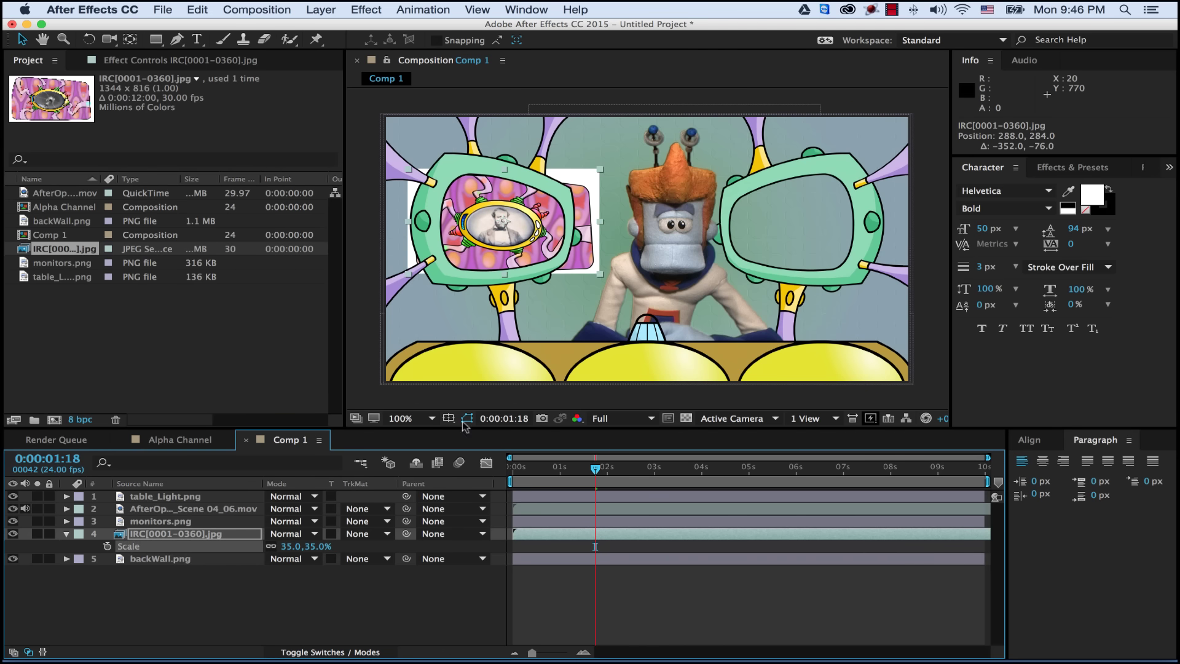
left_click(515, 231)
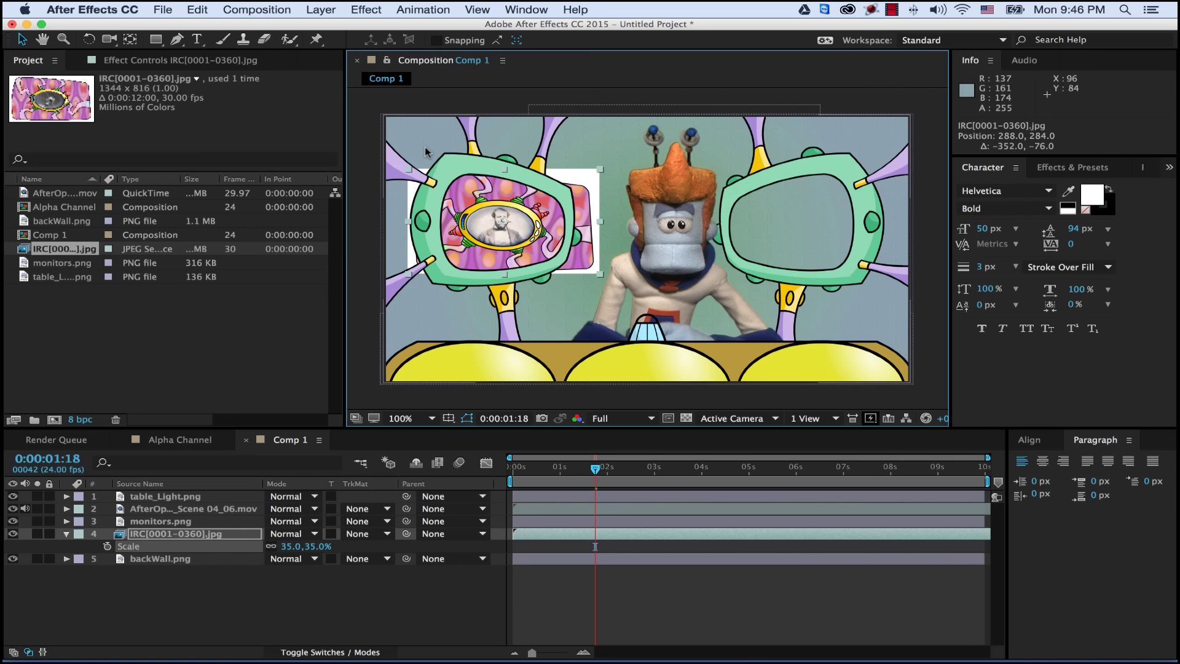
Step: Draw a closed 11-point Pen tool mask on the IRC sequence layer, following the left monitor's frame
left_click(156, 41)
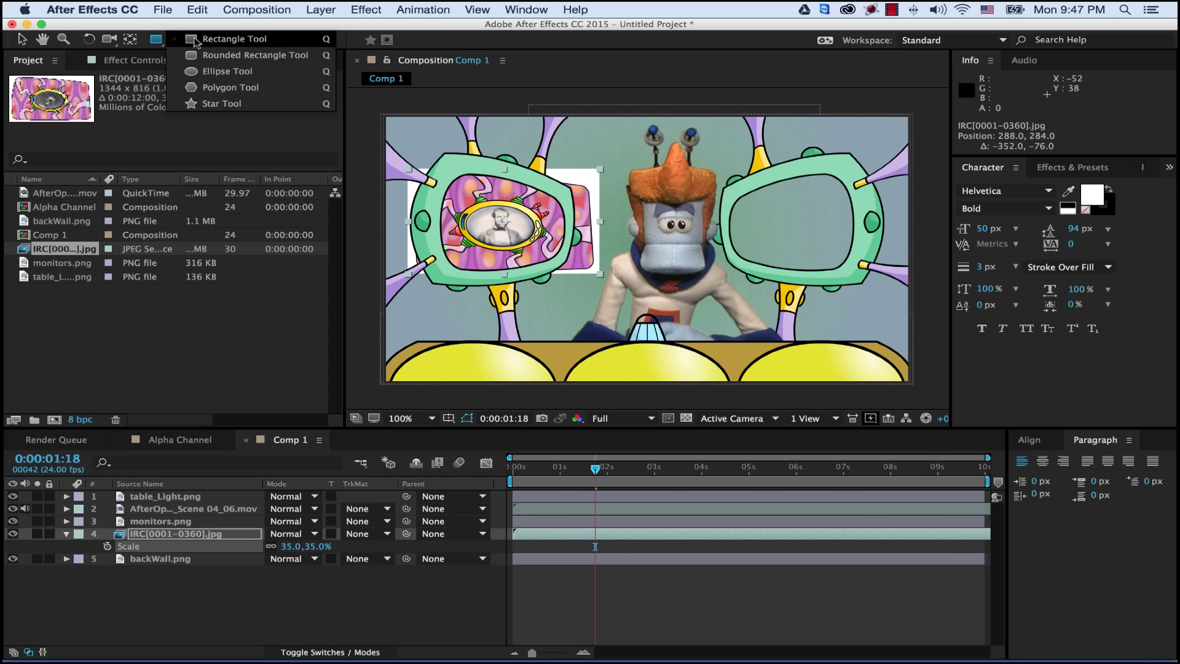
left_click(161, 41)
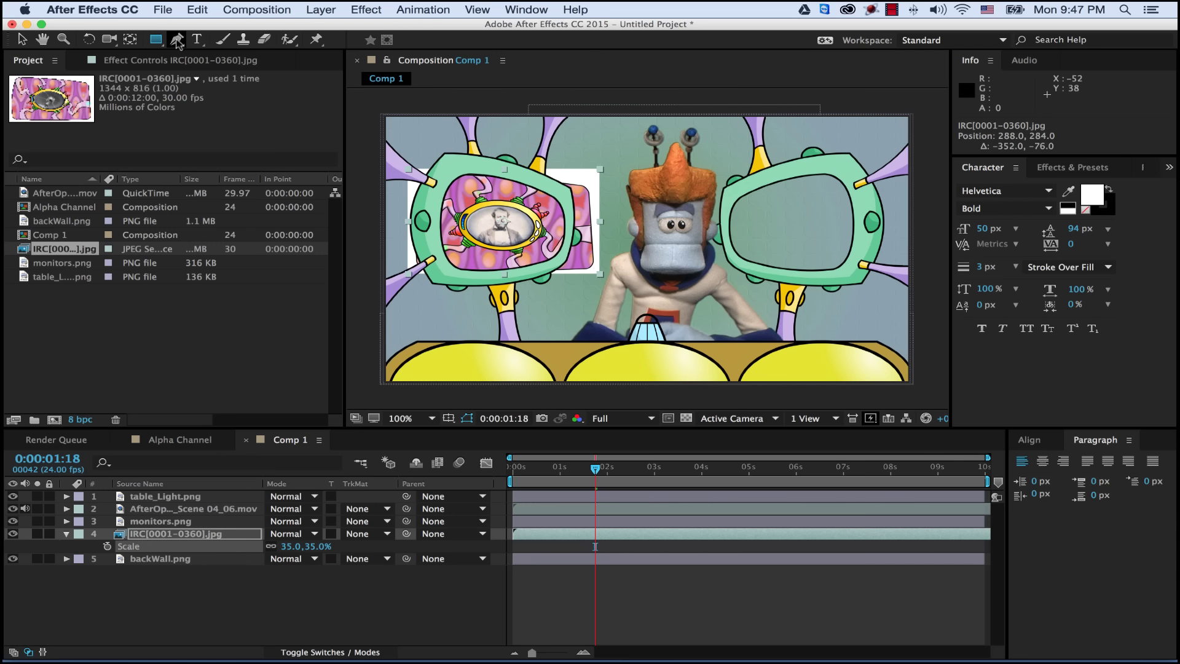
left_click(177, 40)
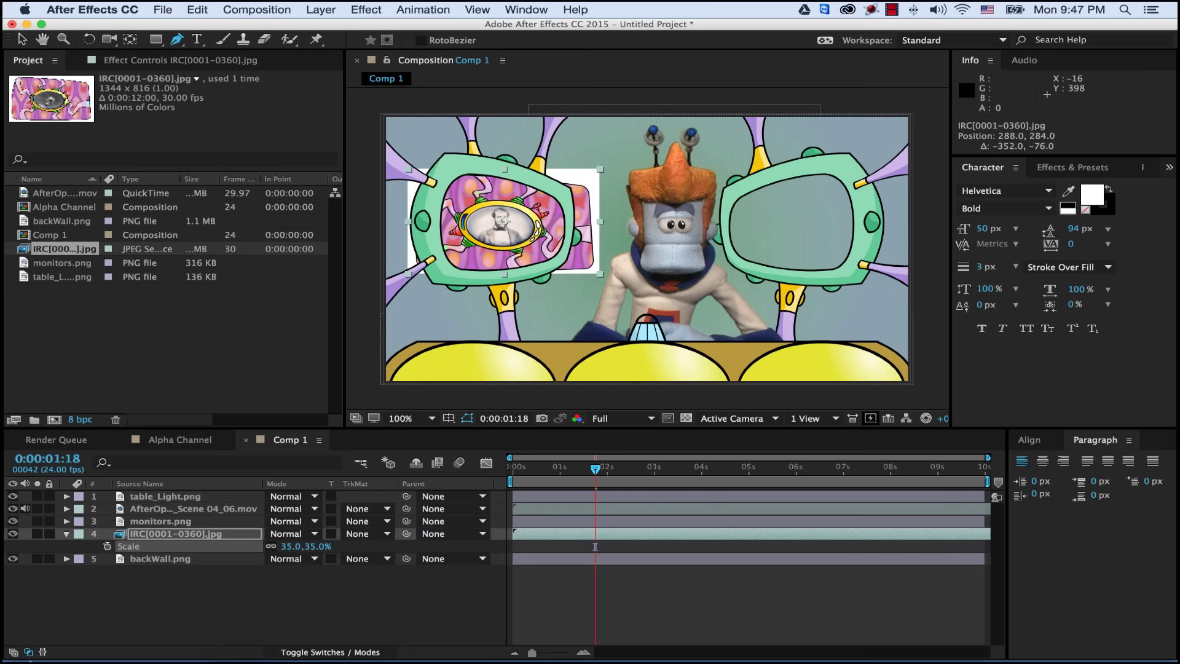
left_click(176, 535)
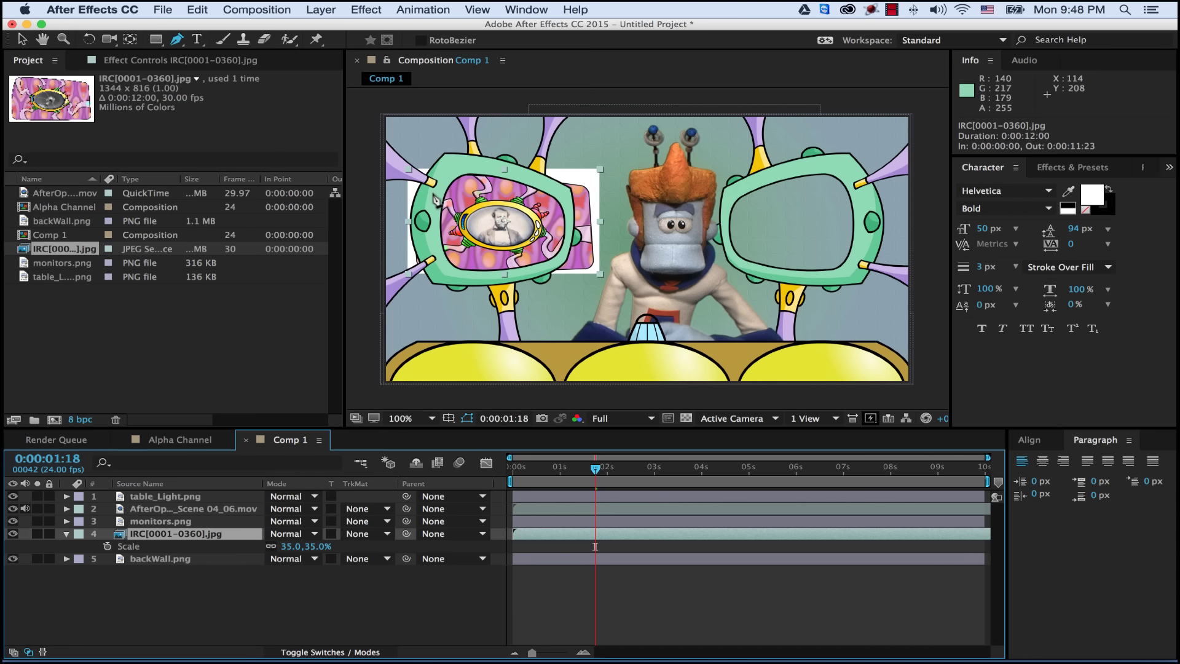
left_click(452, 165)
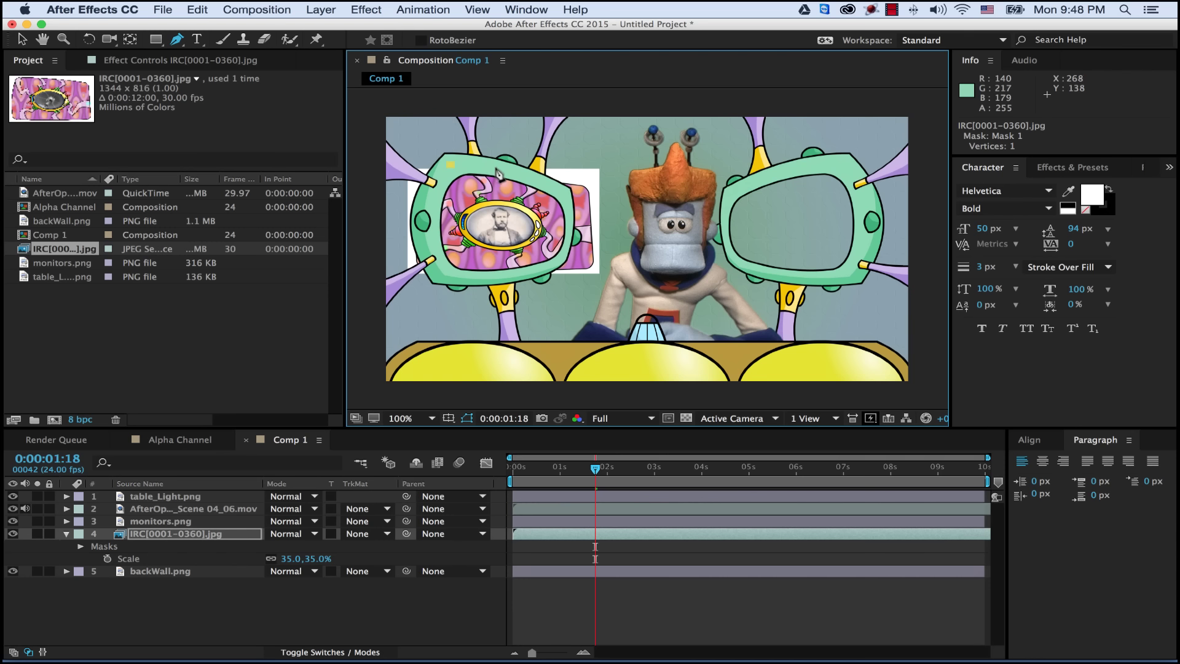
left_click(510, 170)
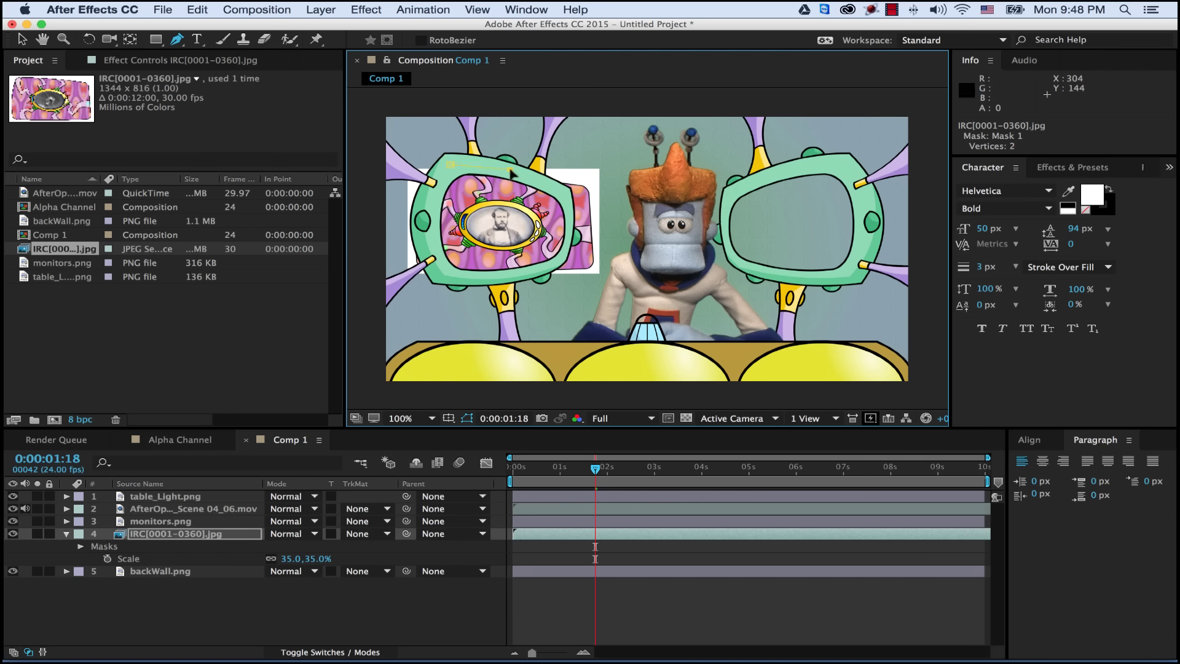
left_click(561, 189)
left_click(569, 246)
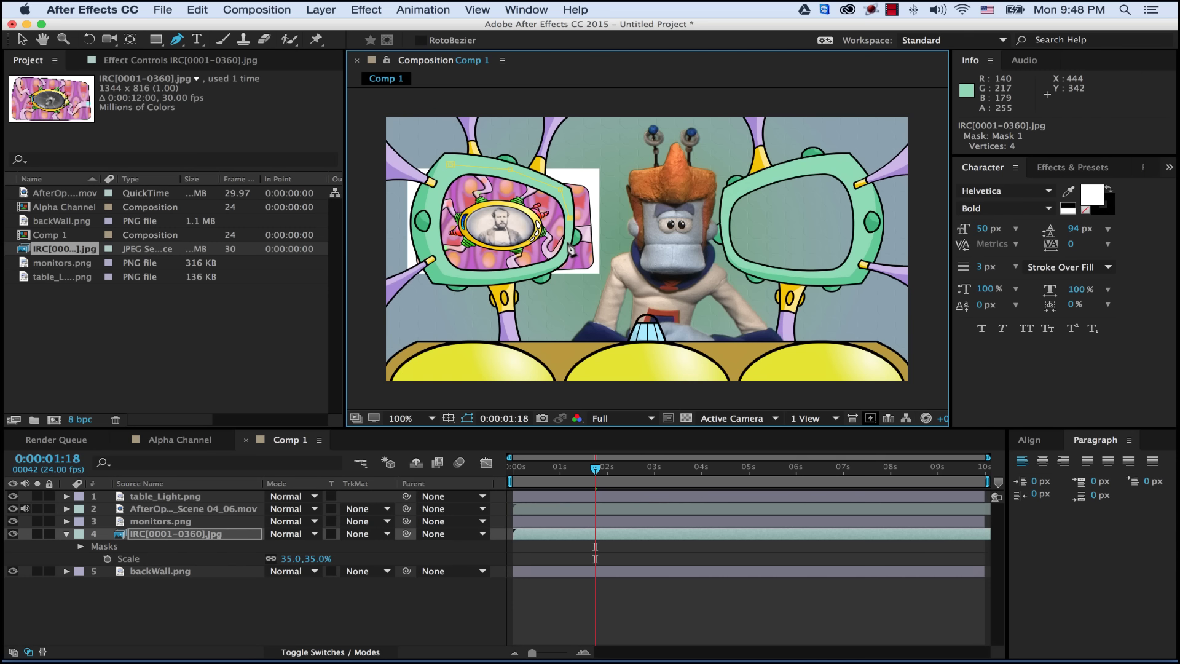
left_click(558, 262)
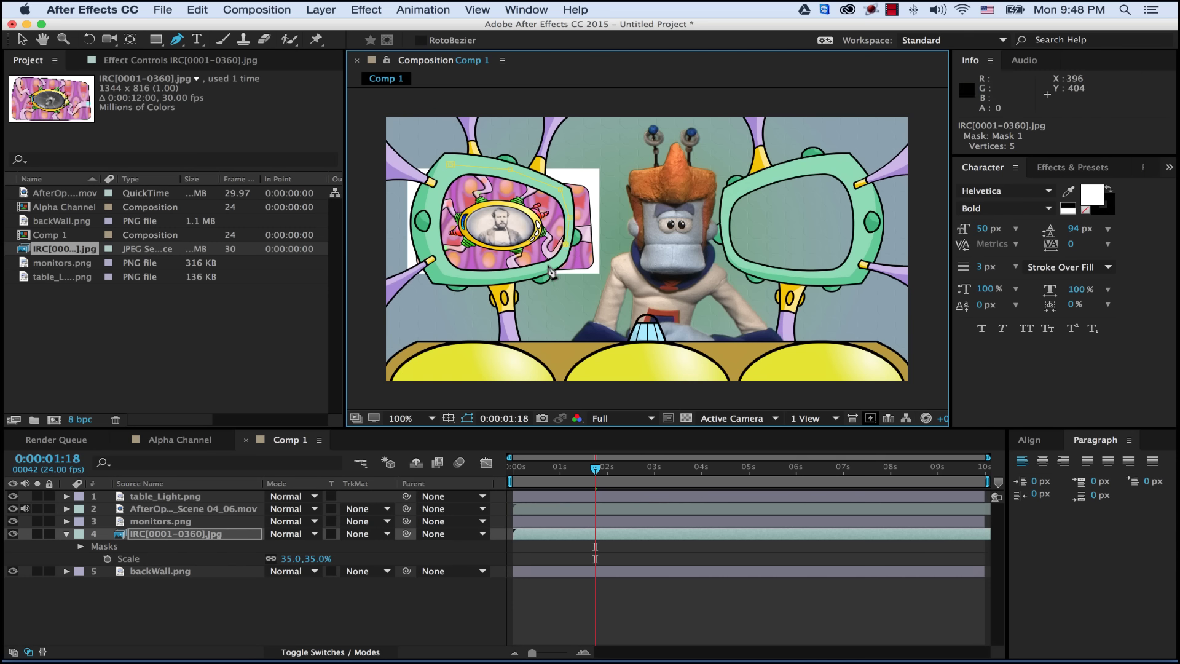
left_click(510, 273)
left_click(460, 282)
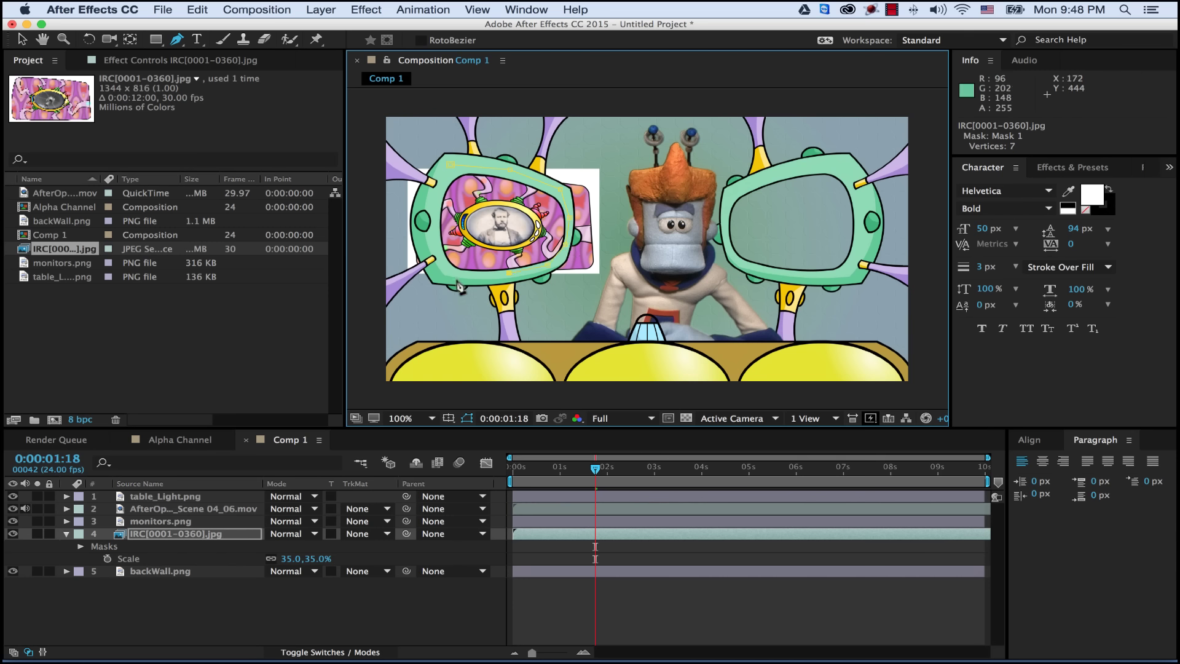
left_click(430, 259)
left_click(427, 219)
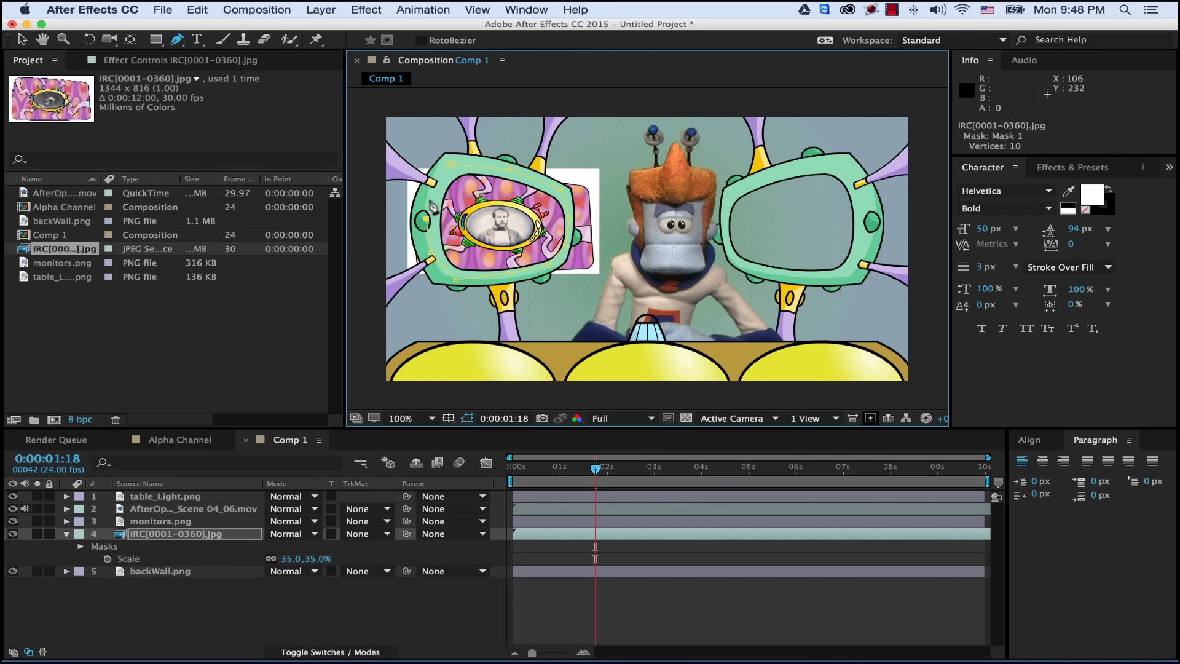
left_click(449, 174)
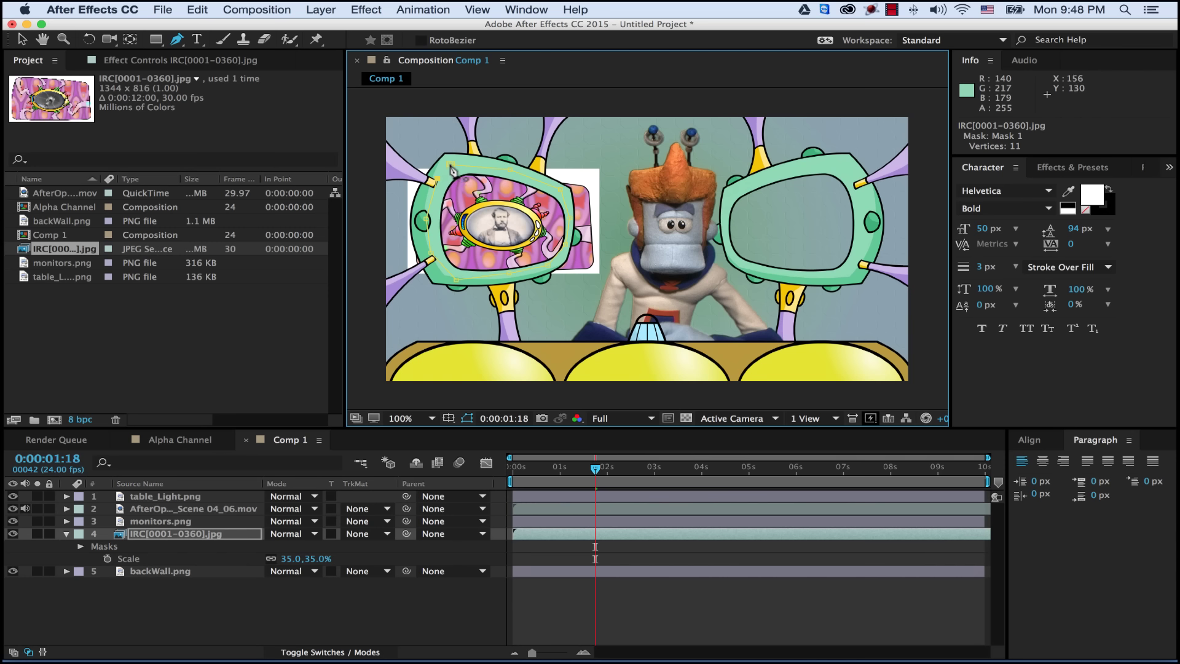
left_click(451, 168)
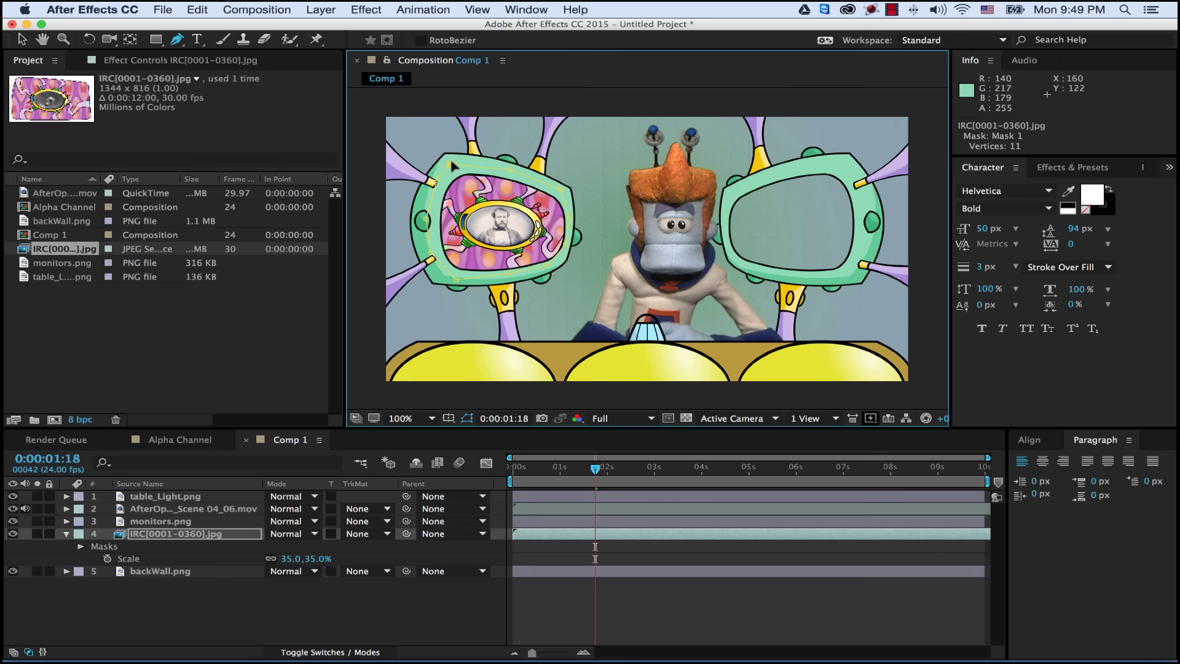
left_click(141, 539)
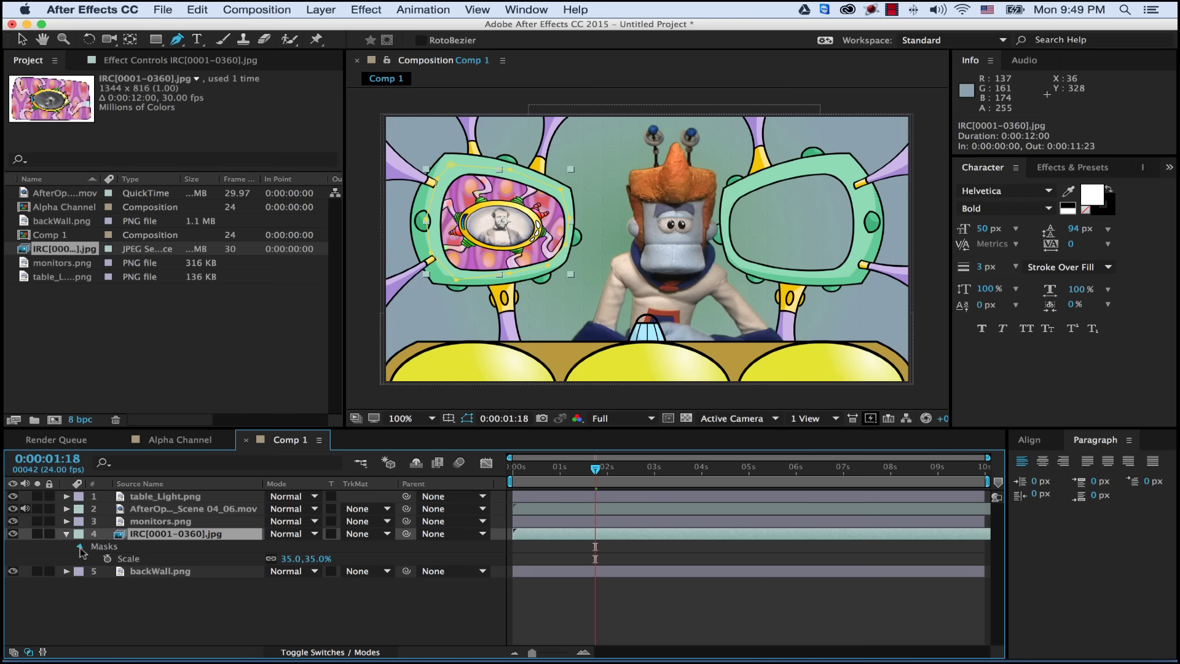
Step: Delete Mask 1 from the IRC[0001-0360].jpg layer, inspecting it around the left monitor at 200% magnification first
left_click(134, 560)
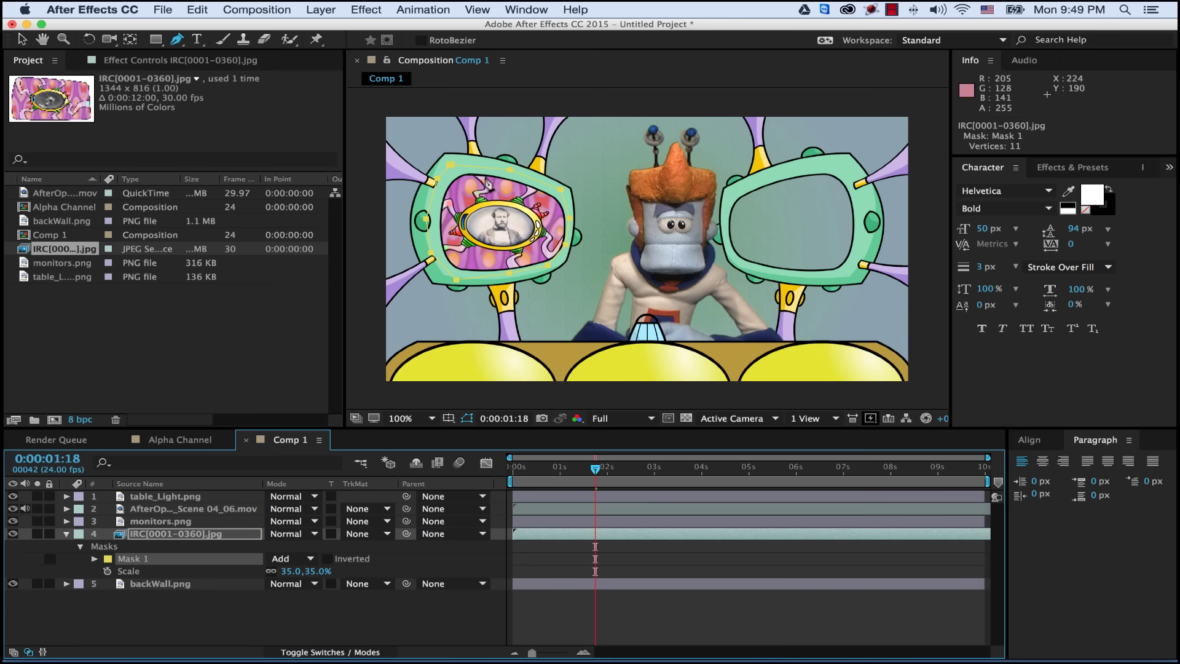
key("period")
key("space")
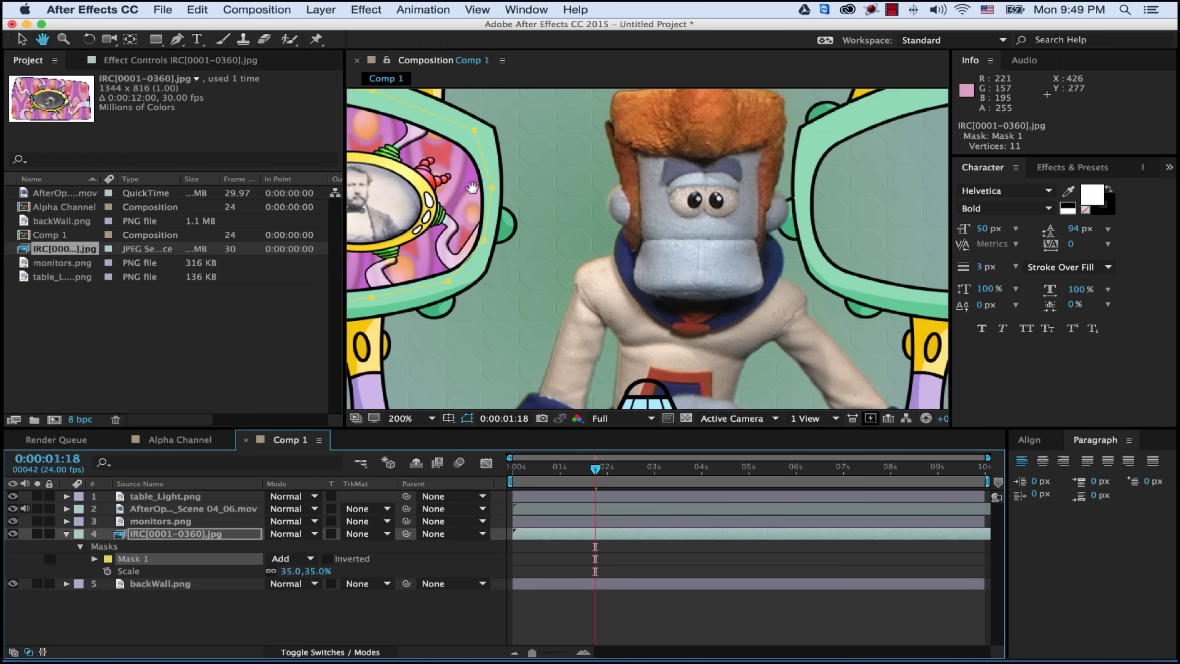
left_click_drag(465, 197, 711, 246)
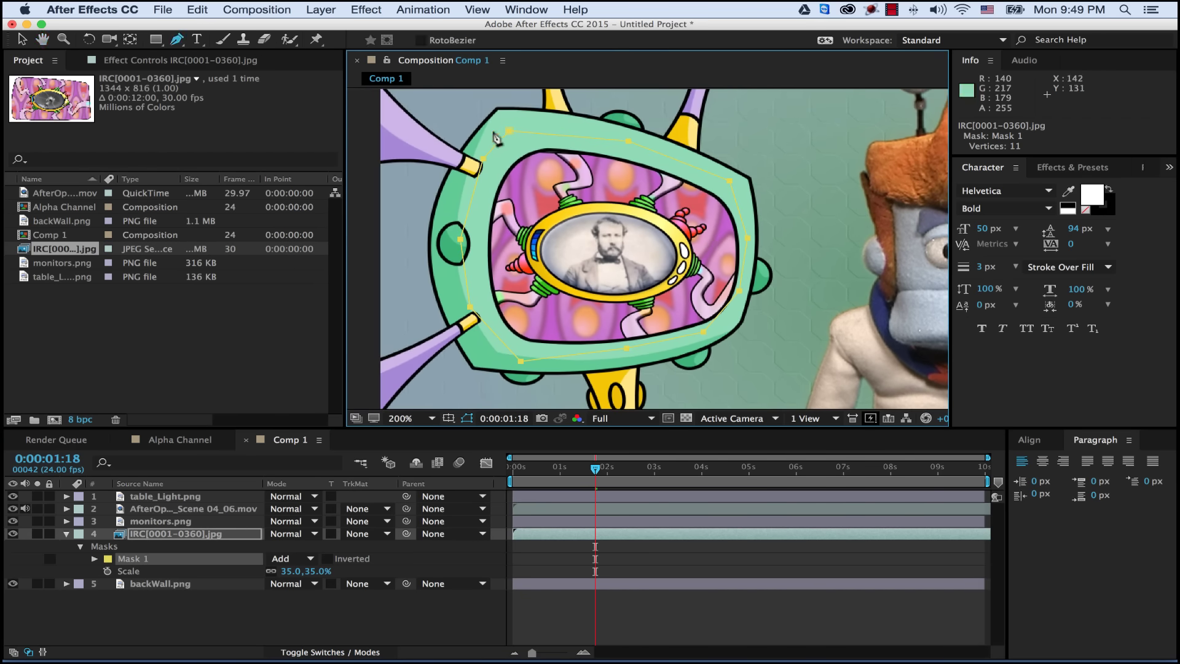
left_click(130, 560)
key("Delete")
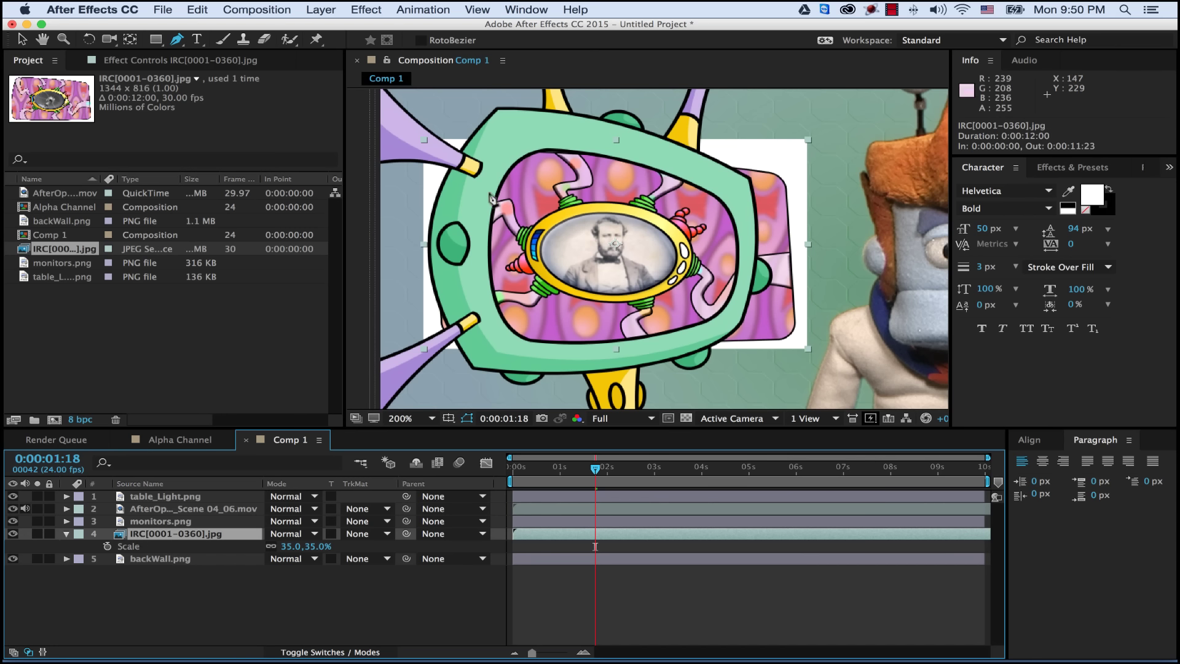
Step: Draw a closed 10-point Pen tool mask on the IRC sequence layer, keeping its points within the left monitor's green frame
left_click(504, 131)
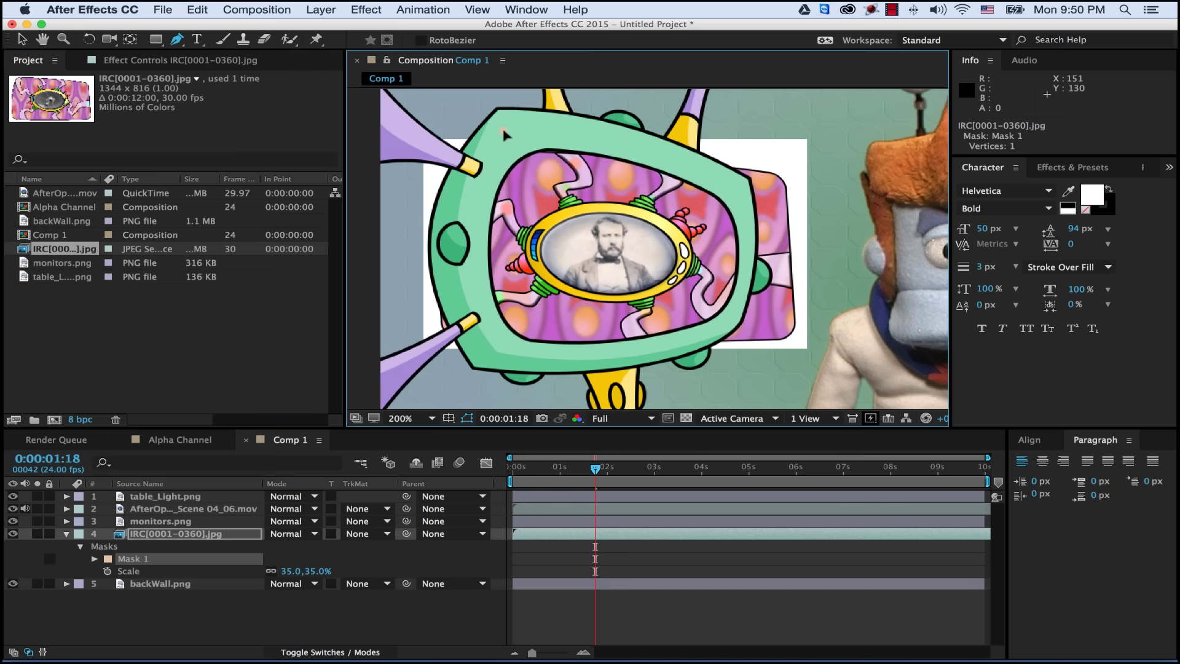
left_click(602, 137)
left_click(704, 169)
left_click(748, 255)
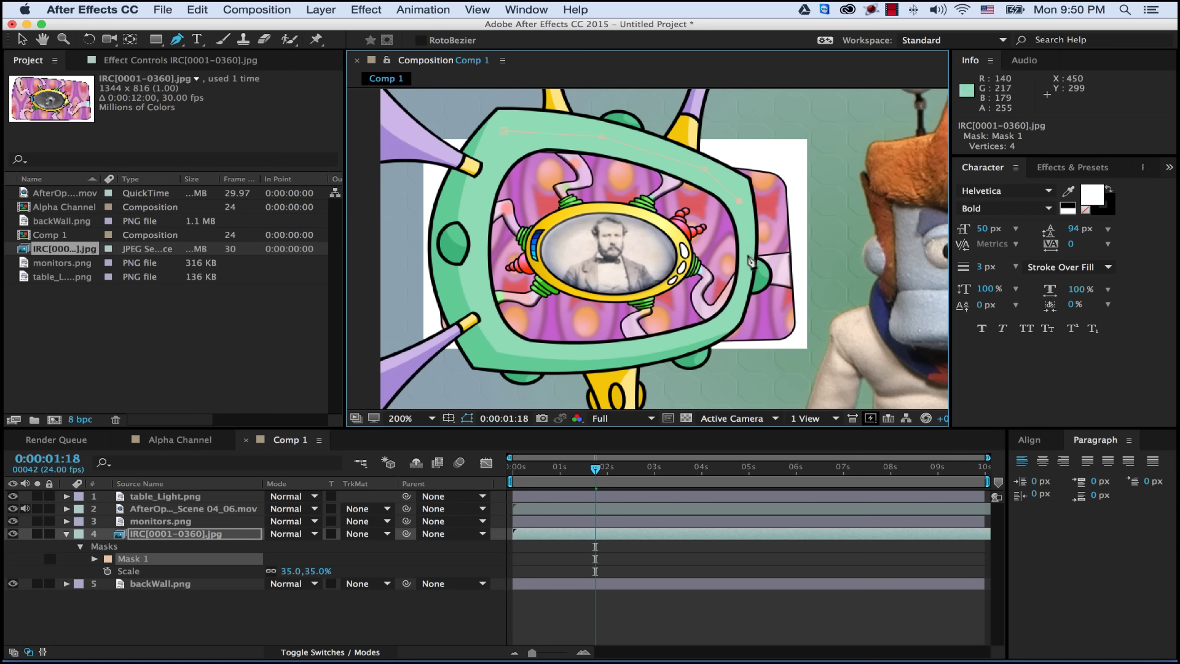
left_click(734, 312)
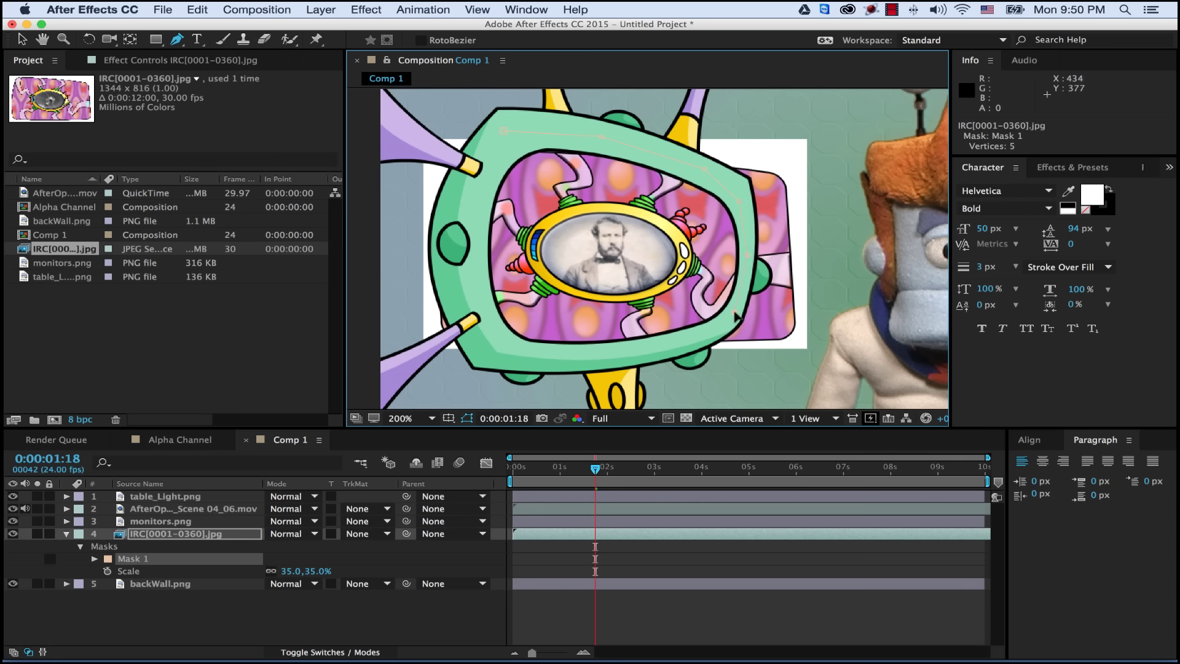
left_click(643, 349)
left_click(504, 353)
left_click(463, 278)
left_click(472, 188)
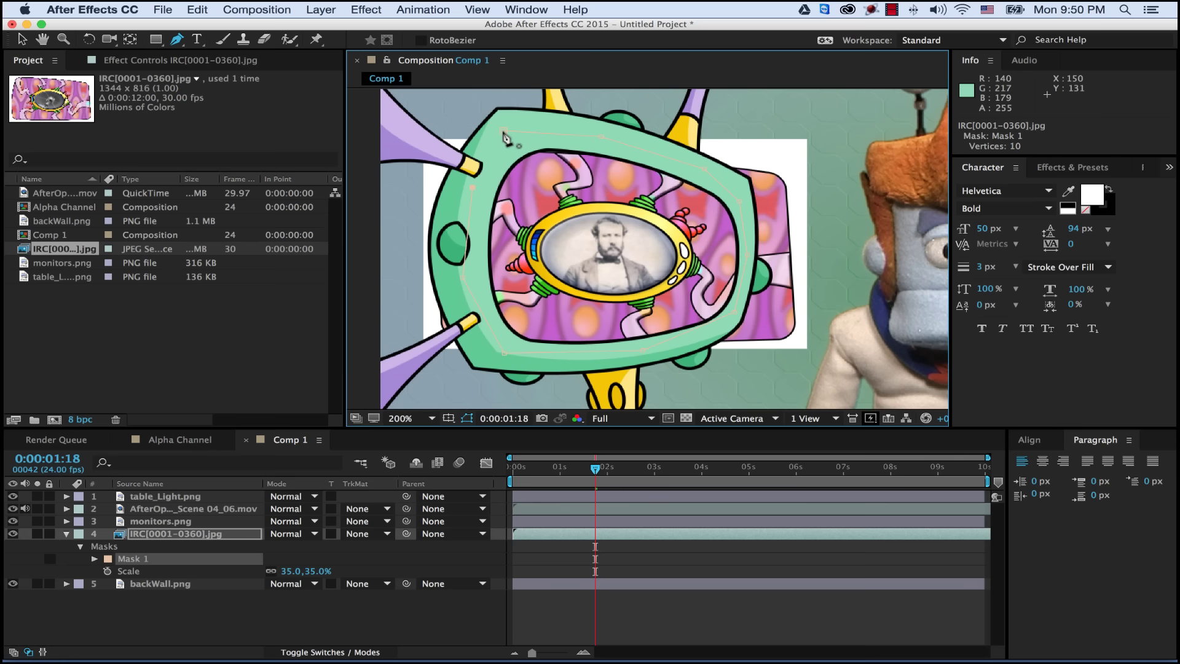
left_click(504, 134)
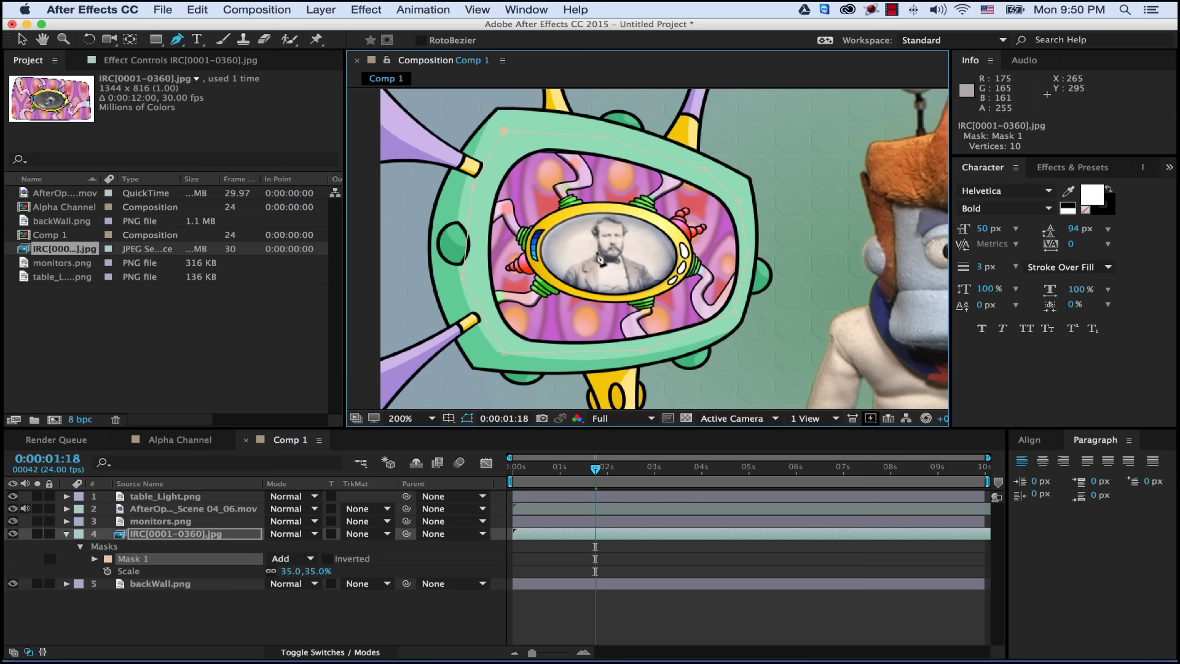
Step: Add a second copy of the IRC[0001-0360].jpg sequence to Comp 1, between the masked IRC layer and backWall.png
key("space")
left_click_drag(851, 260, 571, 249)
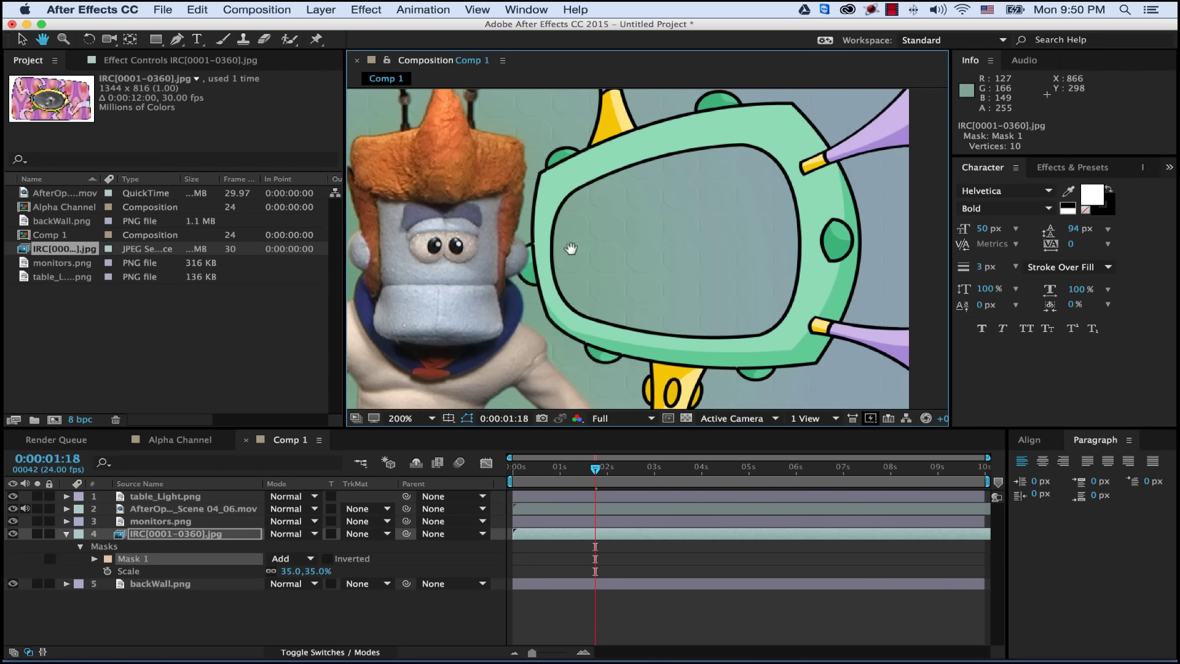
left_click(432, 419)
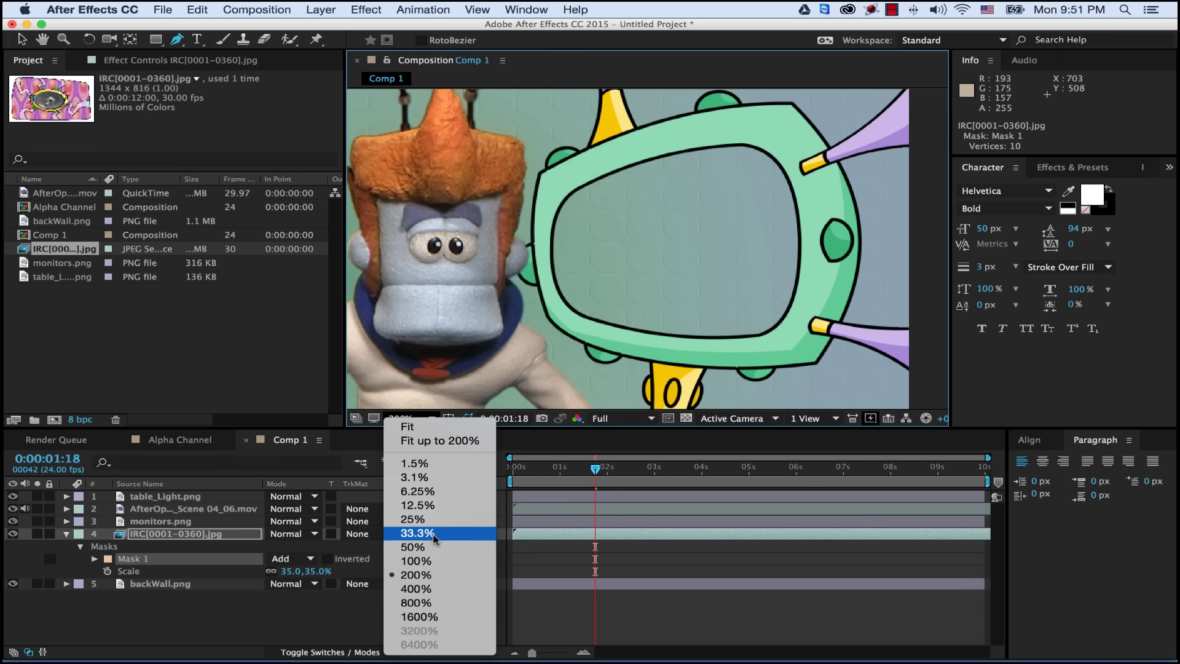
left_click(433, 561)
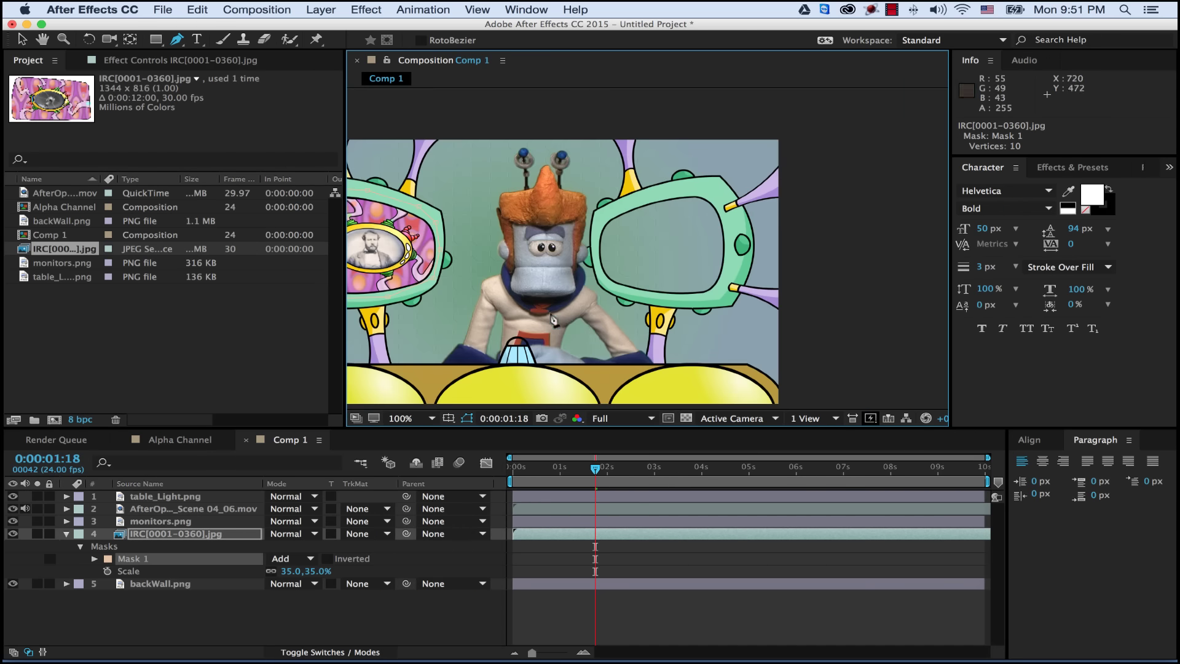
key("h")
left_click_drag(499, 295, 633, 266)
key("g")
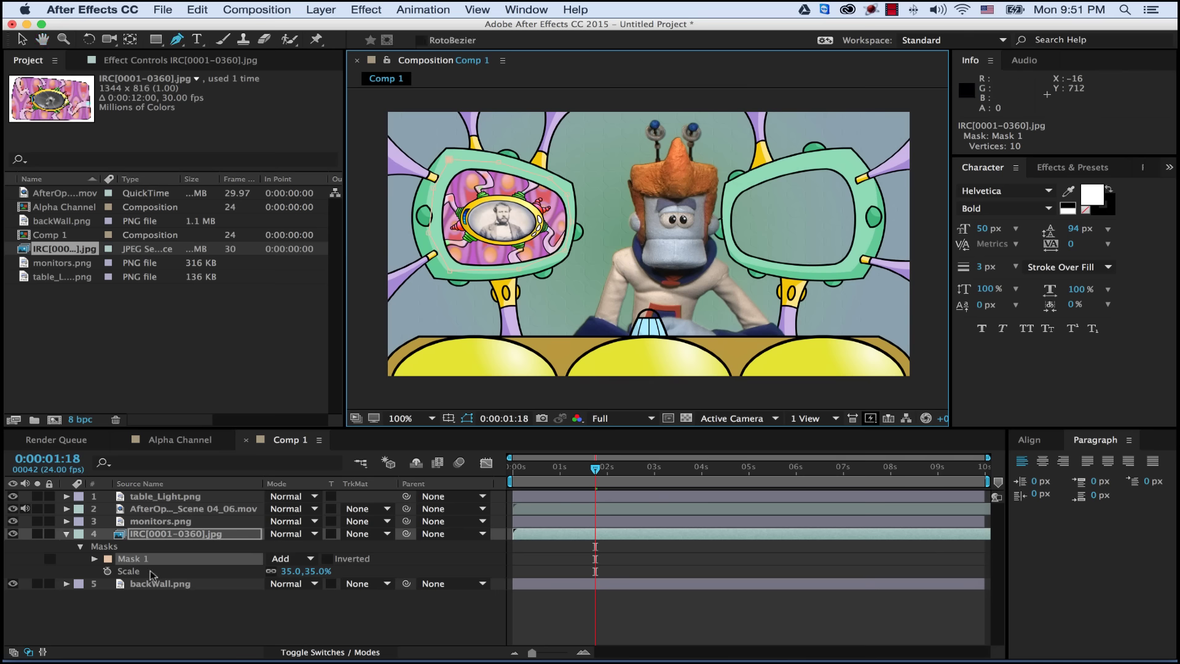
left_click(142, 536)
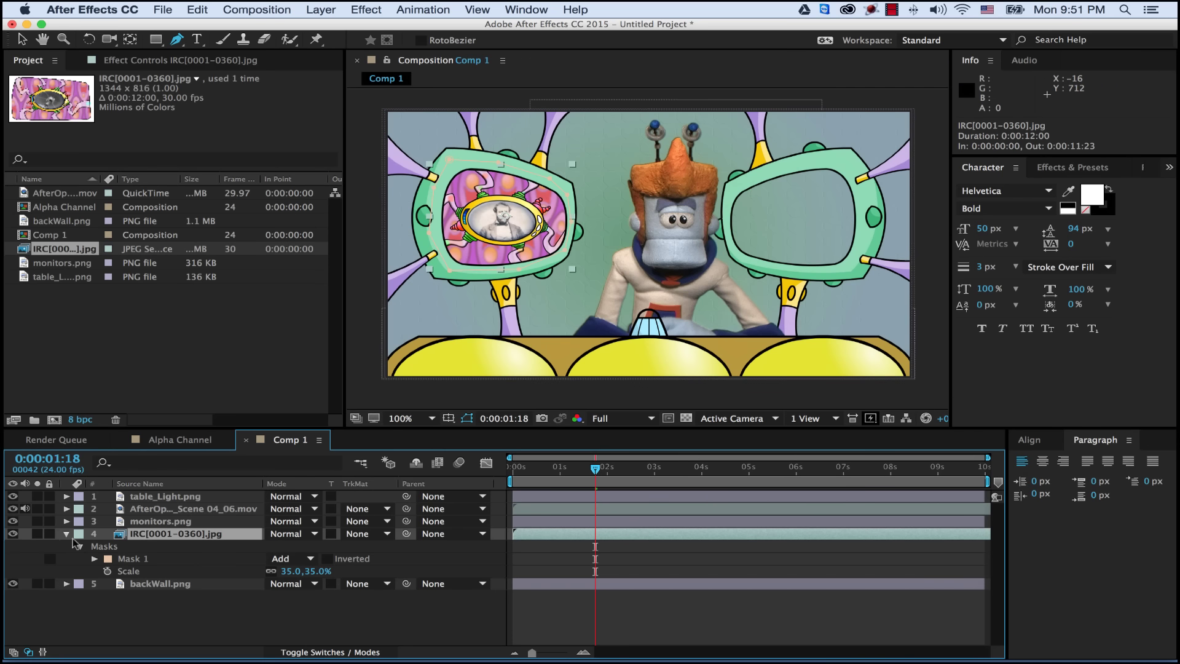
left_click(67, 533)
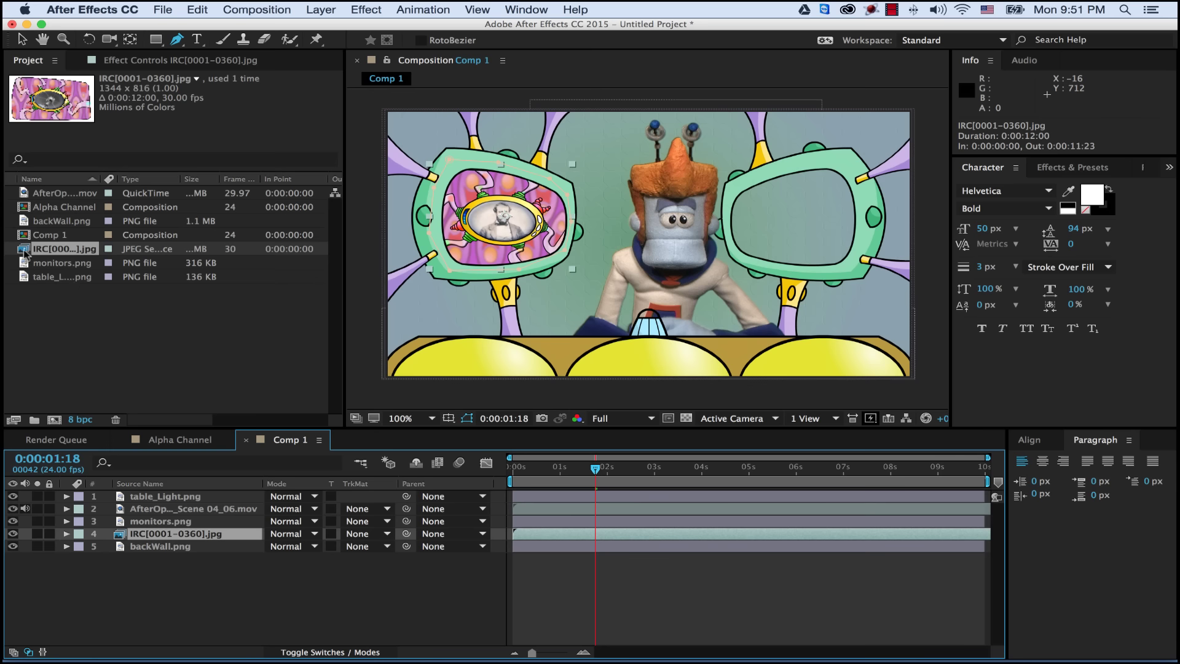
left_click_drag(23, 252, 129, 541)
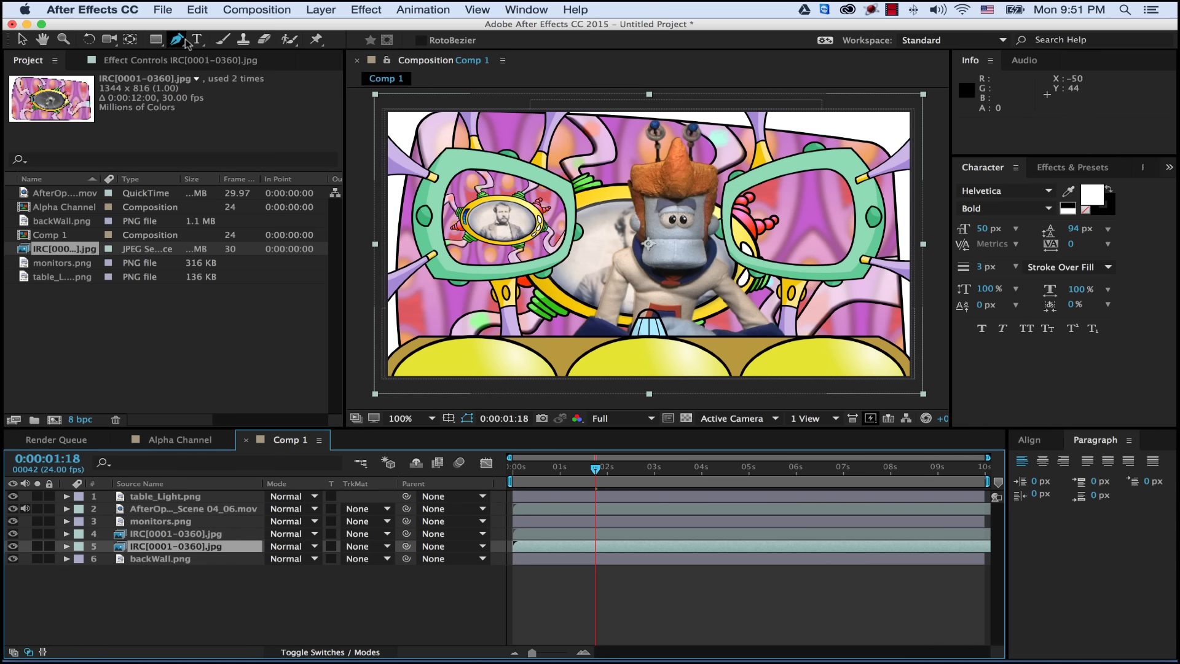
Step: Scale the second IRC sequence layer down to 35%
left_click(22, 40)
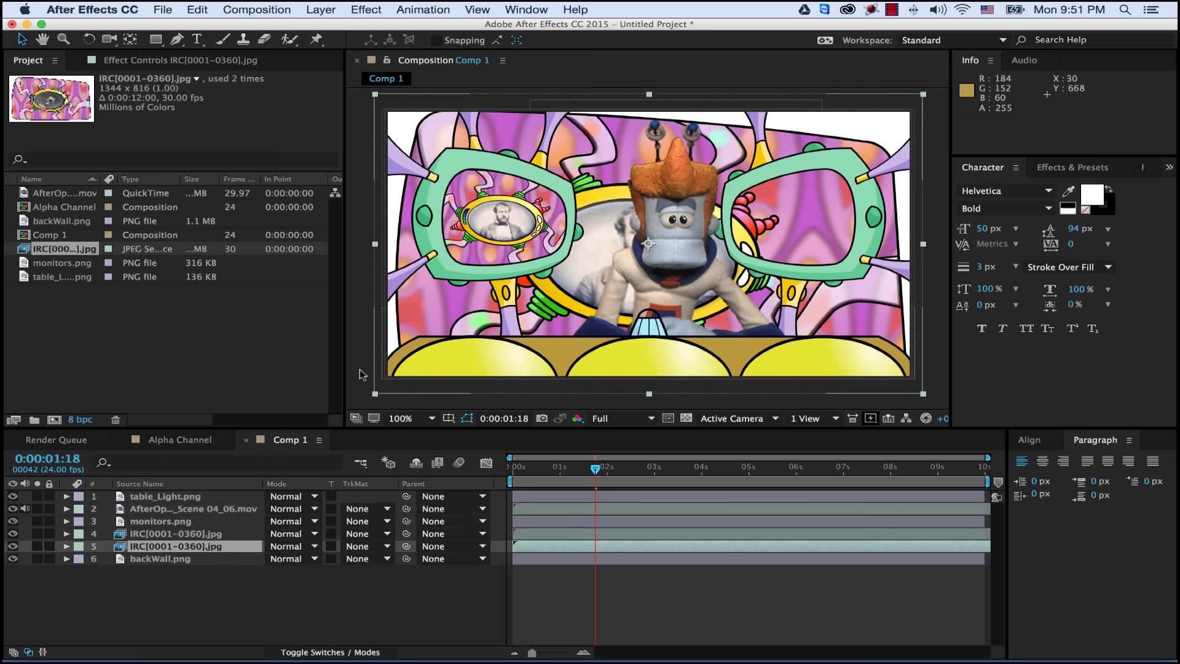
left_click(180, 546)
key("s")
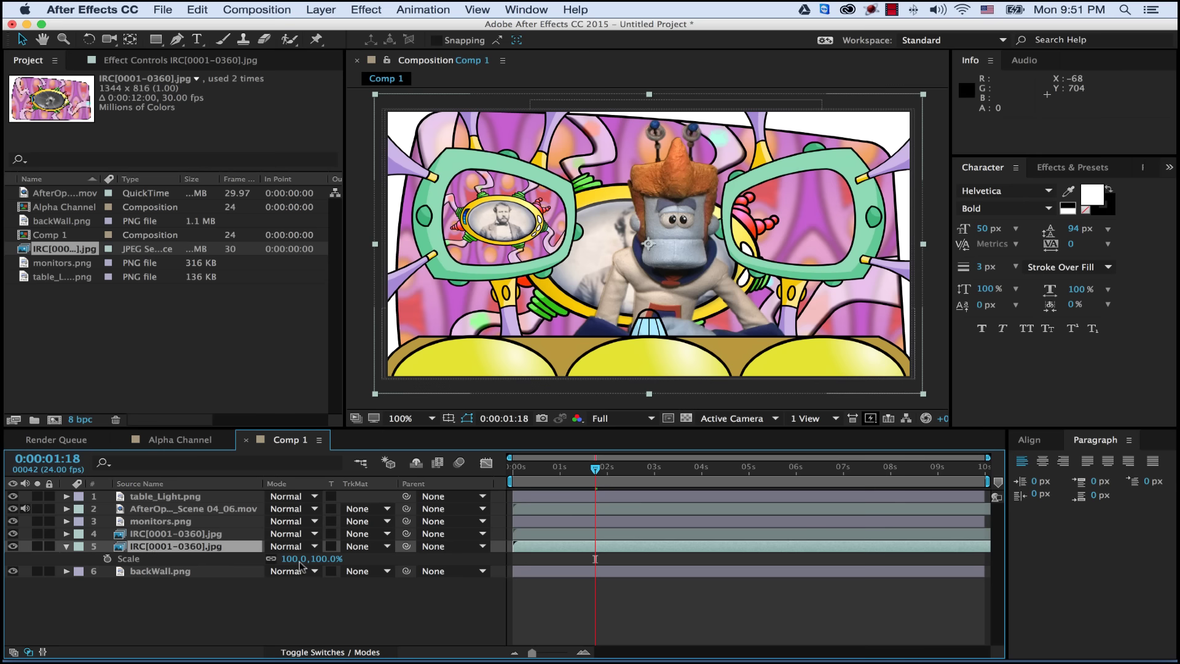
left_click_drag(321, 559, 292, 558)
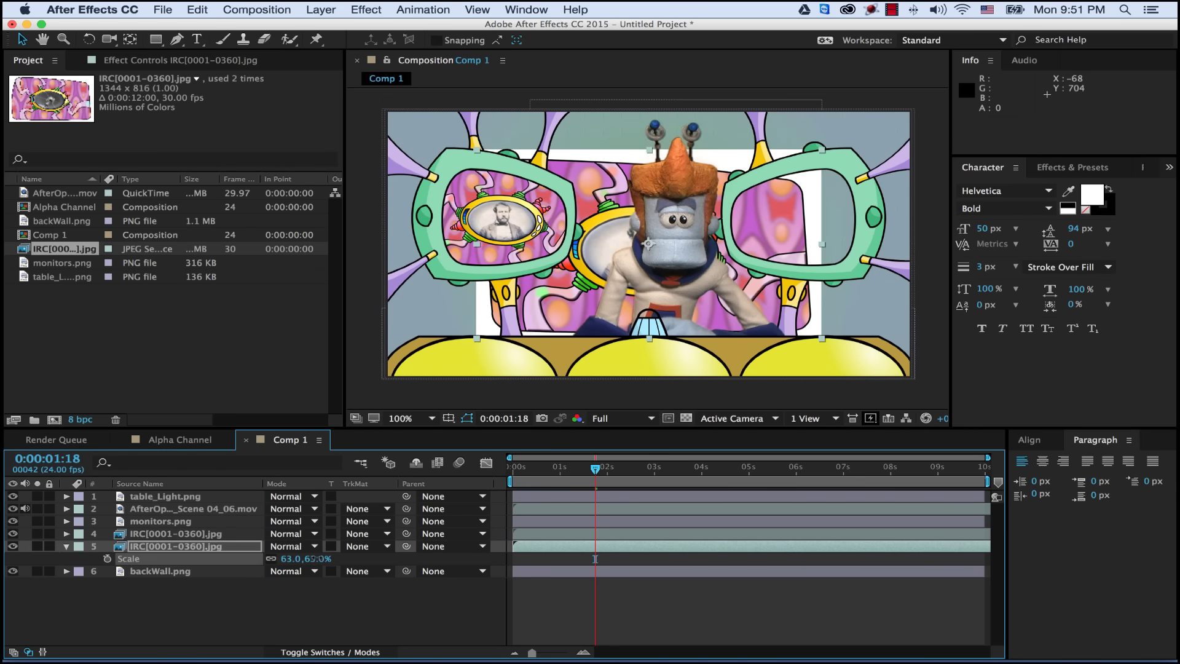
left_click(317, 558)
type("35")
key("Return")
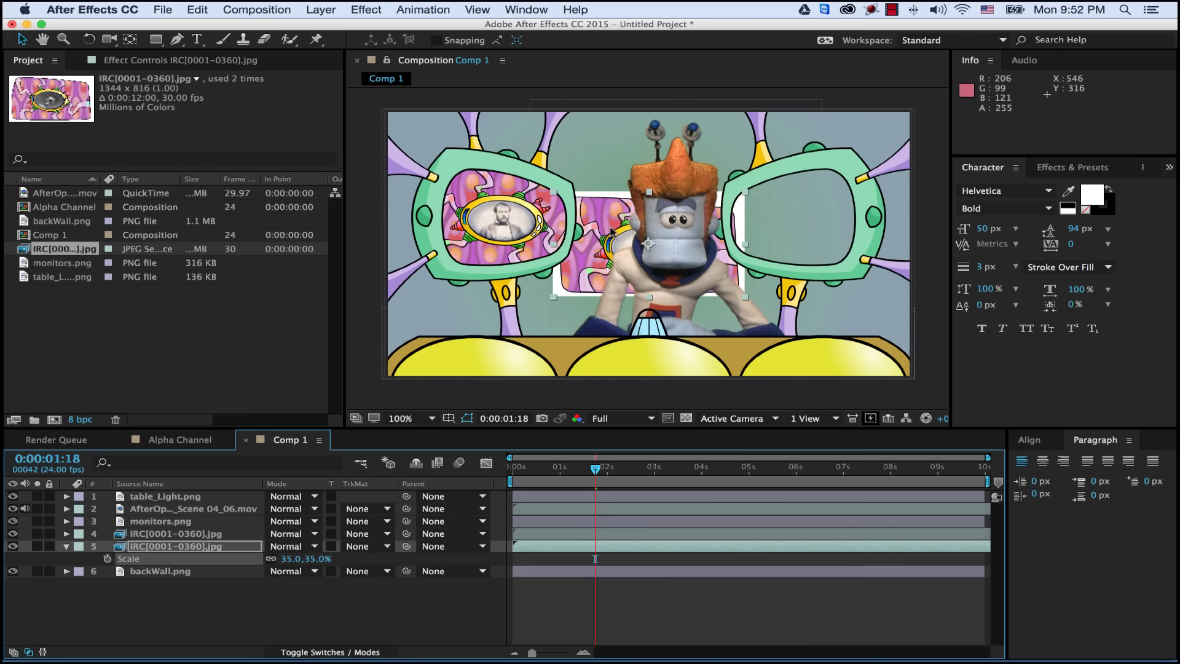
Step: Place the second IRC sequence layer behind the right monitor at about 1016, 278 and set its scale to 37%
left_click_drag(607, 231, 772, 201)
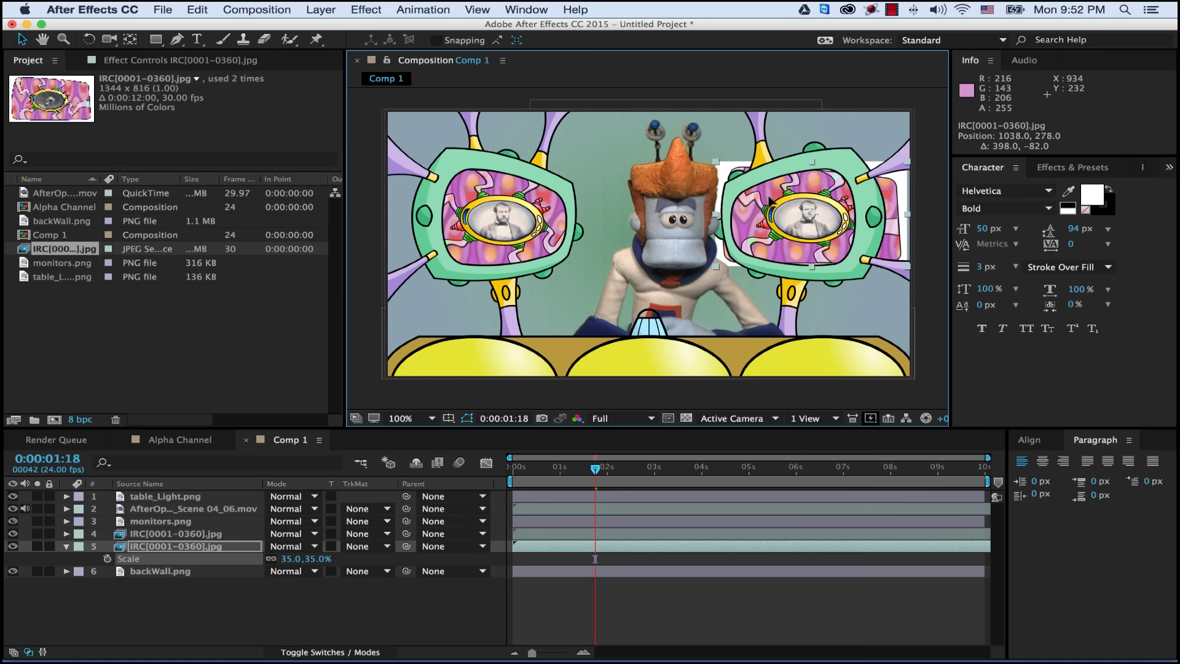
left_click_drag(769, 201, 761, 202)
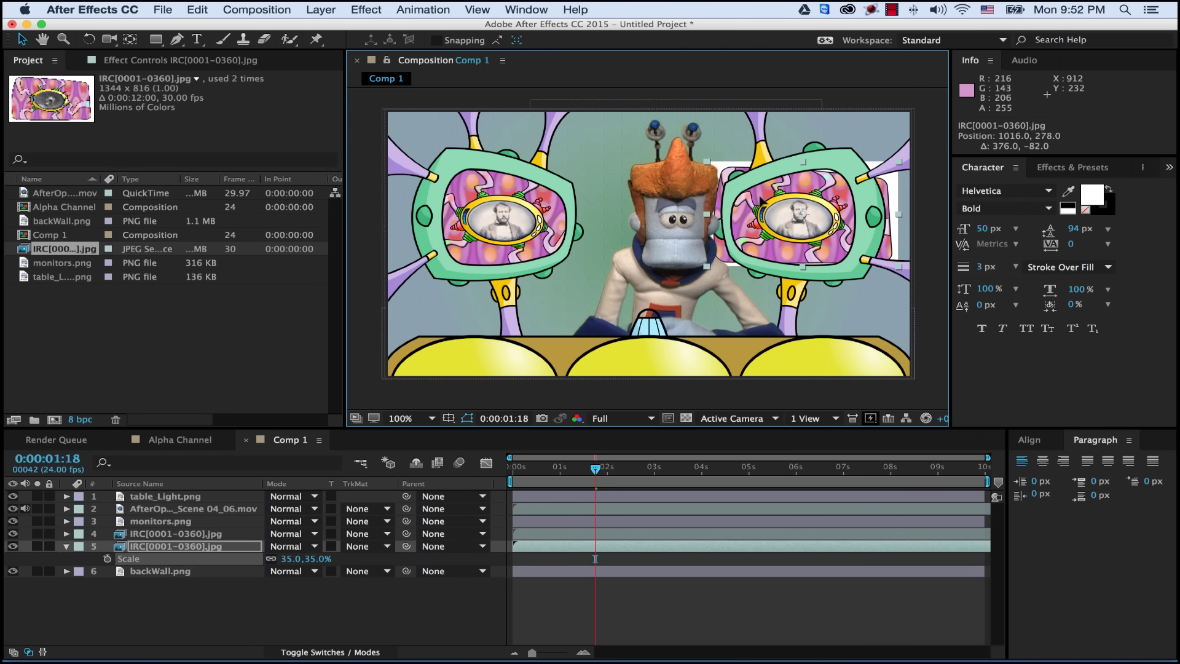
left_click(316, 560)
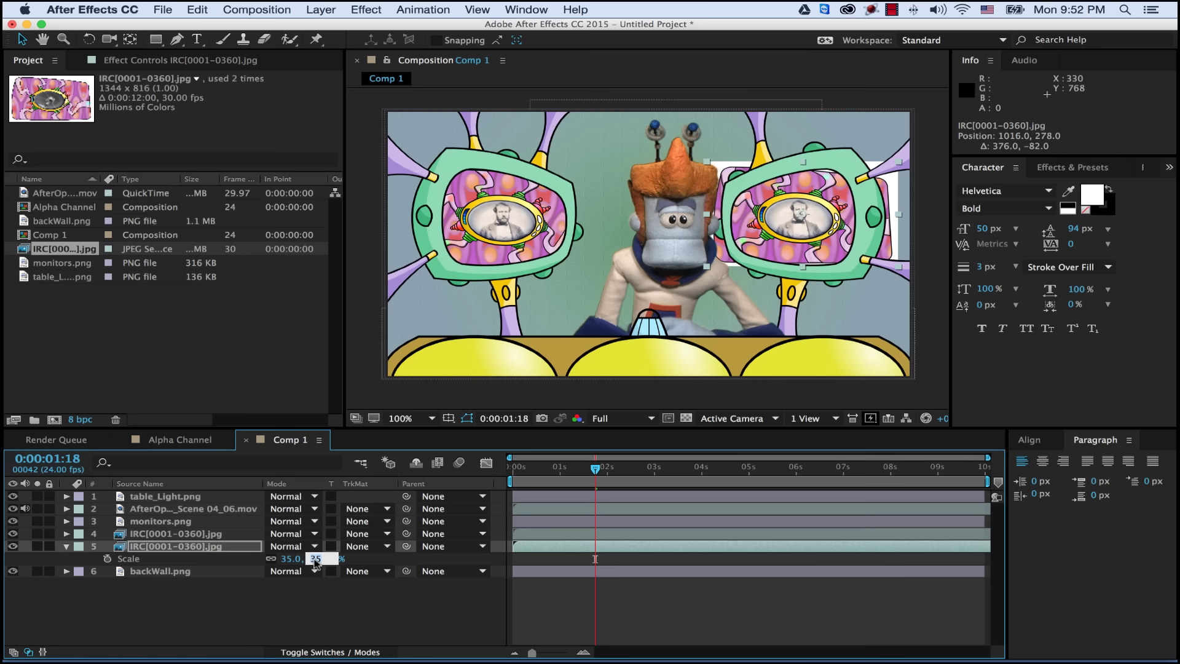
key("Return")
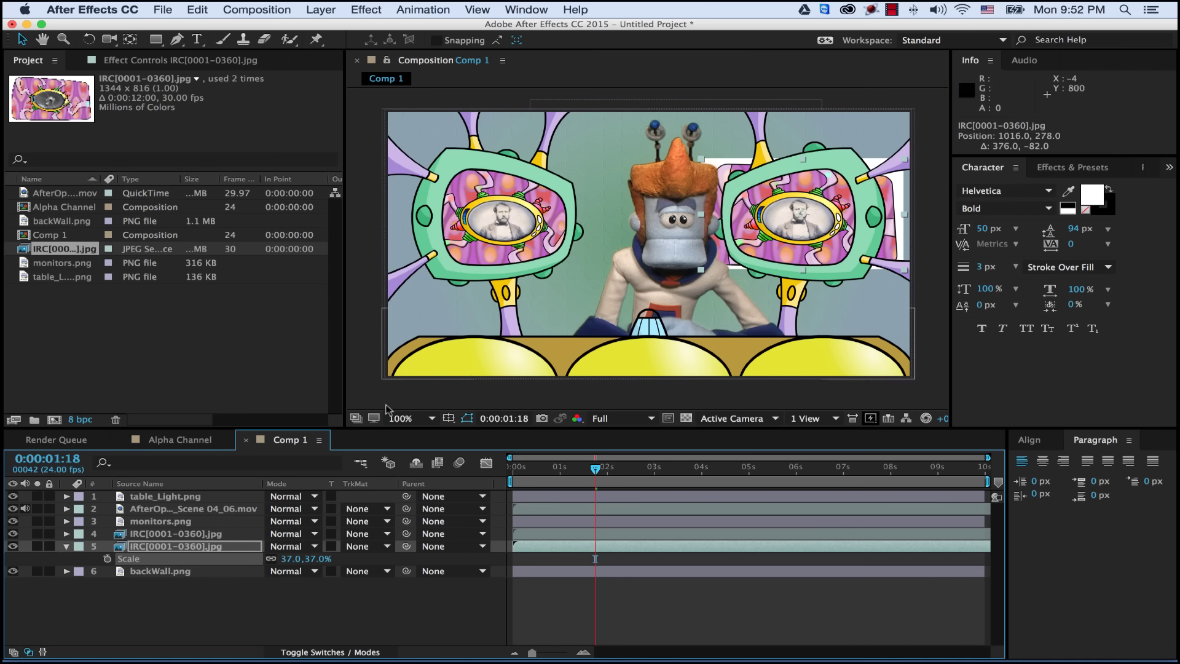
Step: Draw a closed 10-point Pen tool mask on the second IRC sequence layer, following the right monitor's green frame
left_click(145, 545)
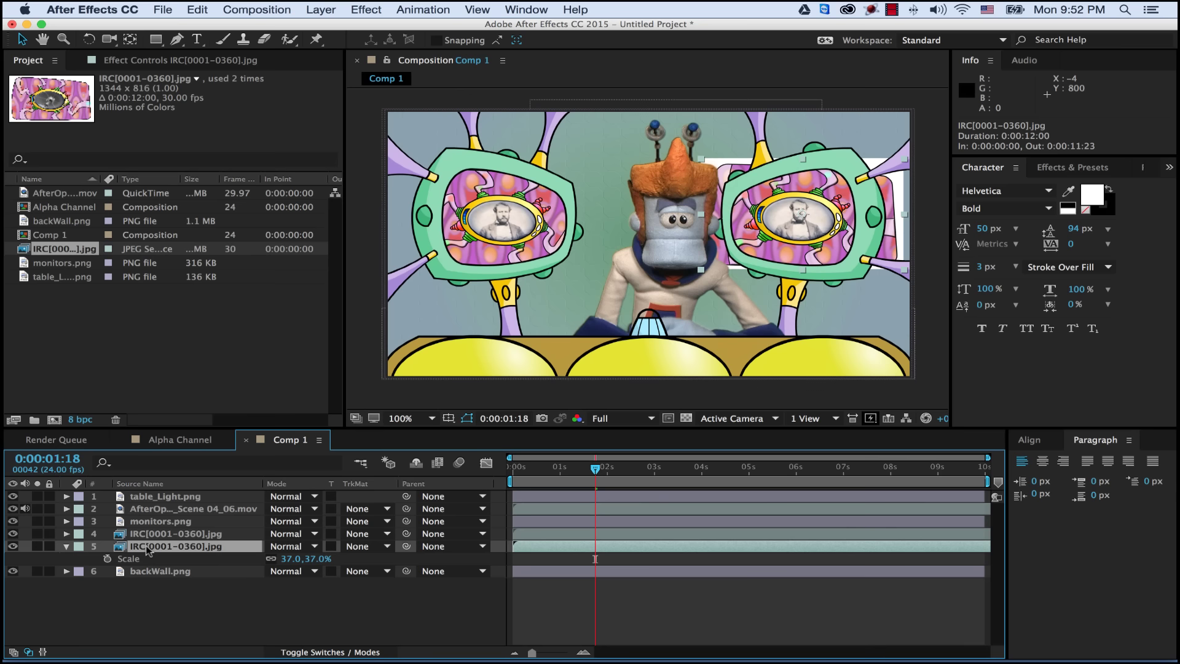
left_click(177, 40)
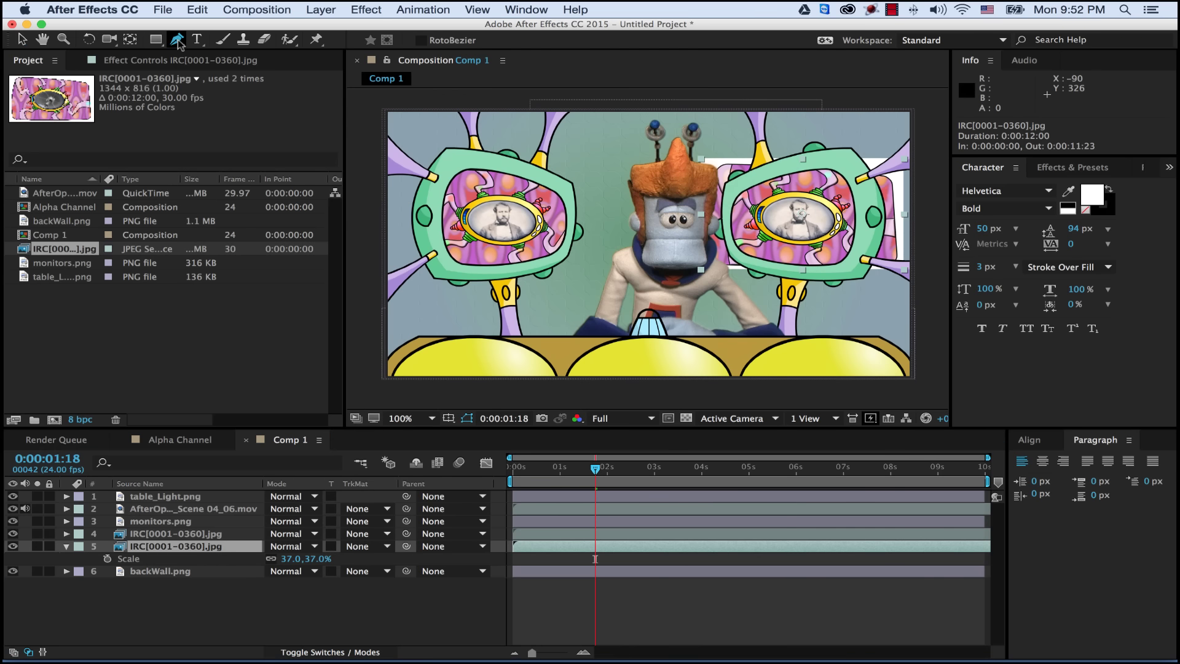
left_click(843, 161)
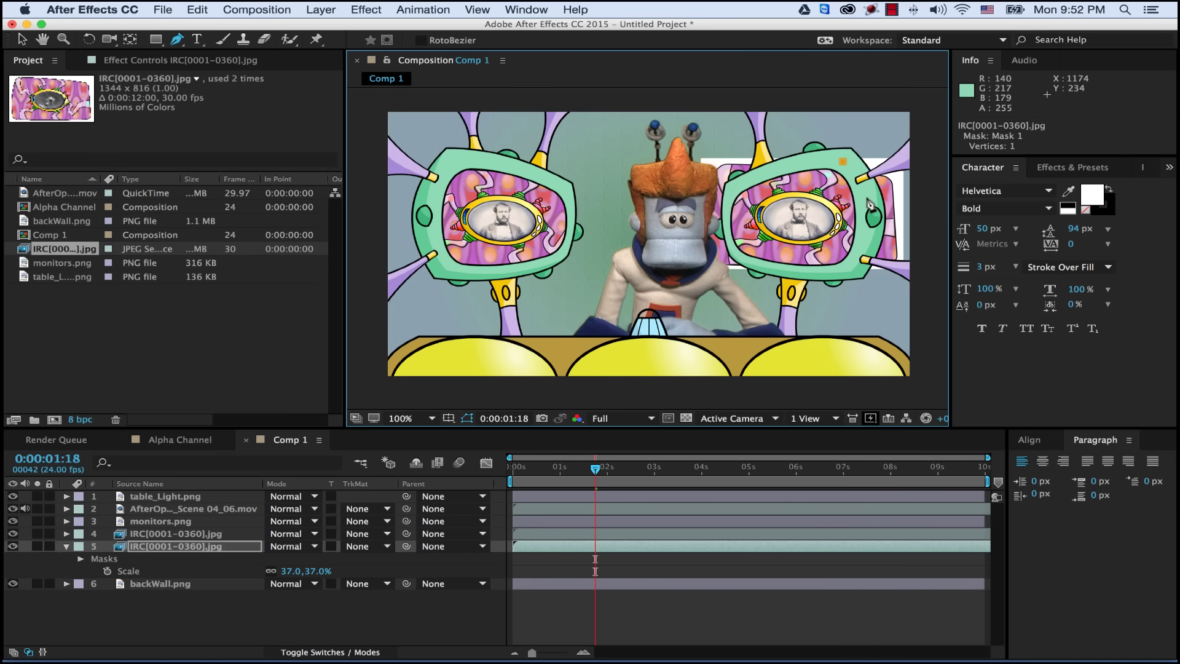
left_click(868, 200)
left_click(868, 246)
left_click(855, 268)
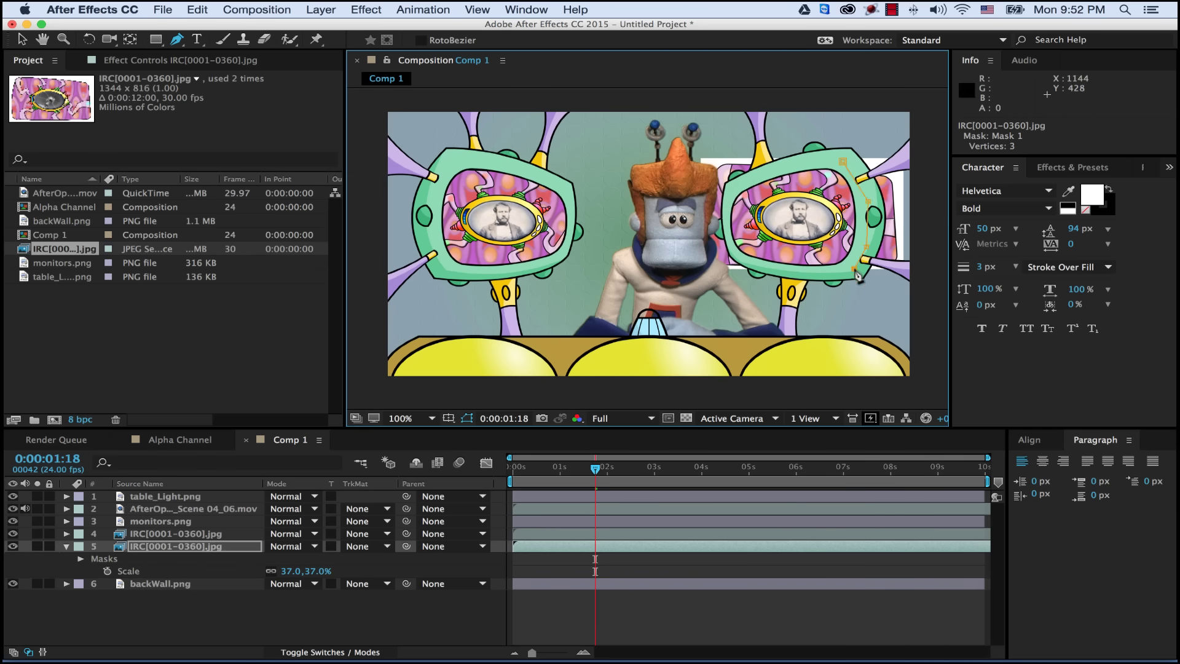
left_click(783, 273)
left_click(740, 261)
left_click(729, 236)
left_click(733, 195)
left_click(740, 183)
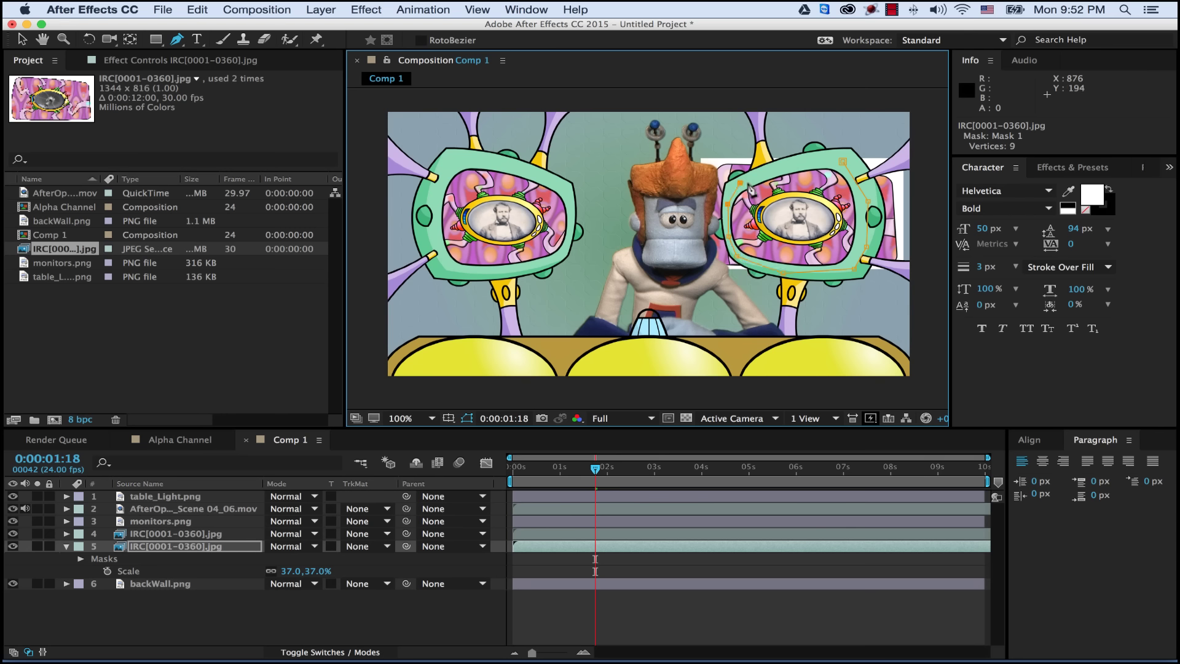
left_click(784, 168)
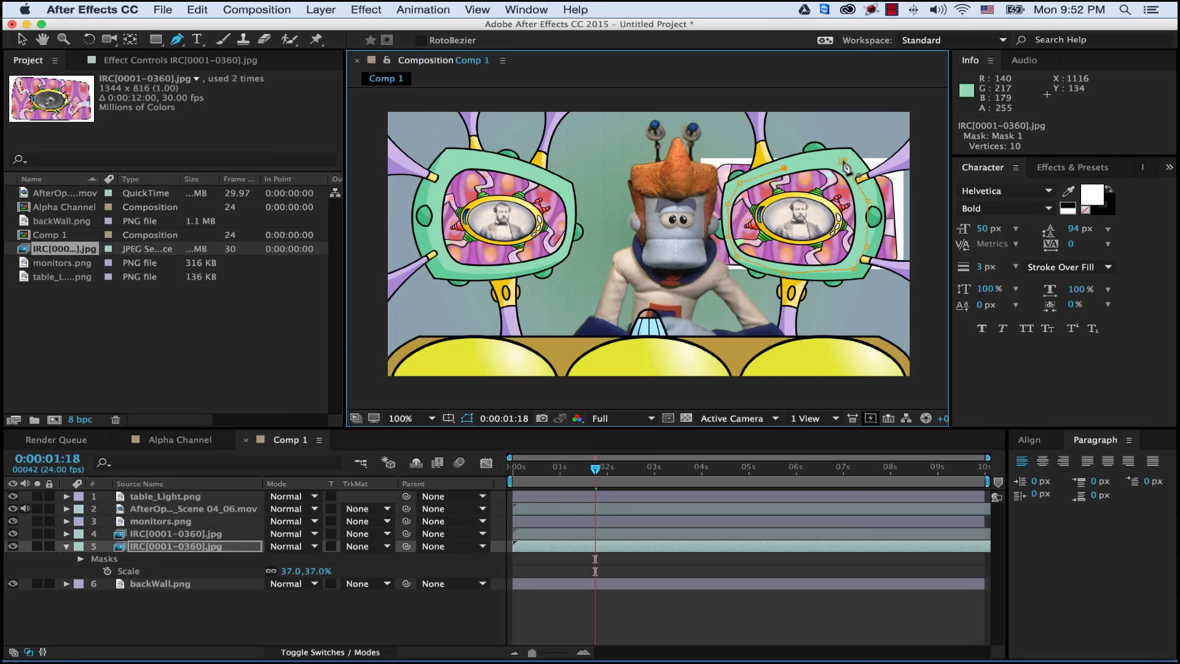
left_click(843, 163)
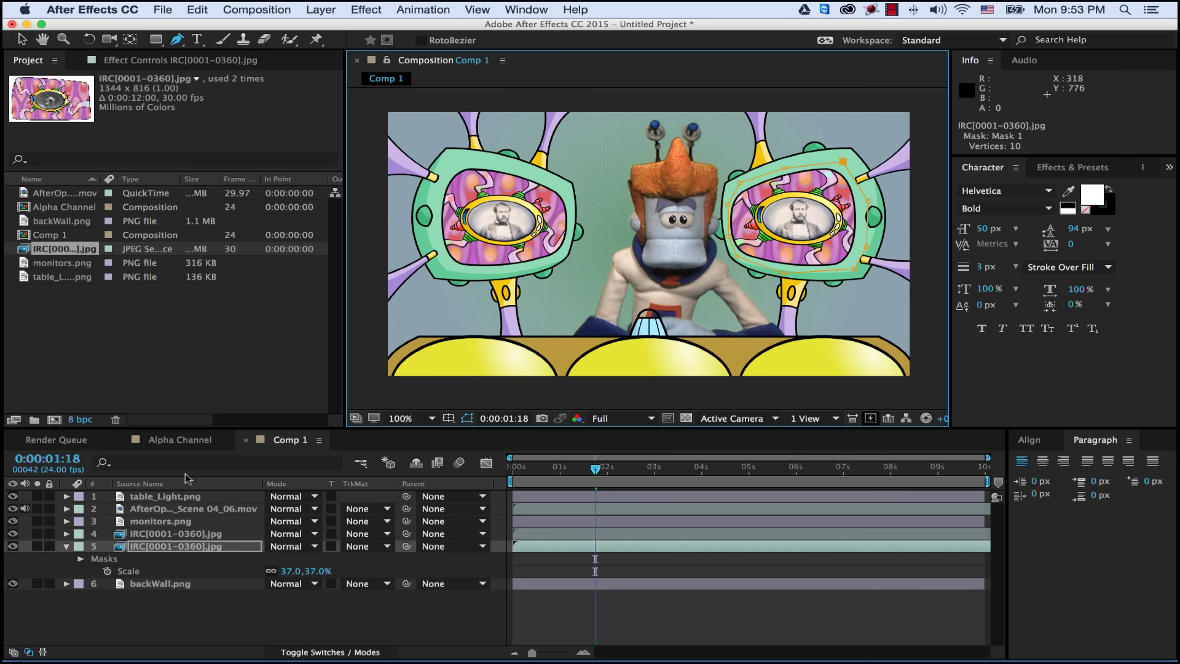
Step: Collapse and deselect the second IRC layer, and preview Comp 1 from 0:00:00:00
left_click(66, 546)
left_click(217, 602)
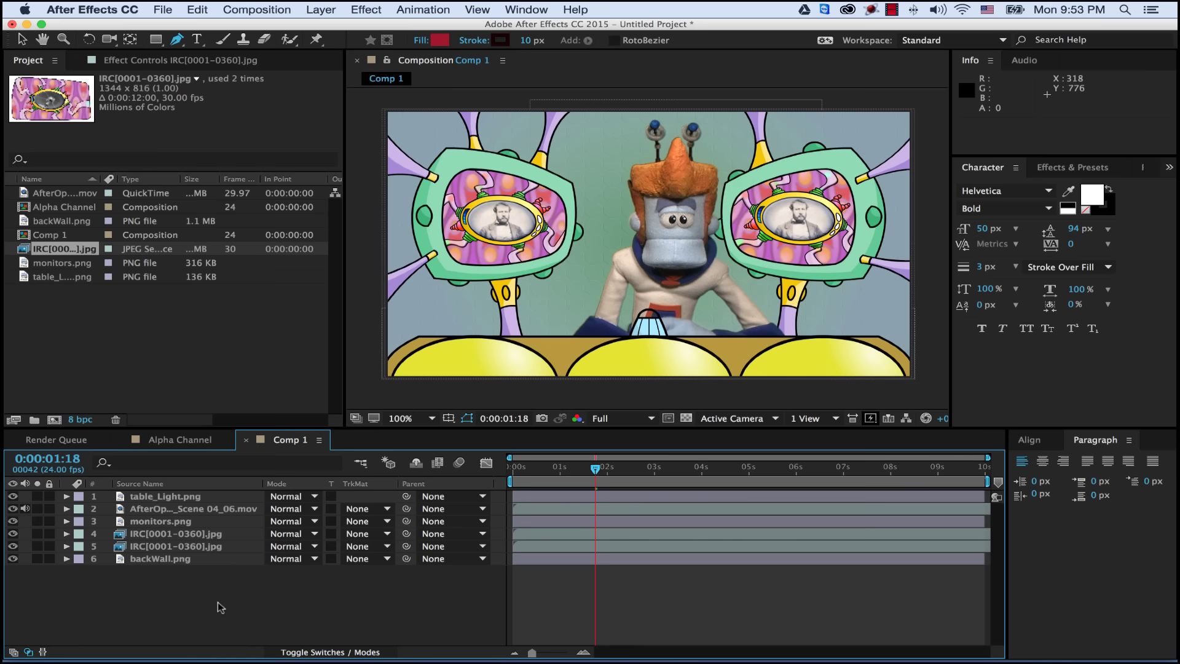
left_click_drag(595, 468, 480, 470)
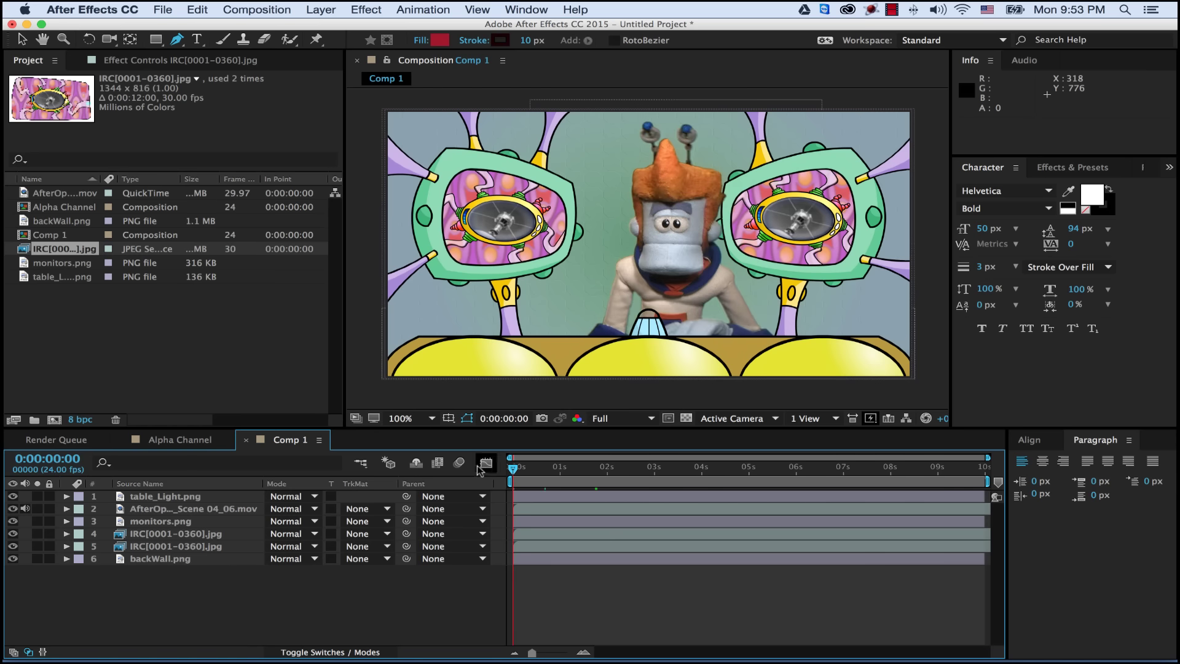
key("space")
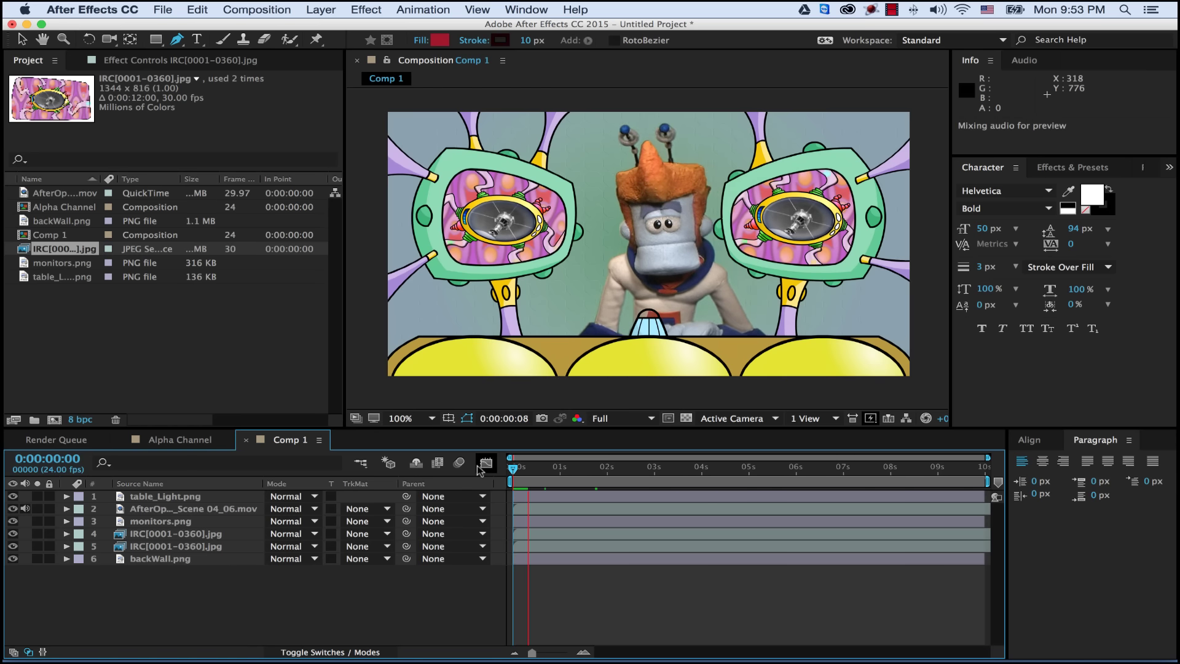